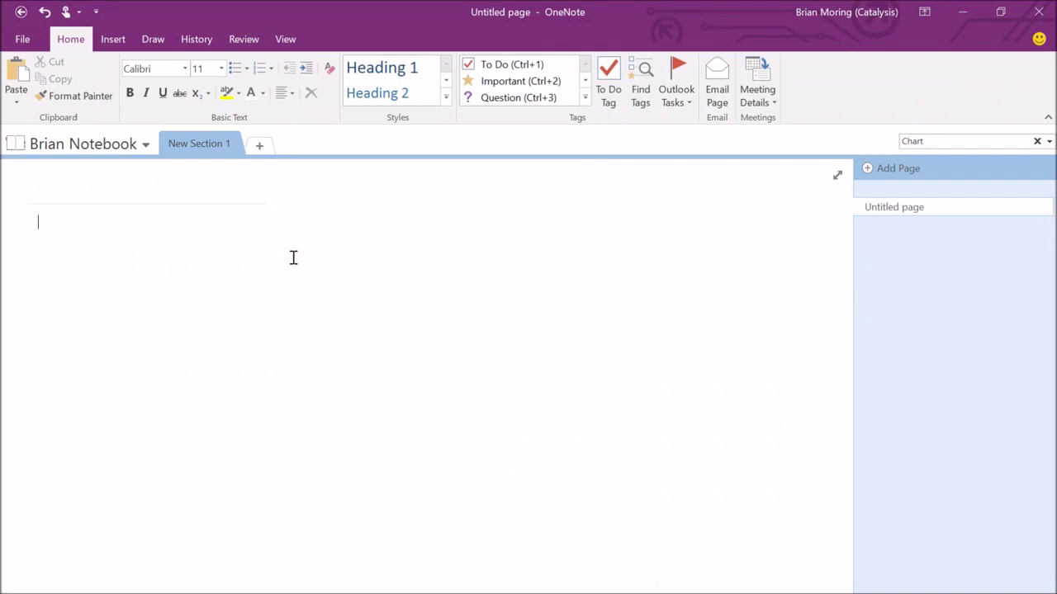
Create a new notebook named 'Brian Notebook 2' stored on this computer.
{"action": "left_click", "coordinate": [22, 39]}
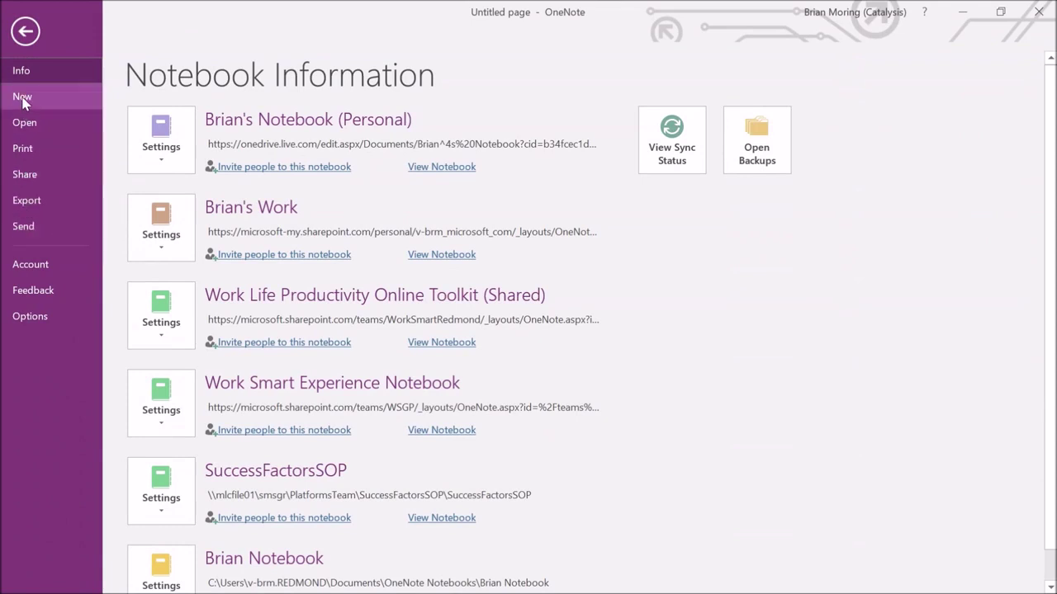
{"action": "left_click", "coordinate": [22, 97]}
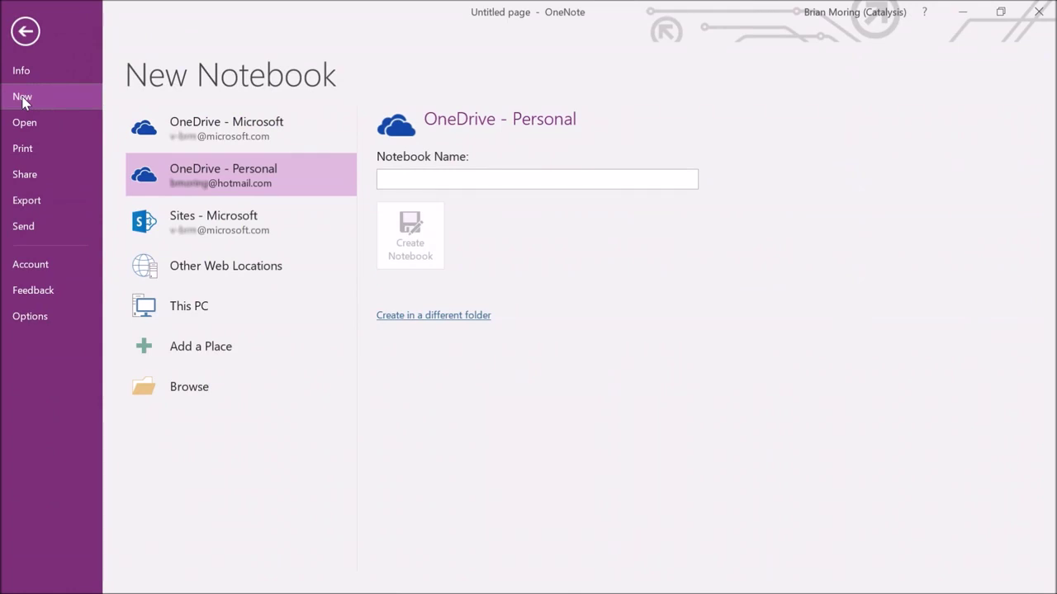
{"action": "left_click", "coordinate": [188, 314]}
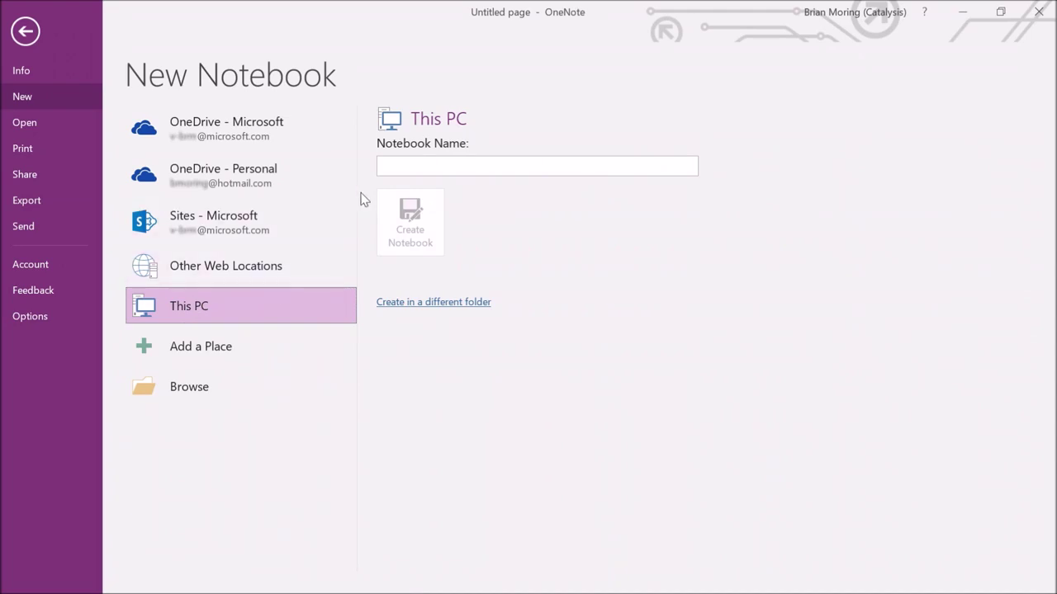
{"action": "left_click", "coordinate": [386, 167]}
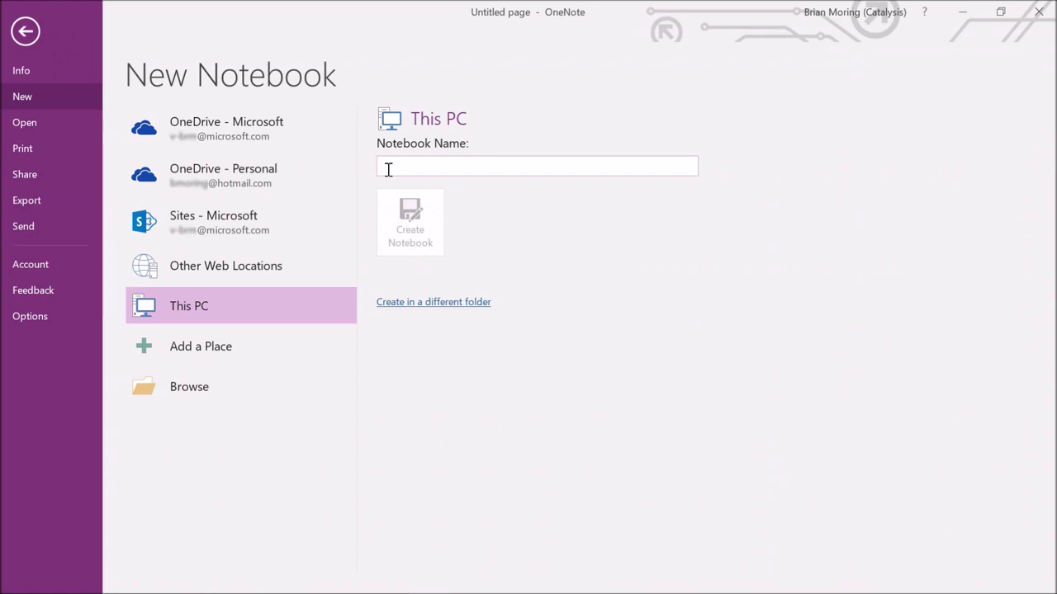
{"action": "type", "text": "Brian Notebook 2"}
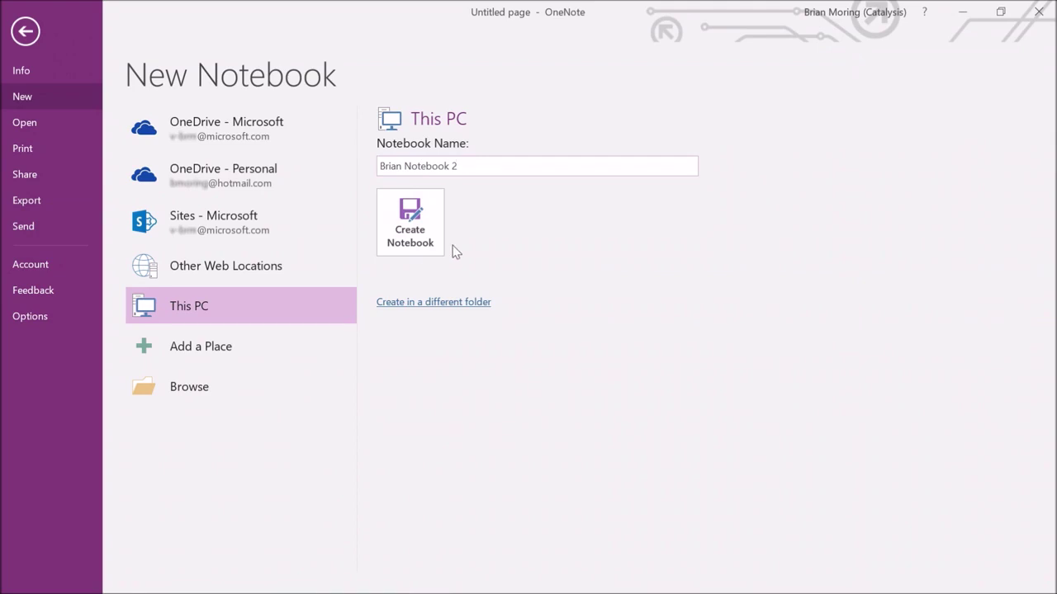
{"action": "left_click", "coordinate": [36, 34]}
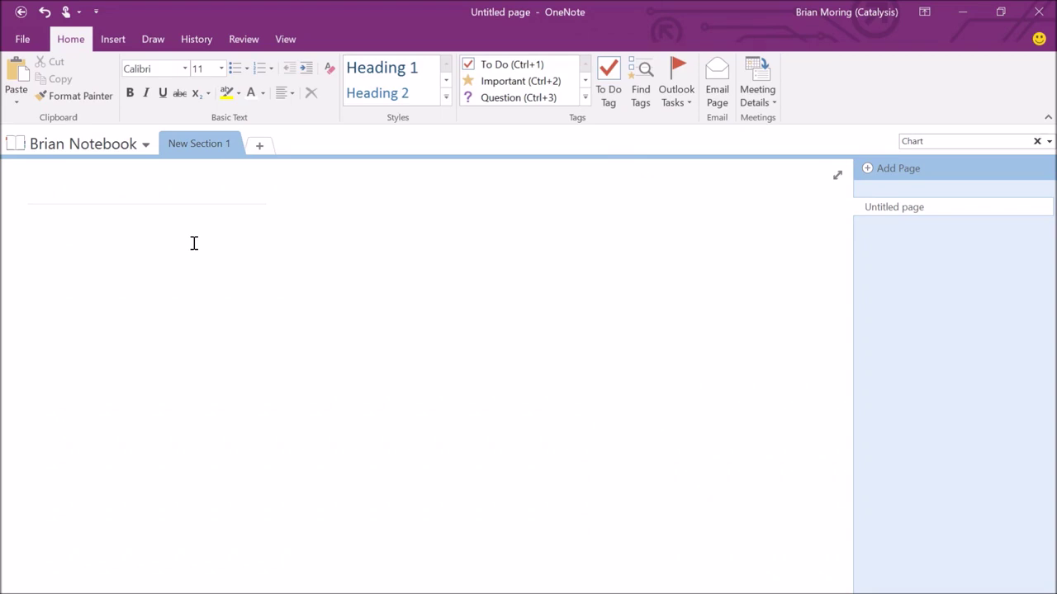
Pin the Notebooks pane beside the page, then expand and collapse notebooks' section lists.
{"action": "left_click", "coordinate": [145, 146]}
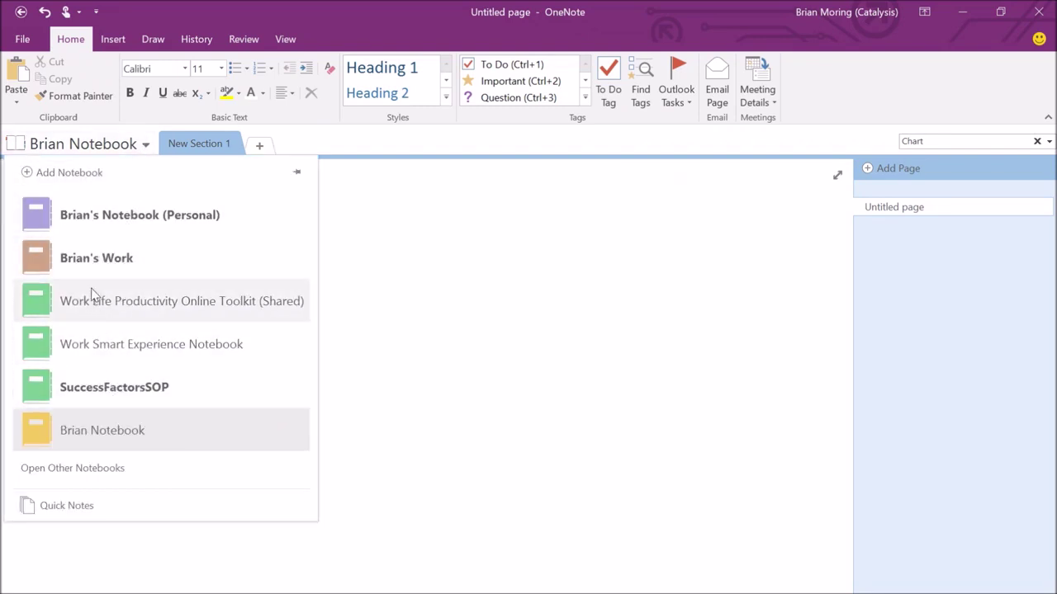
{"action": "left_click", "coordinate": [363, 454]}
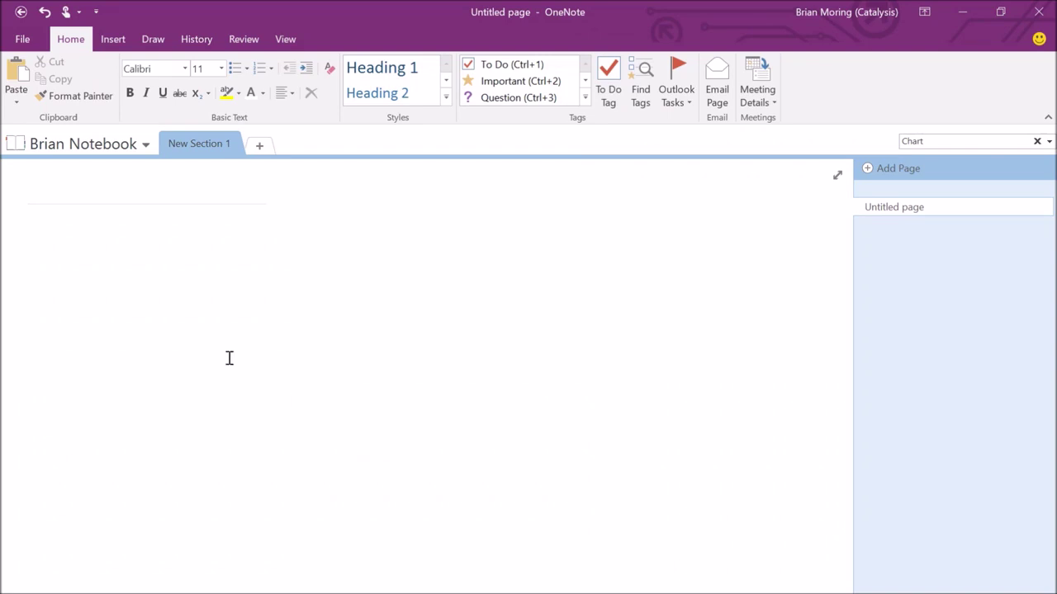
{"action": "left_click", "coordinate": [146, 144]}
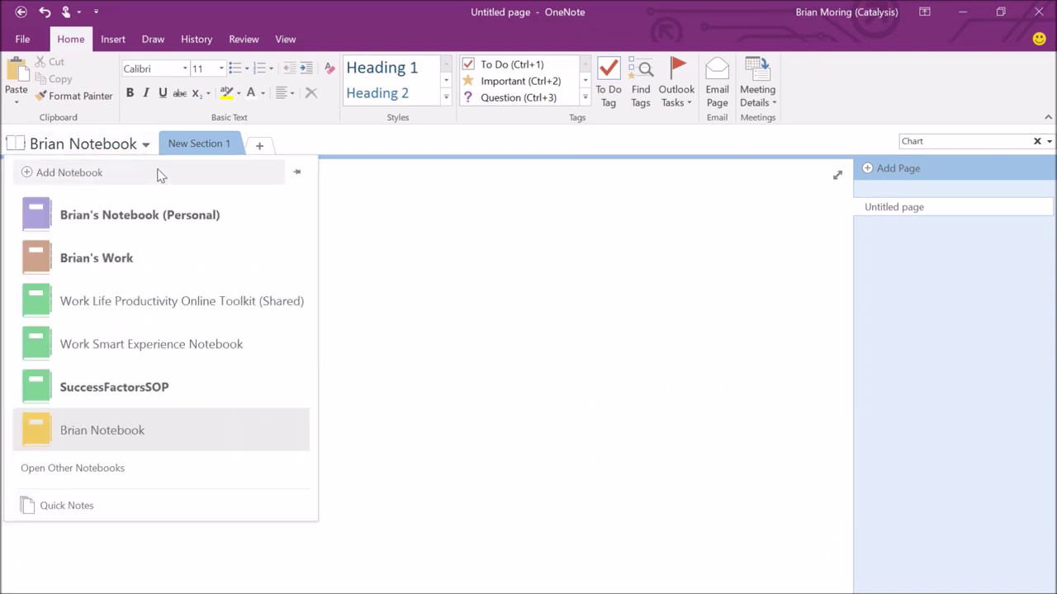
{"action": "left_click", "coordinate": [298, 173]}
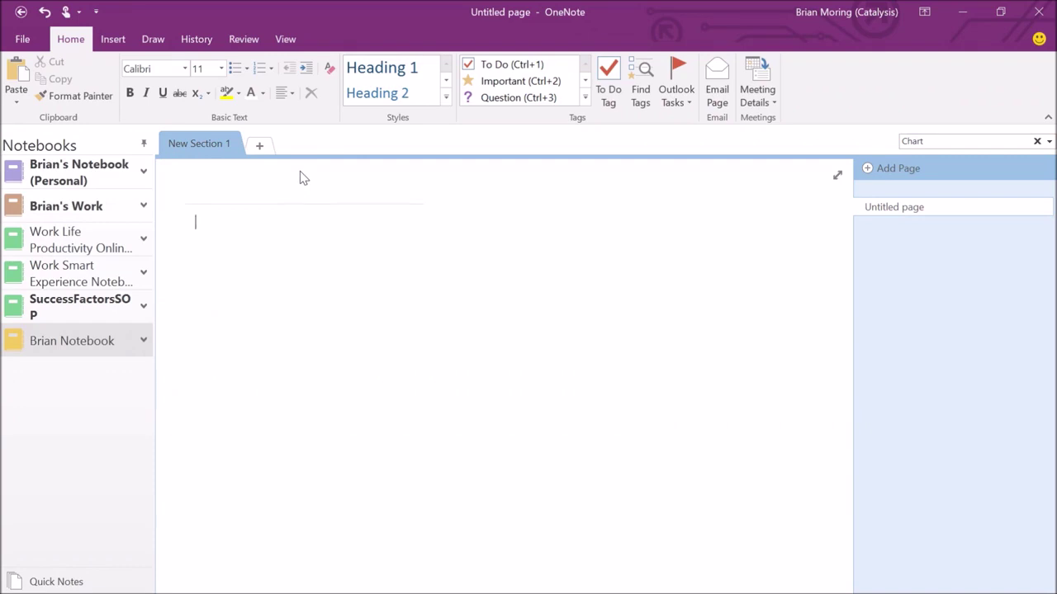
{"action": "left_click", "coordinate": [144, 342]}
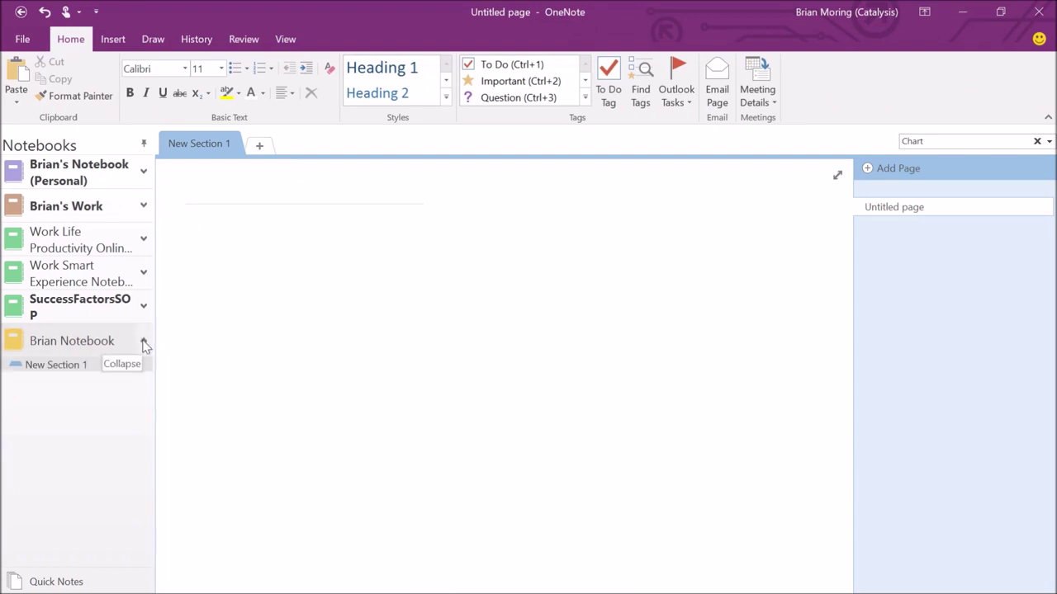
{"action": "left_click", "coordinate": [143, 244]}
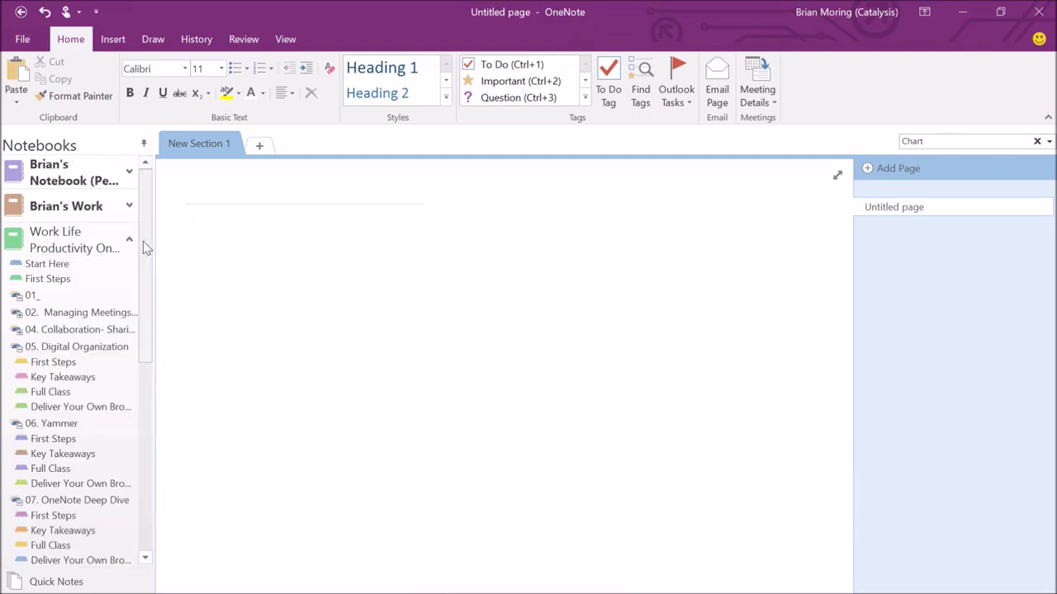
{"action": "left_click", "coordinate": [132, 240]}
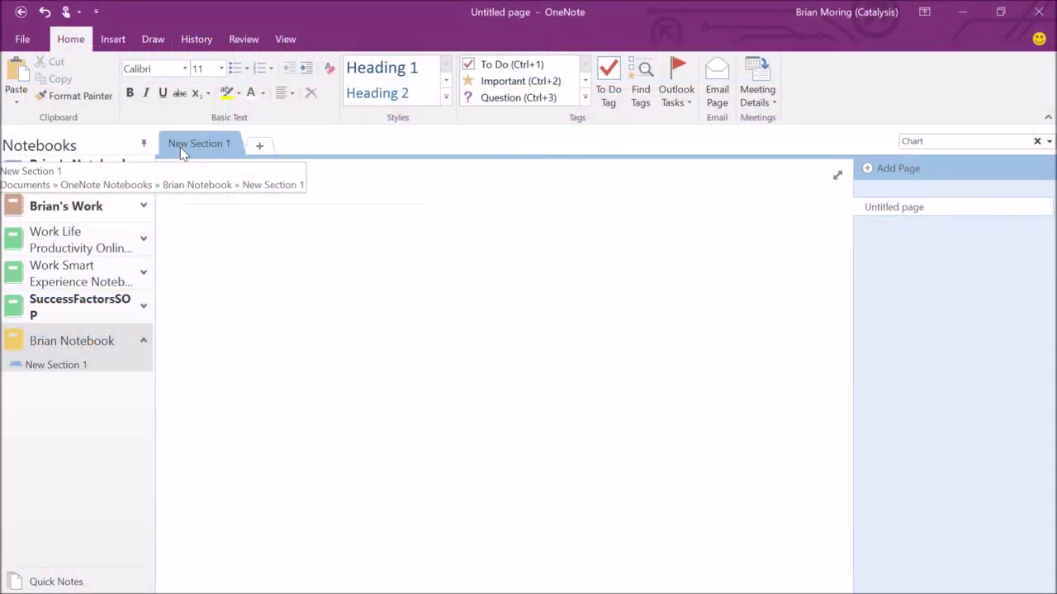
Rename the New Section 1 tab to 'Shopping List'.
{"action": "double_click", "coordinate": [196, 140]}
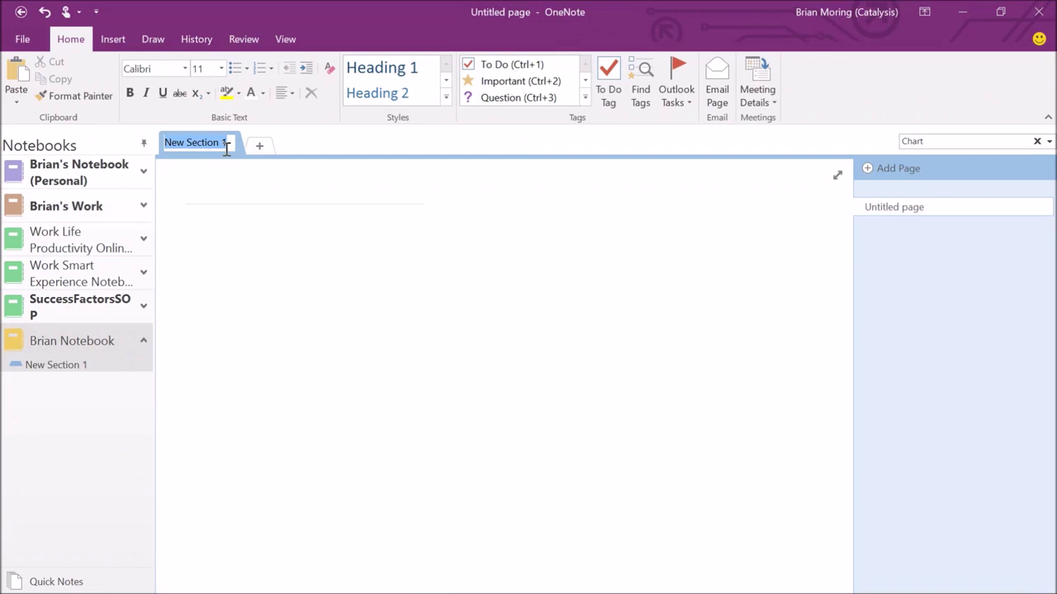
{"action": "type", "text": "Shoppi"}
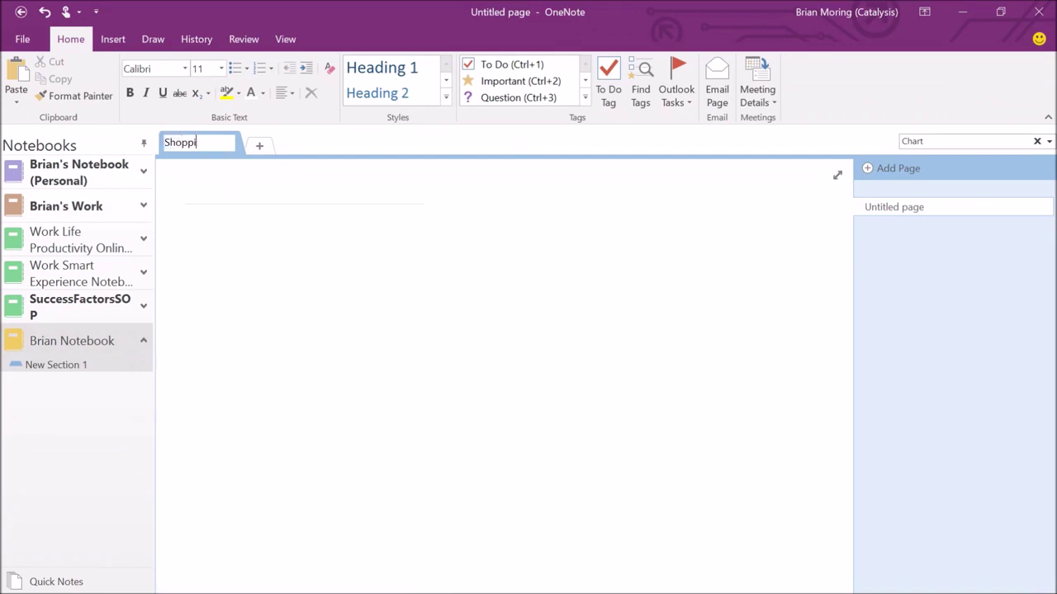
{"action": "type", "text": "ng List"}
{"action": "left_click", "coordinate": [328, 235]}
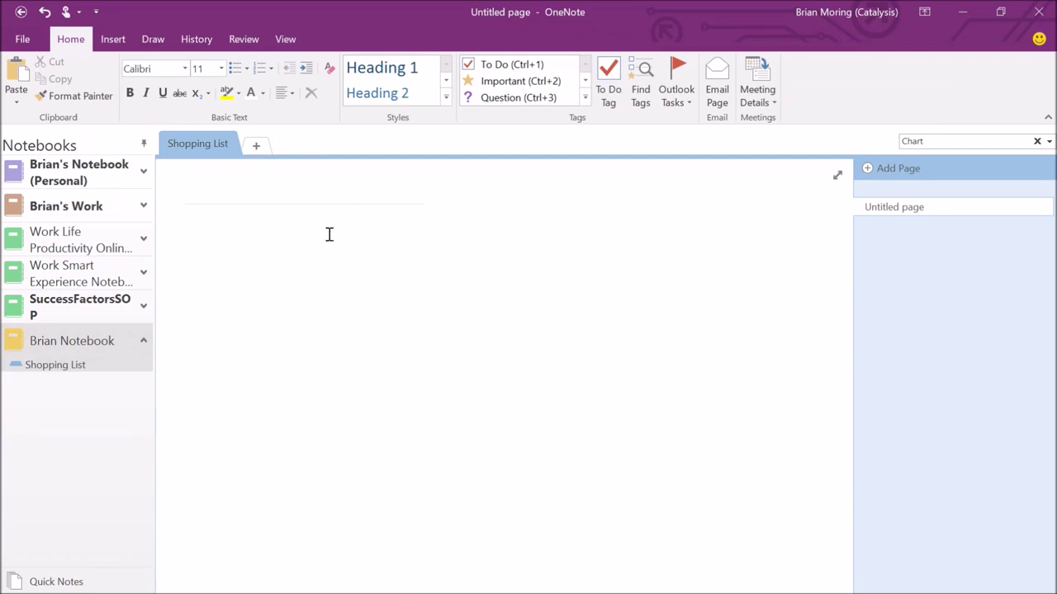
Add 'Vacation Ideas' and 'Landscaping' sections, then go back to Shopping List.
{"action": "left_click", "coordinate": [256, 147]}
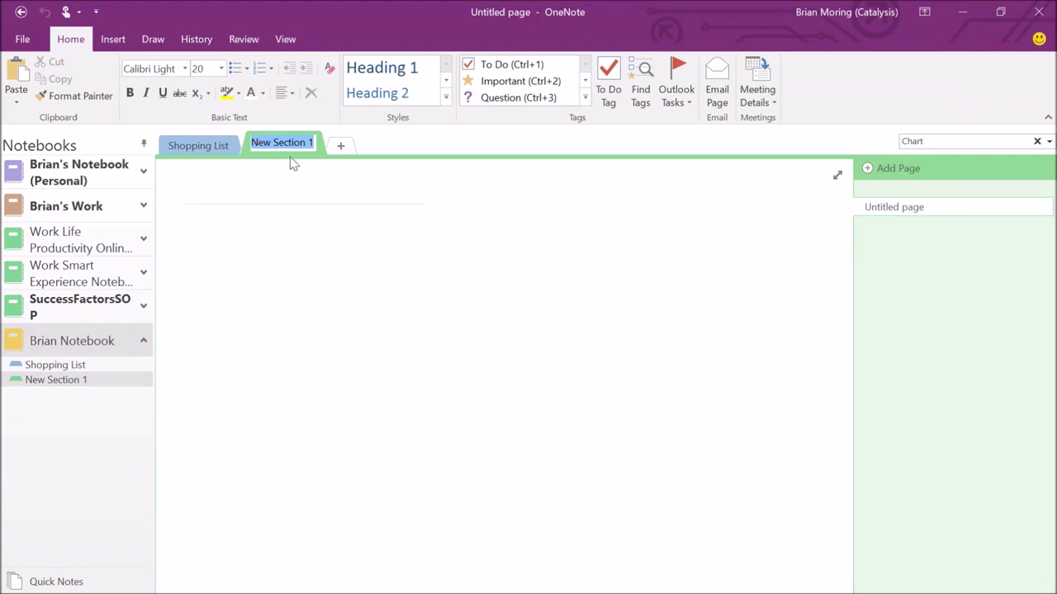
{"action": "type", "text": "Vacation Ideas"}
{"action": "key", "text": "Return"}
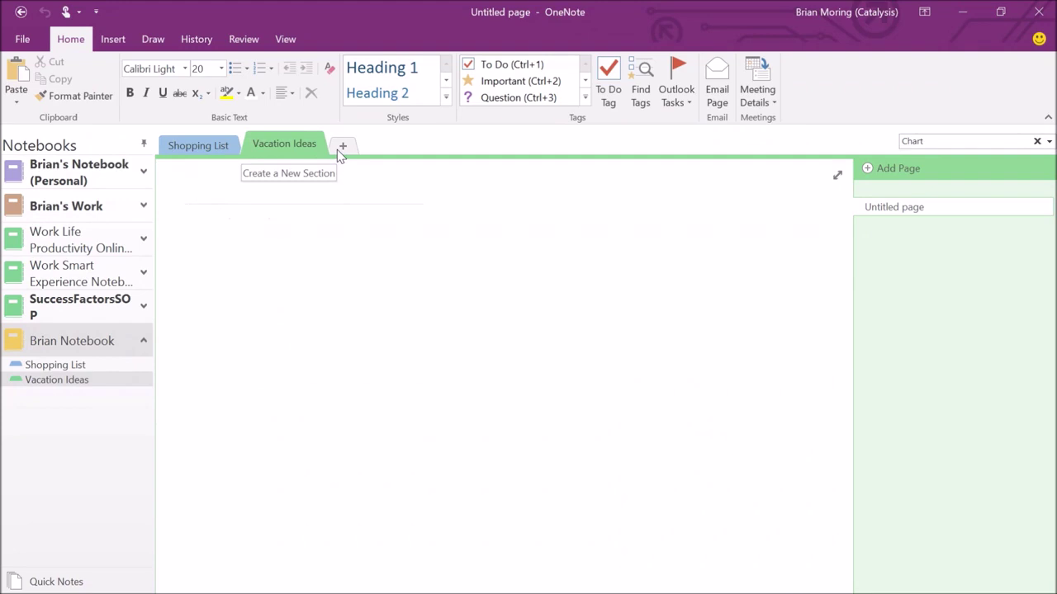
{"action": "left_click", "coordinate": [337, 152]}
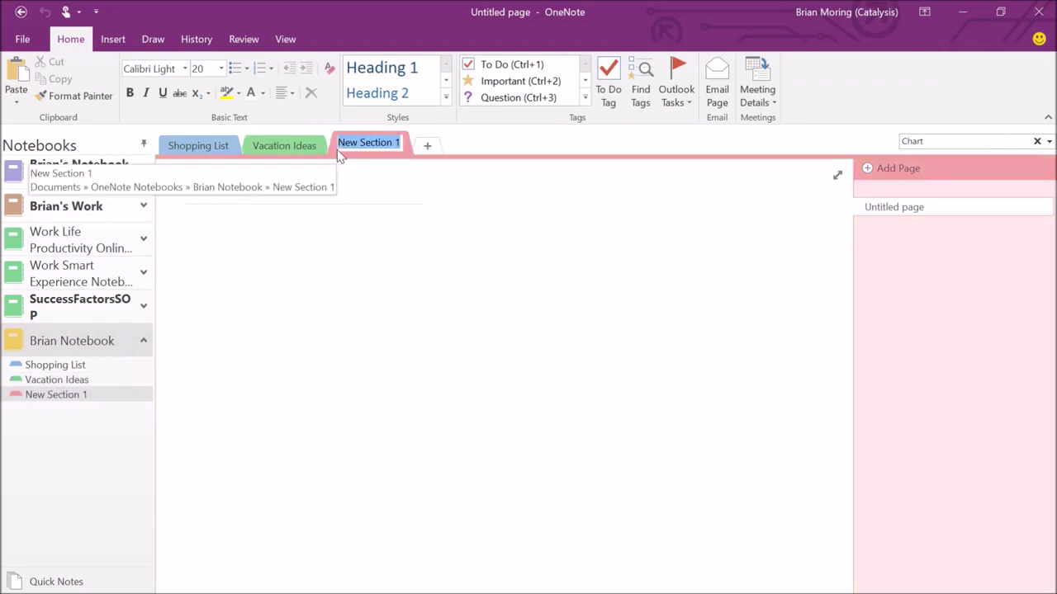
{"action": "type", "text": "Landscaping"}
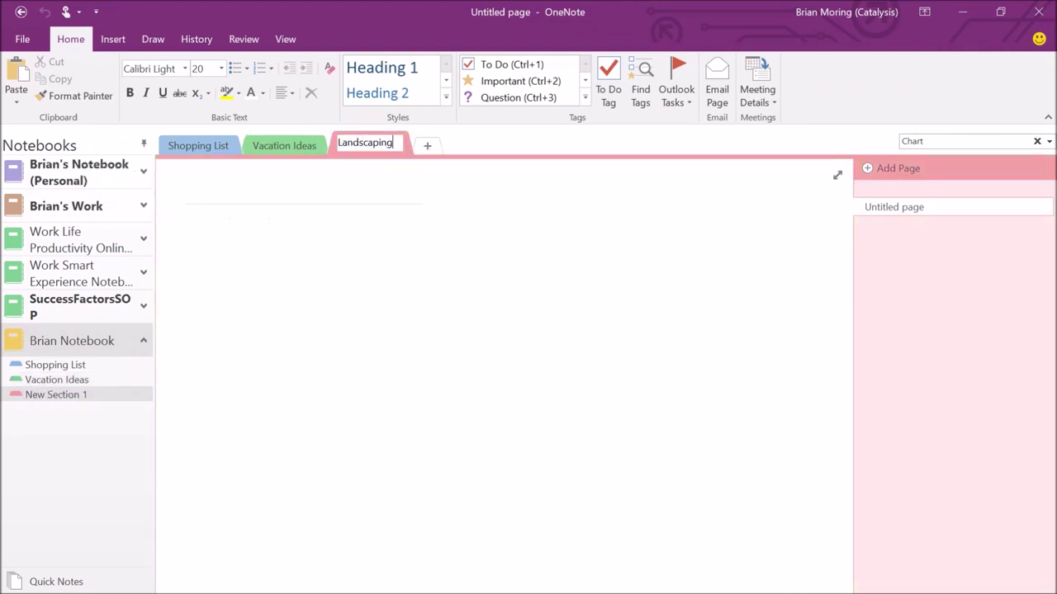
{"action": "key", "text": "Return"}
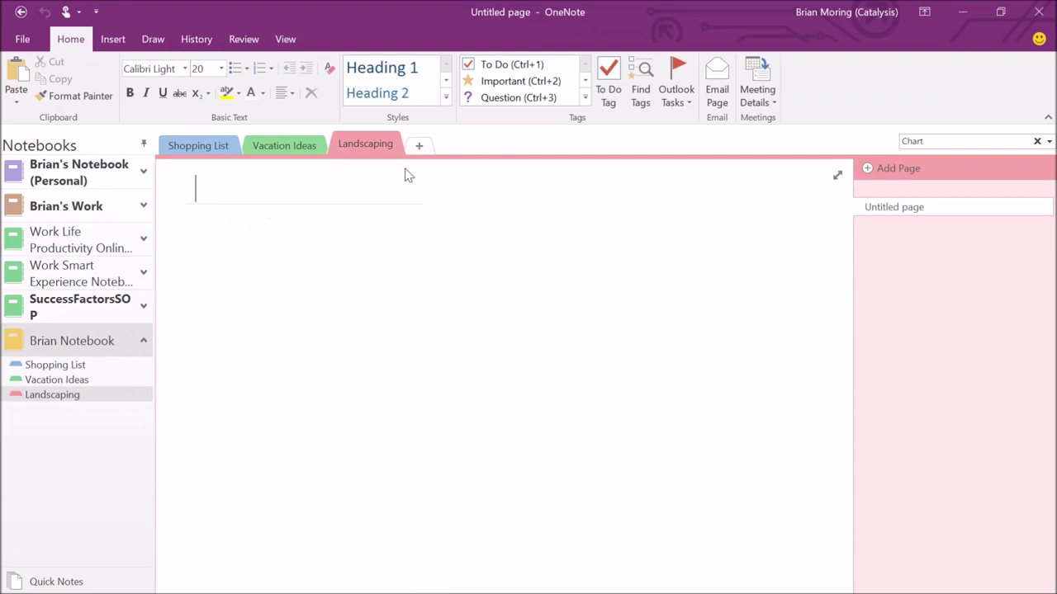
{"action": "left_click", "coordinate": [214, 143]}
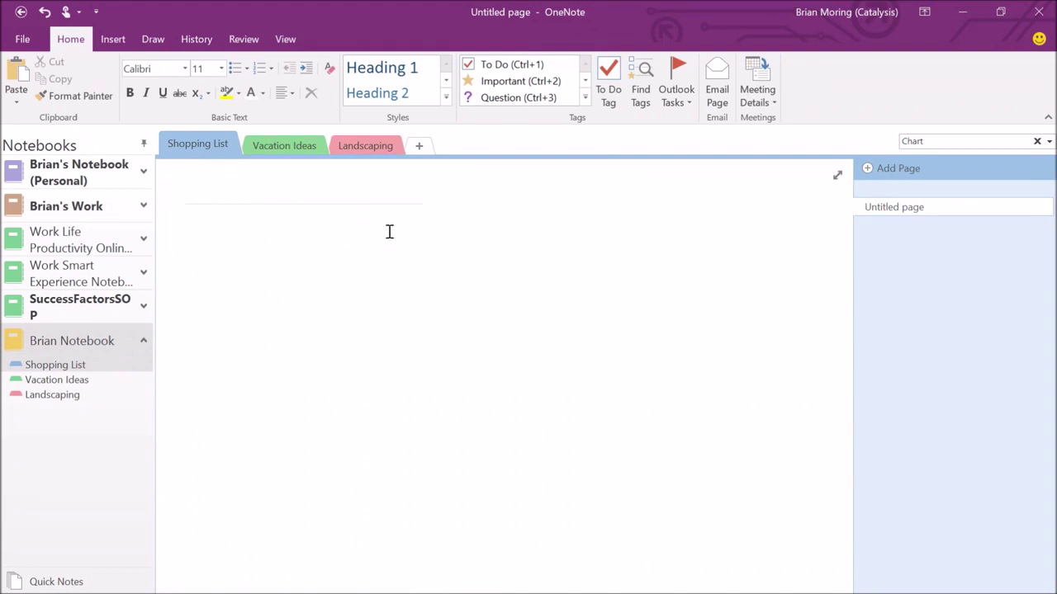
Add blank untitled pages to Shopping List, bringing it to six pages.
{"action": "left_click", "coordinate": [907, 173]}
{"action": "left_click", "coordinate": [907, 173]}
{"action": "left_click", "coordinate": [907, 174]}
{"action": "left_click", "coordinate": [907, 174]}
{"action": "left_click", "coordinate": [907, 173]}
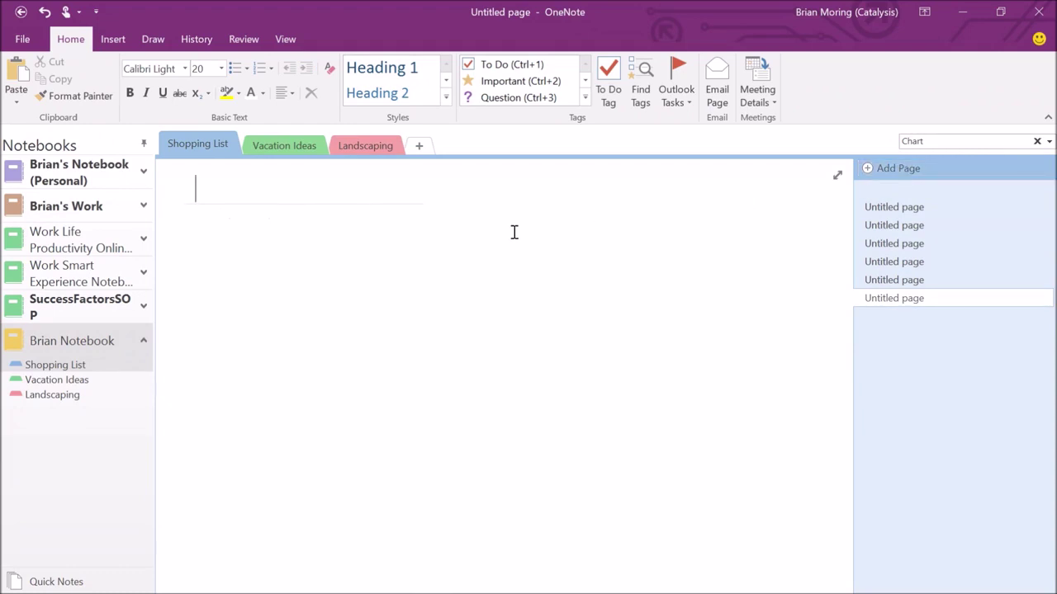
Add three new sections named Canada, Mexico and Europe.
{"action": "left_click", "coordinate": [418, 147]}
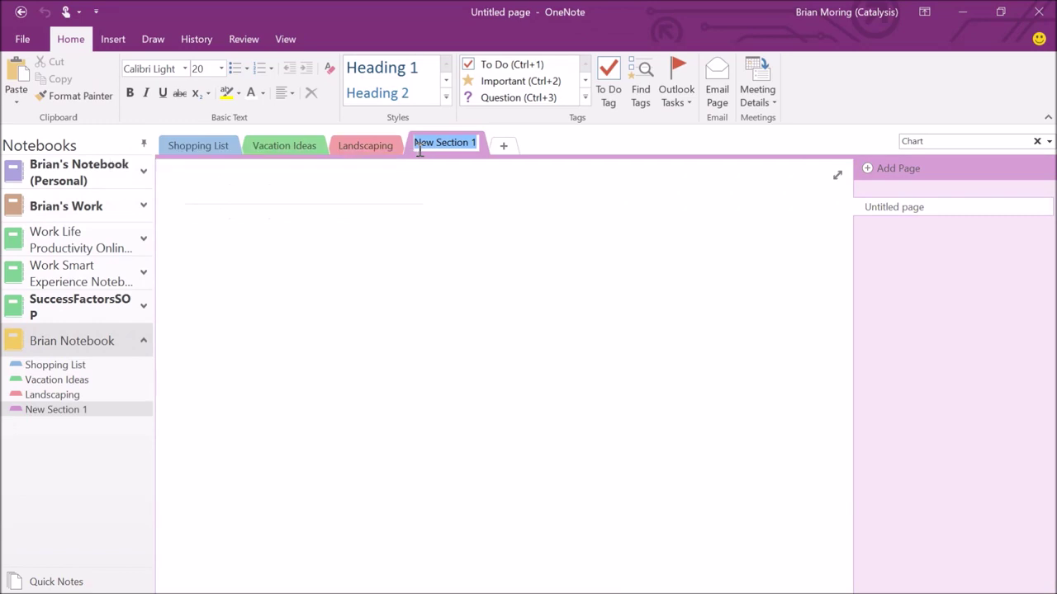
{"action": "type", "text": "Cancada"}
{"action": "key", "text": "Return"}
{"action": "left_click", "coordinate": [468, 146]}
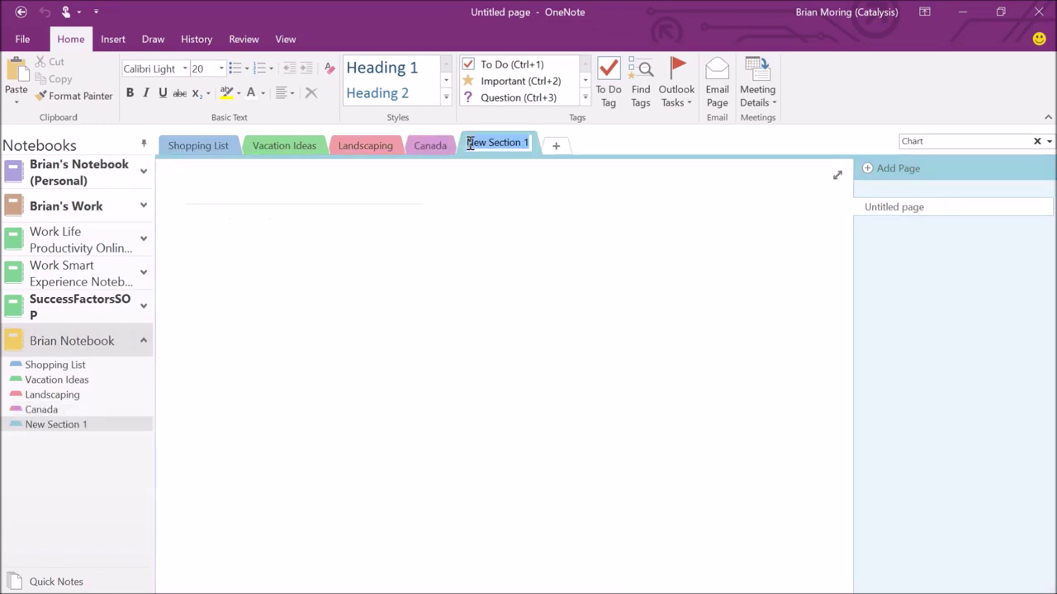
{"action": "type", "text": "Mexico"}
{"action": "key", "text": "Return"}
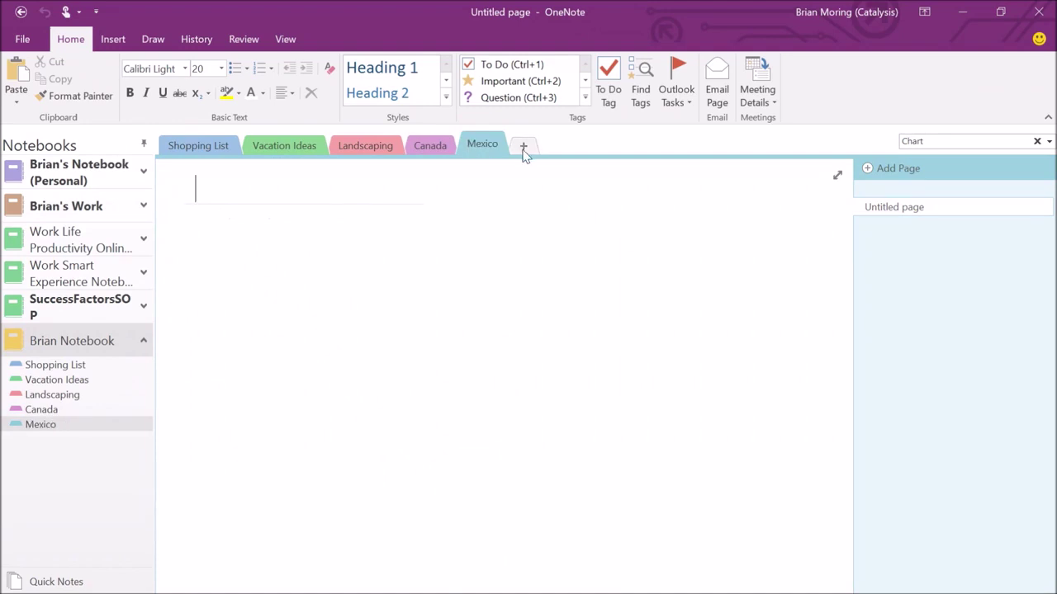
{"action": "left_click", "coordinate": [524, 149]}
{"action": "type", "text": "Europe"}
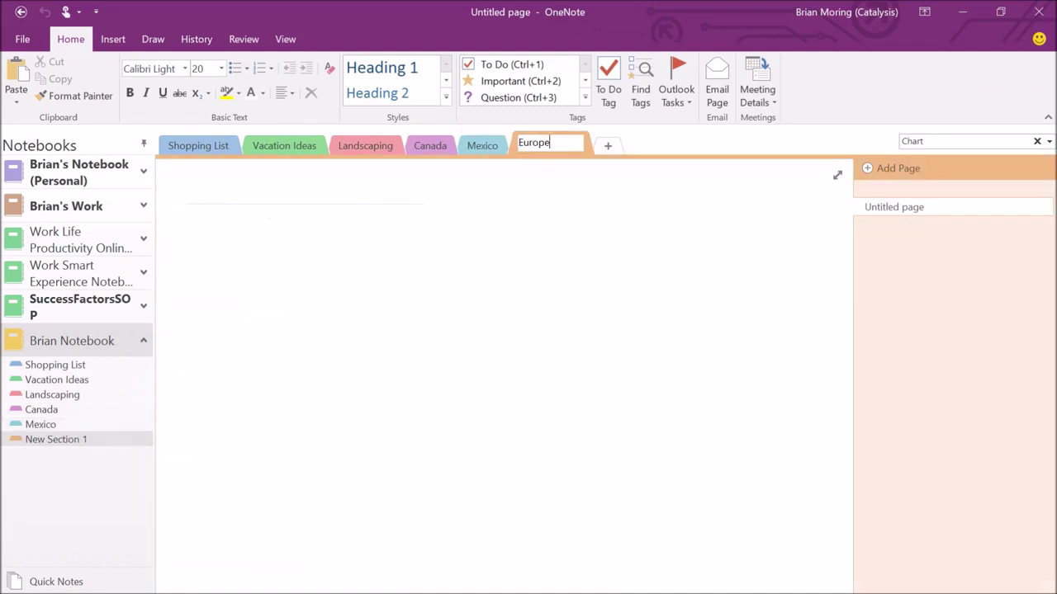
{"action": "key", "text": "Return"}
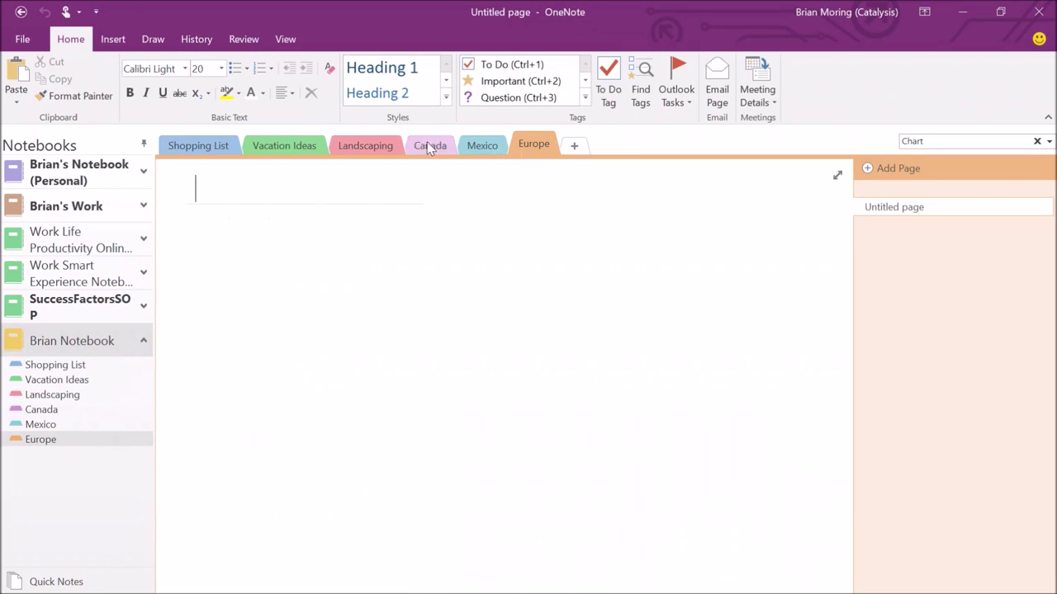
Create a new section group named Family Vacation.
{"action": "left_click", "coordinate": [289, 148]}
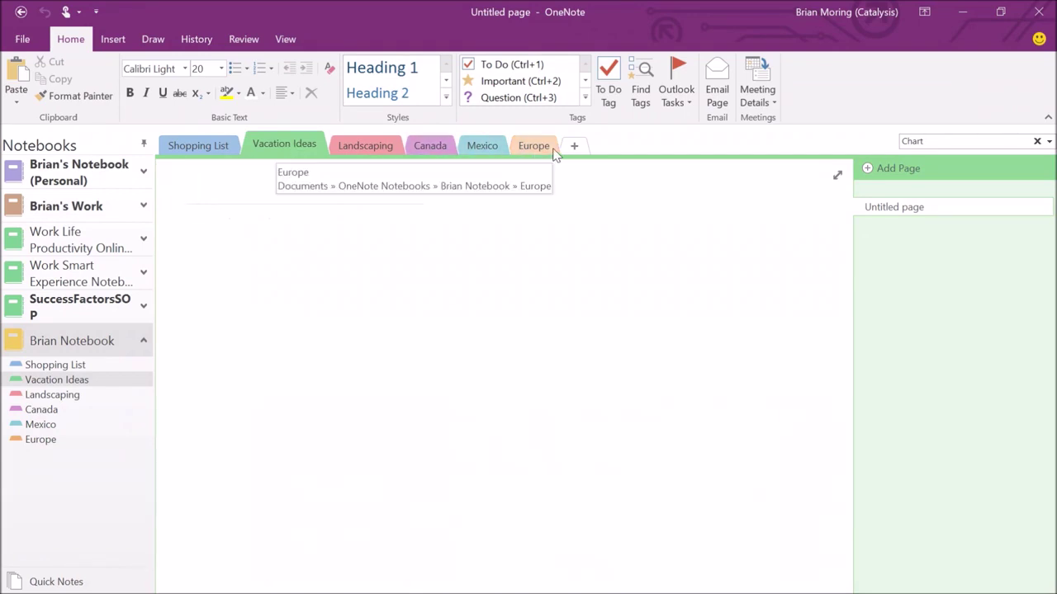
{"action": "right_click", "coordinate": [600, 156]}
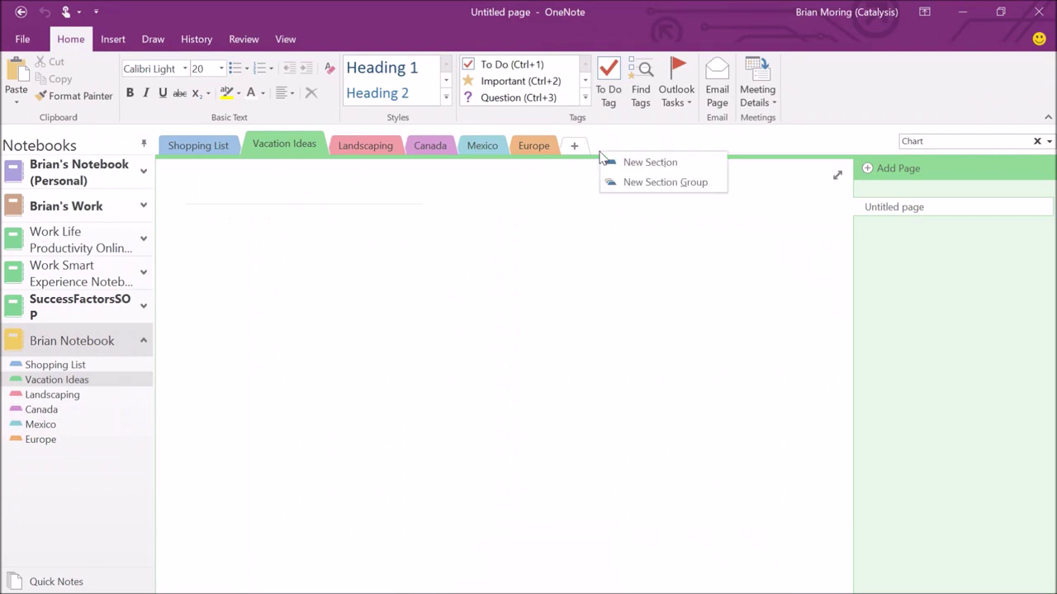
{"action": "left_click", "coordinate": [645, 182]}
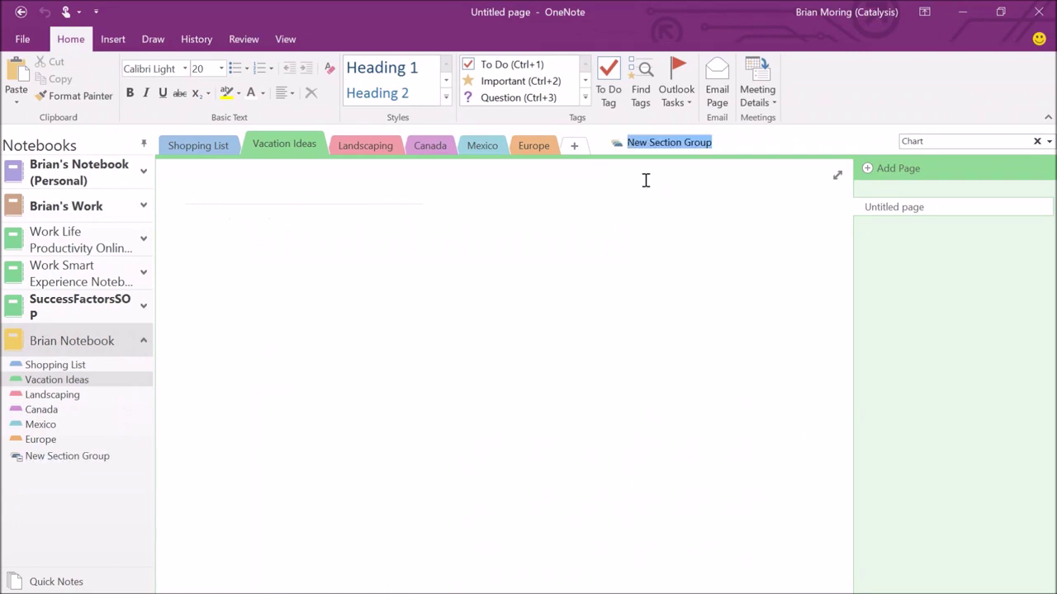
{"action": "type", "text": "Vacation"}
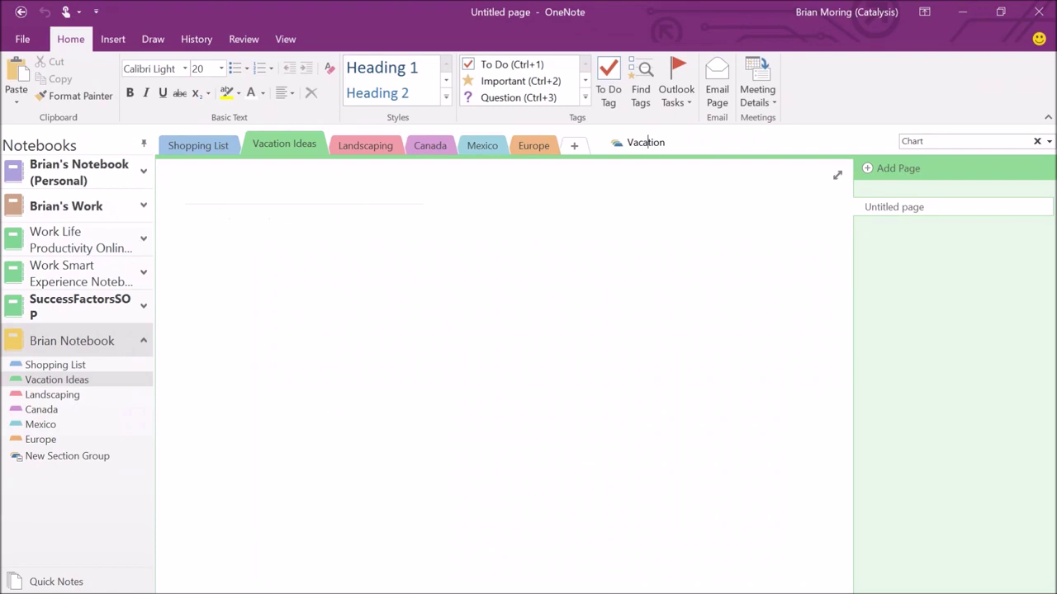
{"action": "type", "text": "Family"}
{"action": "key", "text": "Return"}
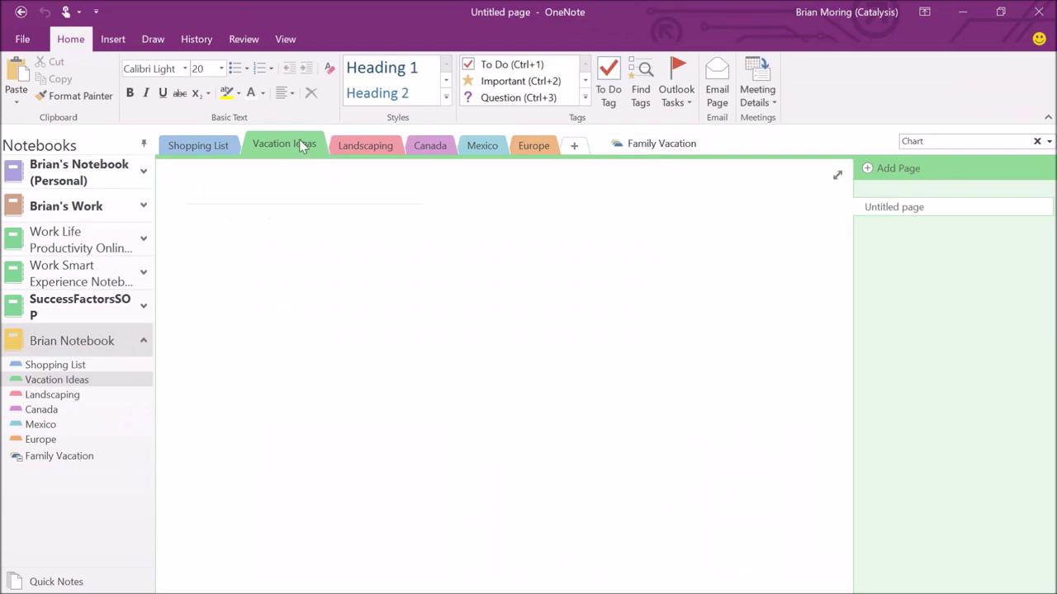
Move the Vacation Ideas, Canada and Mexico sections into the Family Vacation group.
{"action": "left_click_drag", "start_coordinate": [286, 140], "coordinate": [629, 147]}
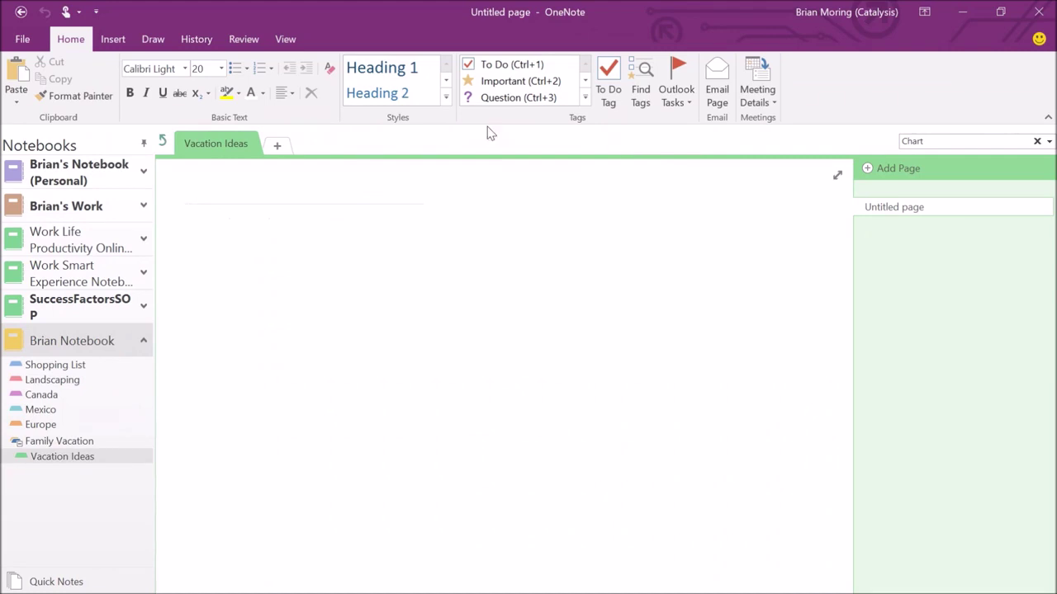
{"action": "left_click", "coordinate": [162, 142]}
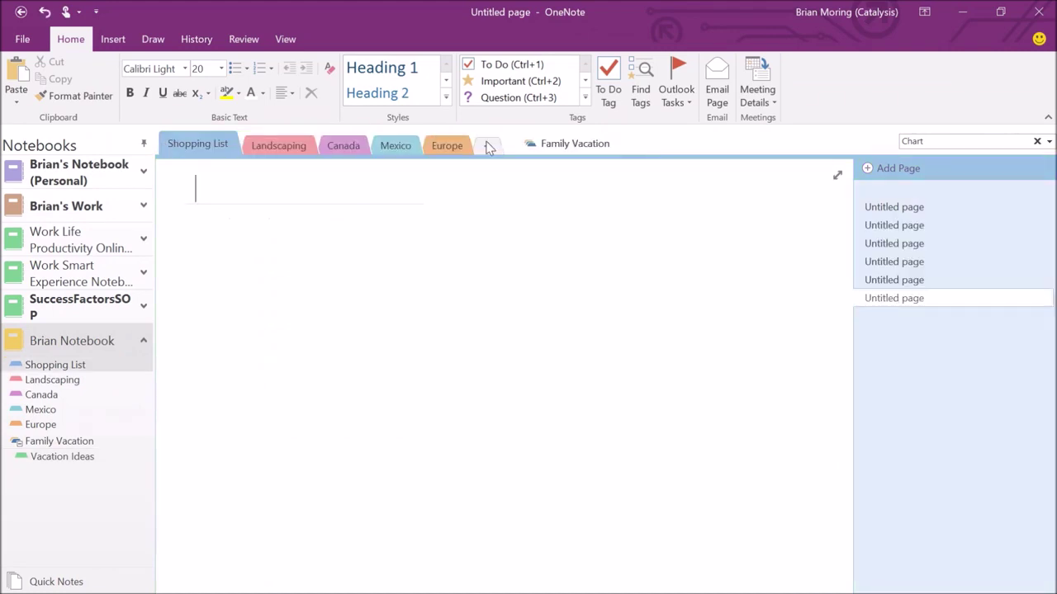
{"action": "left_click_drag", "start_coordinate": [340, 142], "coordinate": [558, 151]}
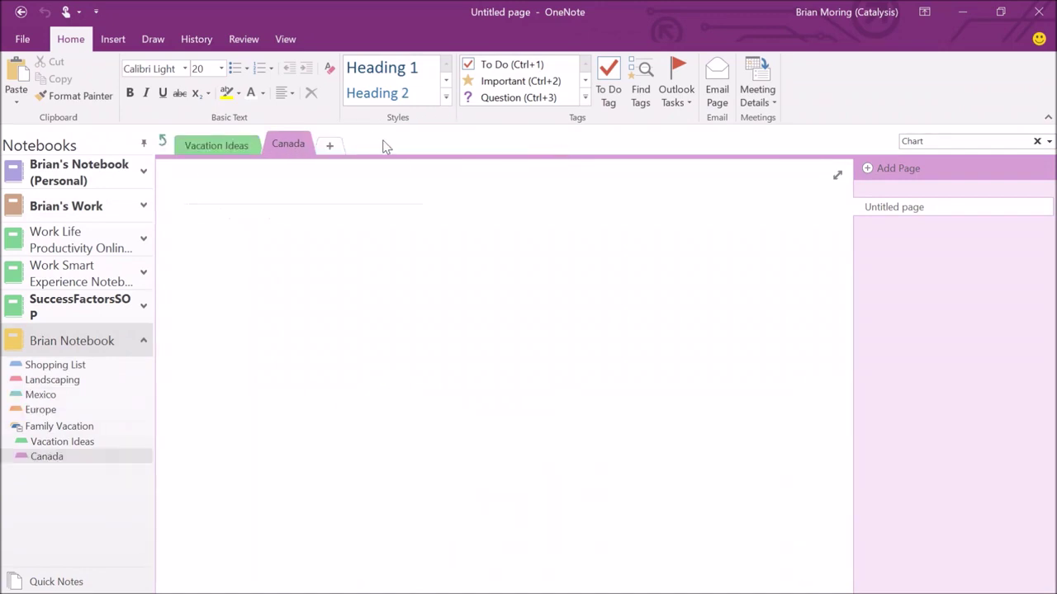
{"action": "left_click", "coordinate": [162, 141]}
{"action": "left_click_drag", "start_coordinate": [357, 155], "coordinate": [496, 147]}
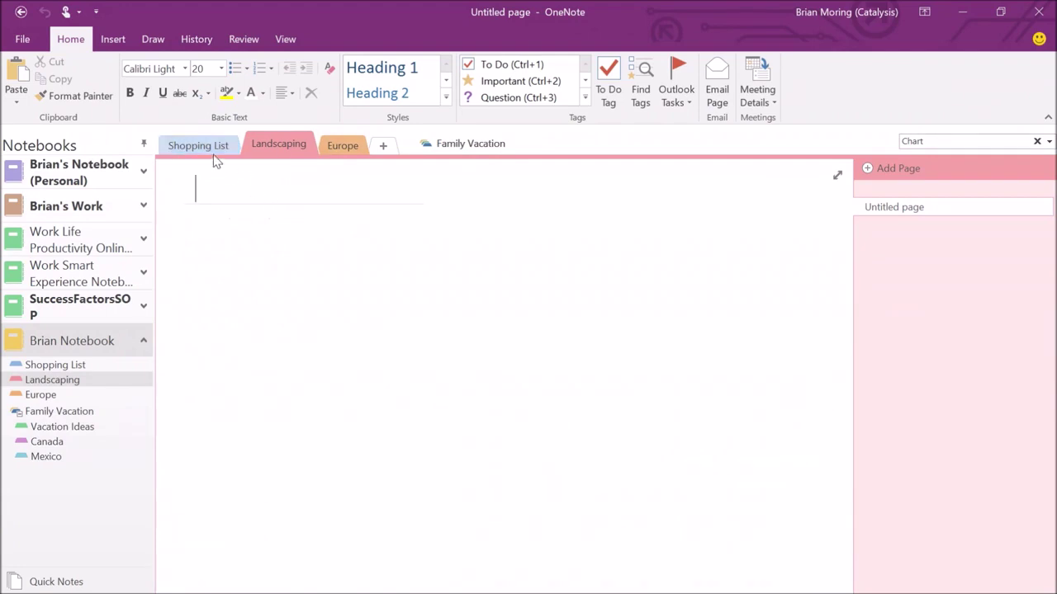
Move the Europe section into Family Vacation and return to Shopping List.
{"action": "left_click", "coordinate": [213, 156]}
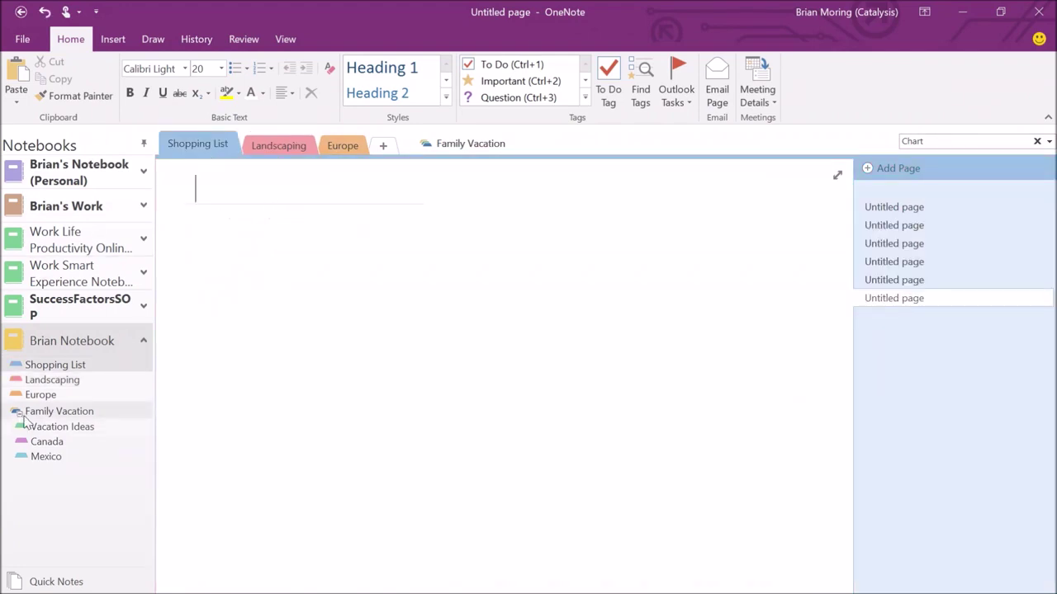
{"action": "left_click", "coordinate": [41, 397]}
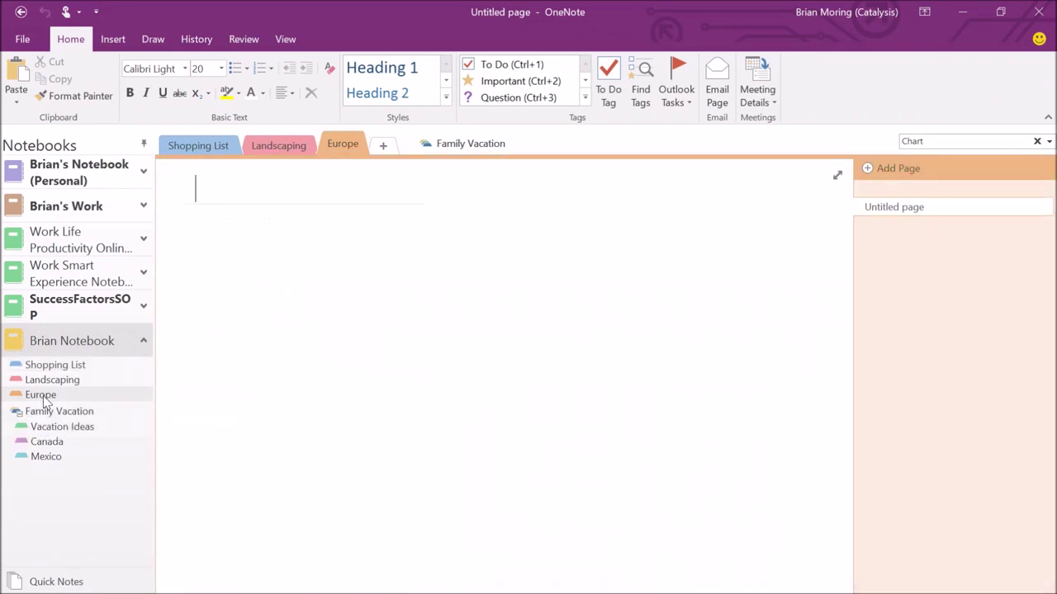
{"action": "left_click_drag", "start_coordinate": [41, 399], "coordinate": [43, 431]}
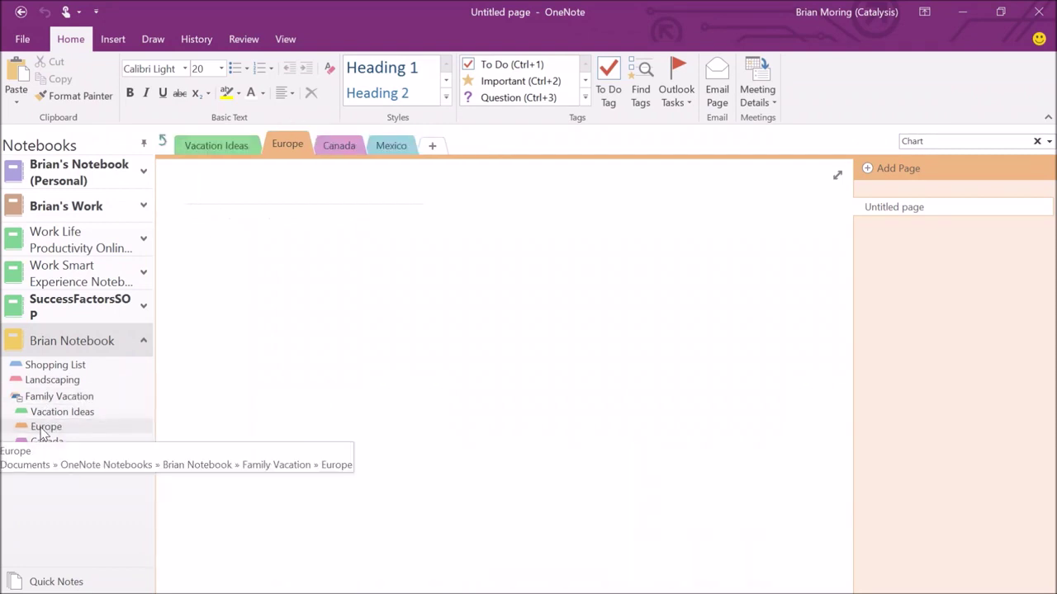
{"action": "left_click", "coordinate": [160, 143]}
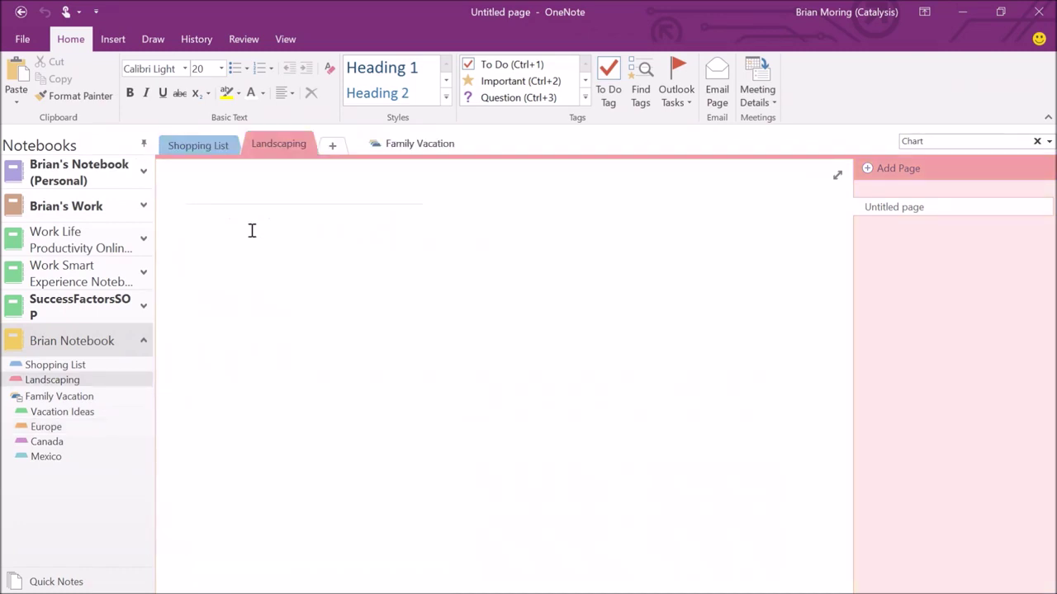
{"action": "left_click", "coordinate": [213, 145]}
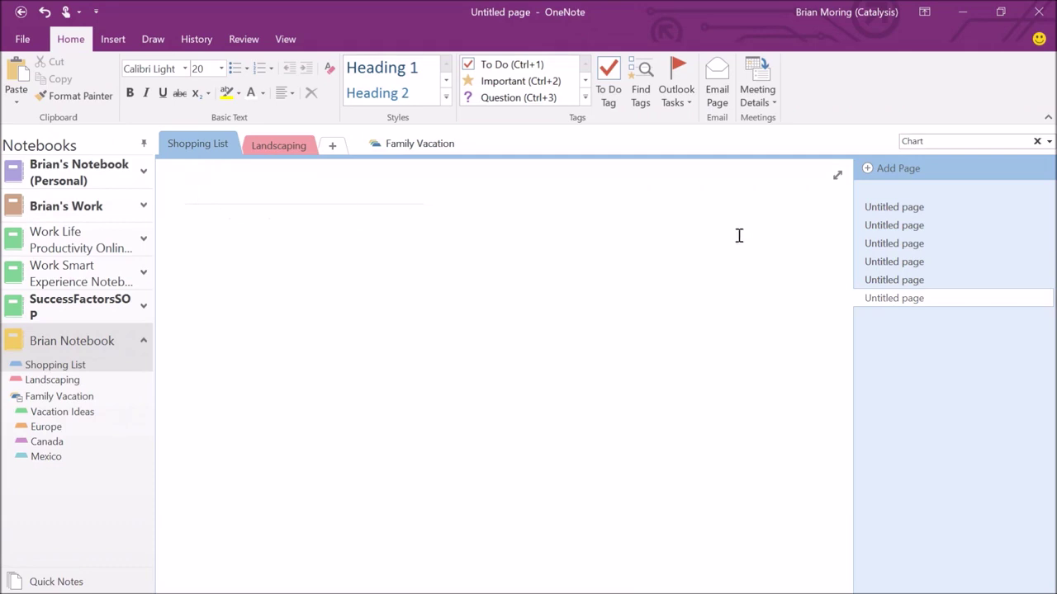
Title the first Shopping List page 'Birthday Party Shopping List'.
{"action": "left_click", "coordinate": [905, 211]}
{"action": "left_click", "coordinate": [253, 184]}
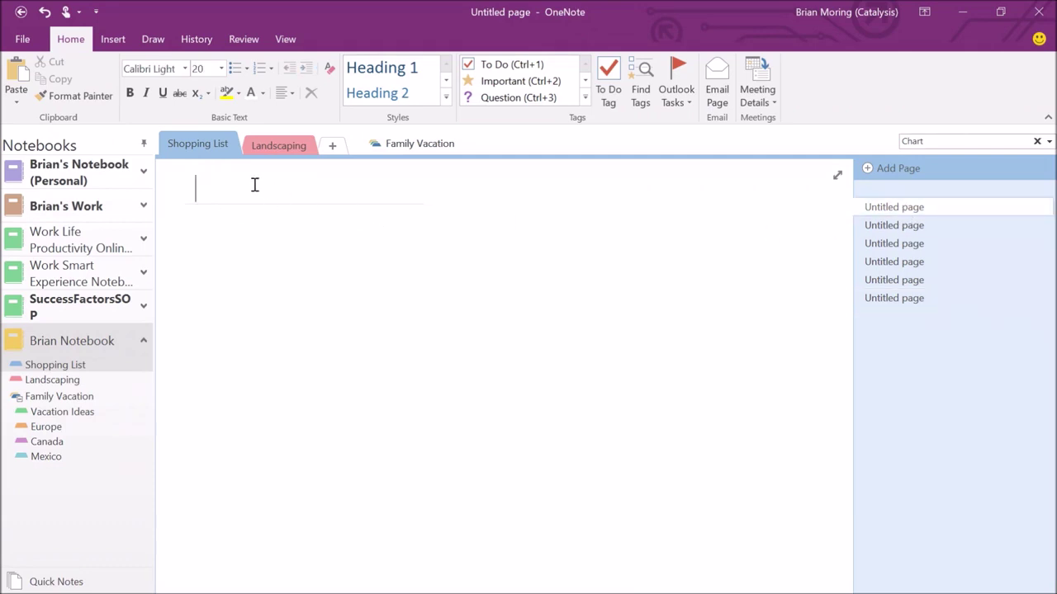
{"action": "type", "text": "Birth"}
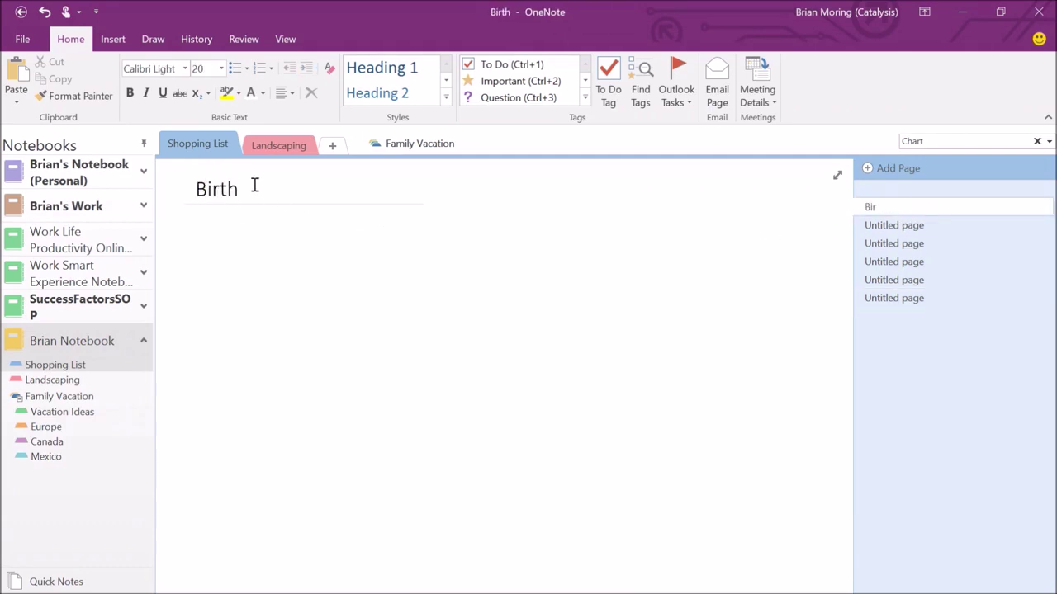
{"action": "type", "text": "day Par ty"}
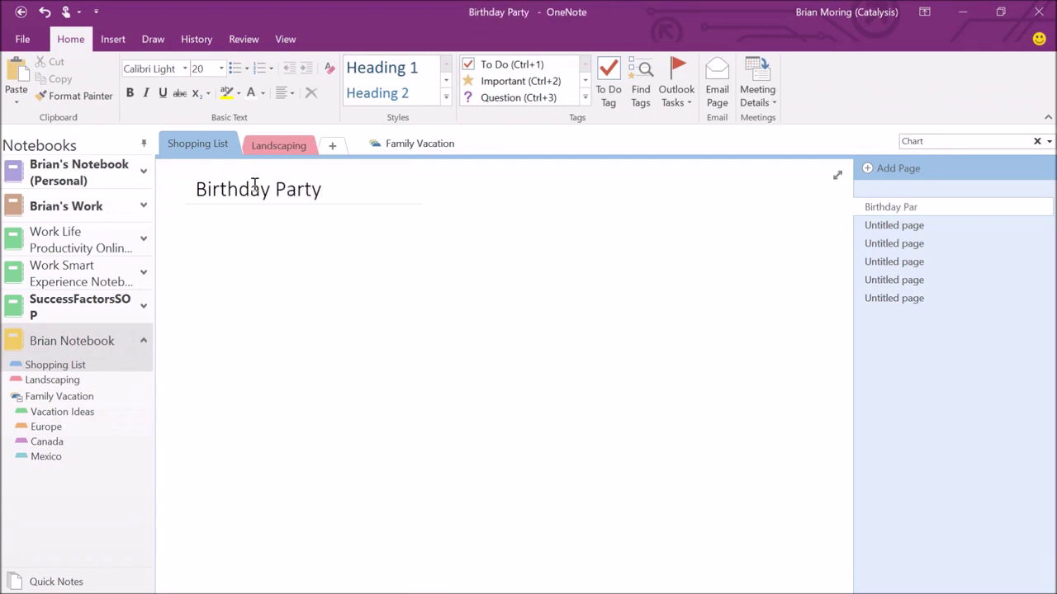
{"action": "type", "text": " Shopping List"}
{"action": "key", "text": "Return"}
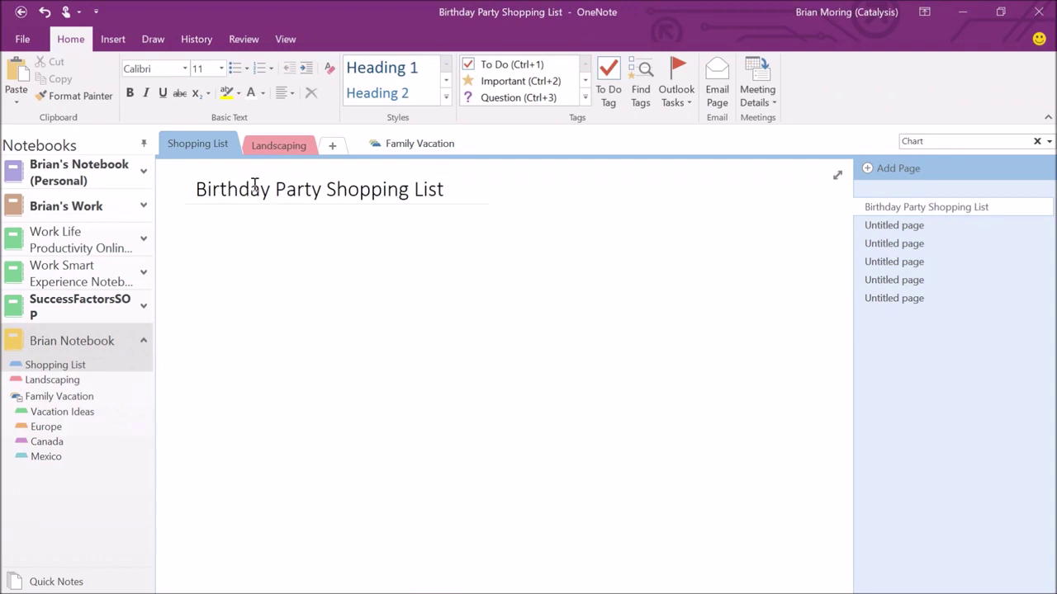
Title the following pages 'Cake Idea', 'Food Ideas' and 'Activities'.
{"action": "left_click", "coordinate": [876, 226]}
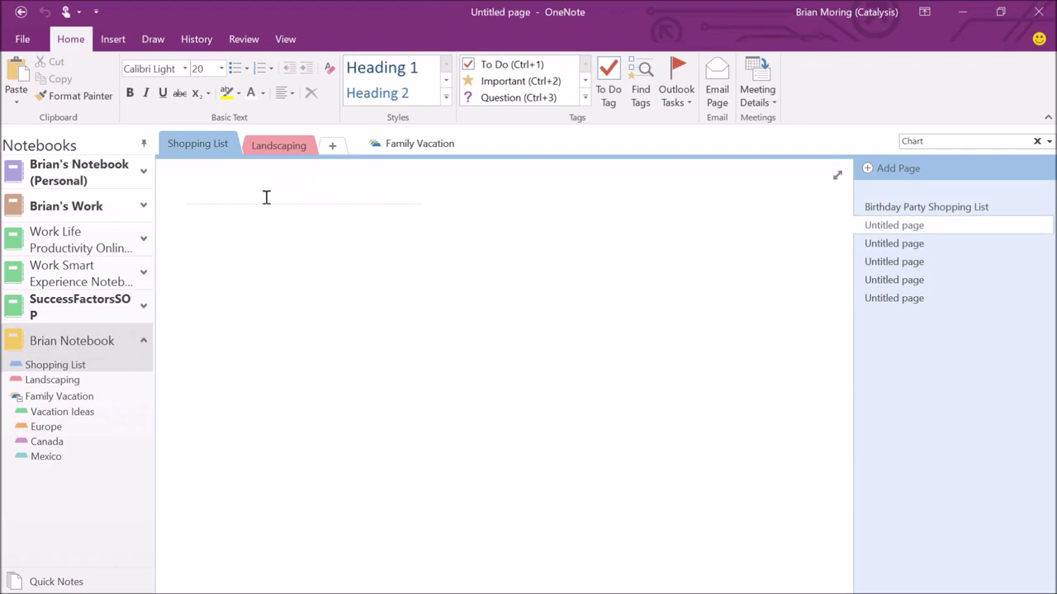
{"action": "type", "text": "Cake Idea"}
{"action": "key", "text": "Return"}
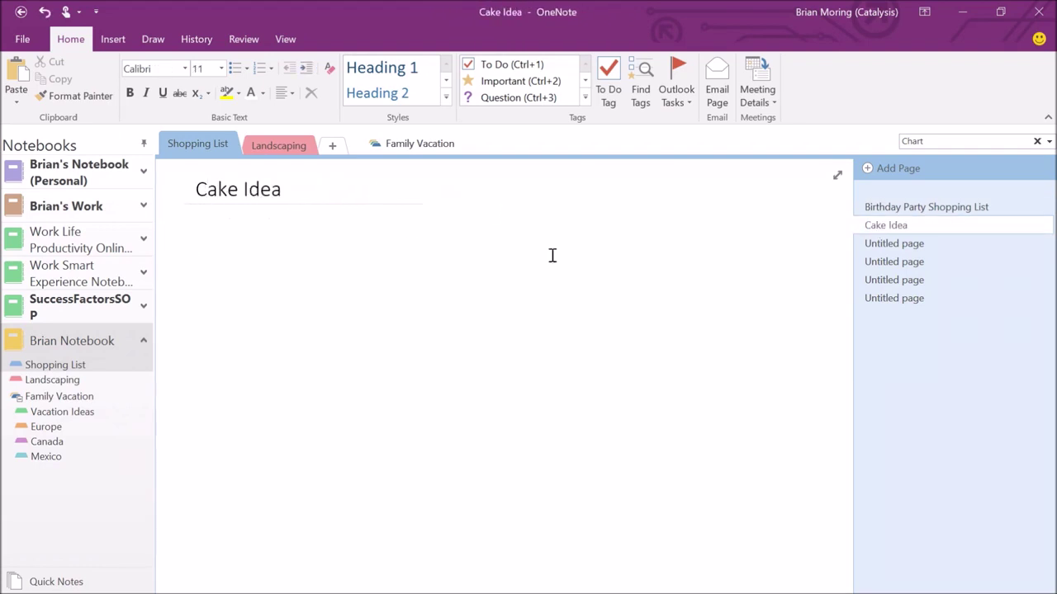
{"action": "left_click", "coordinate": [882, 243]}
{"action": "type", "text": "Food Ideas"}
{"action": "left_click", "coordinate": [283, 189]}
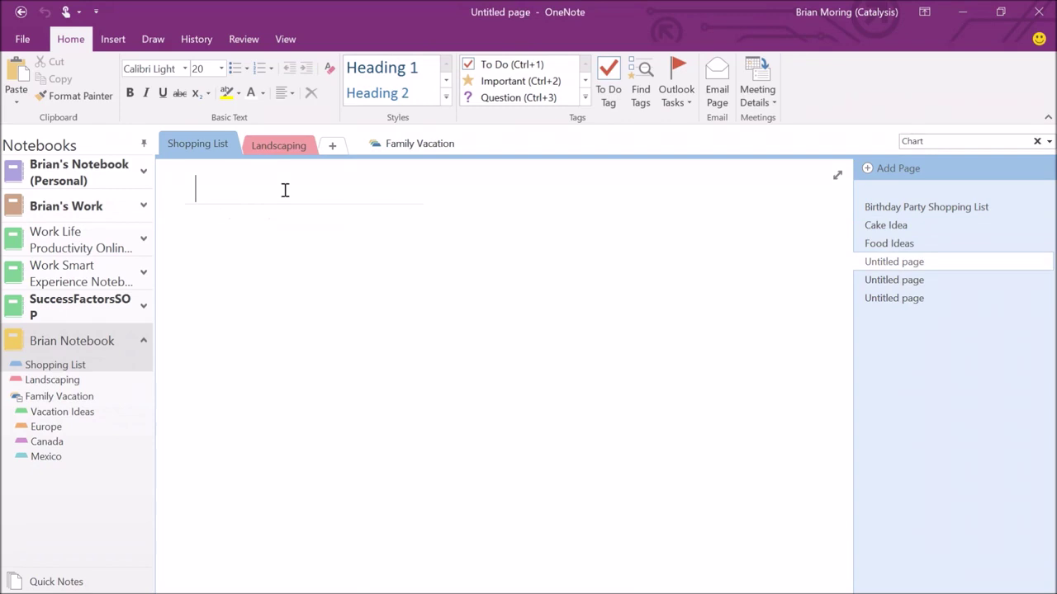
{"action": "type", "text": "Activities"}
{"action": "key", "text": "Return"}
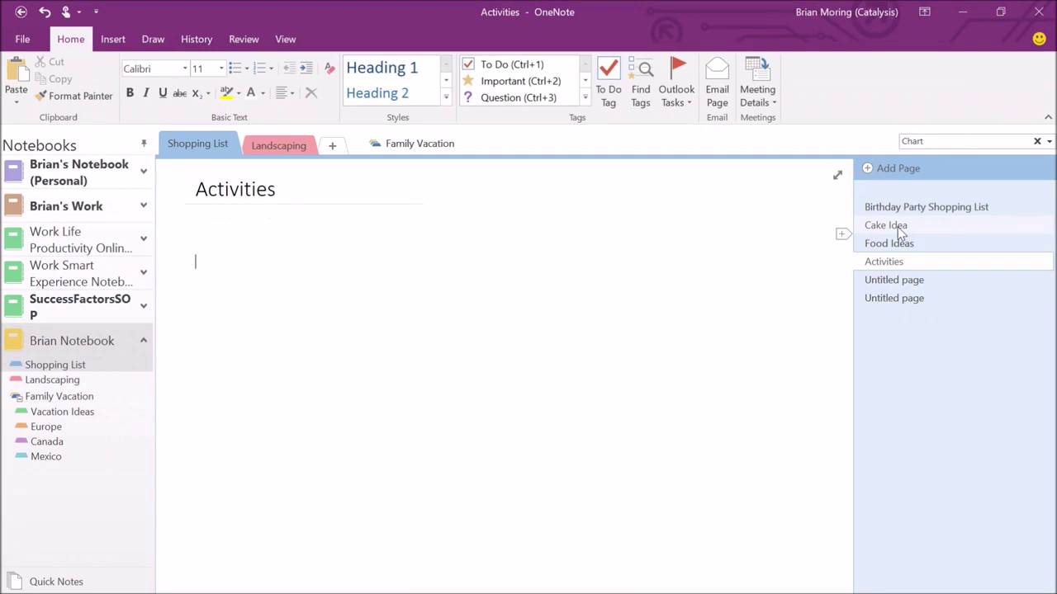
{"action": "right_click", "coordinate": [898, 227]}
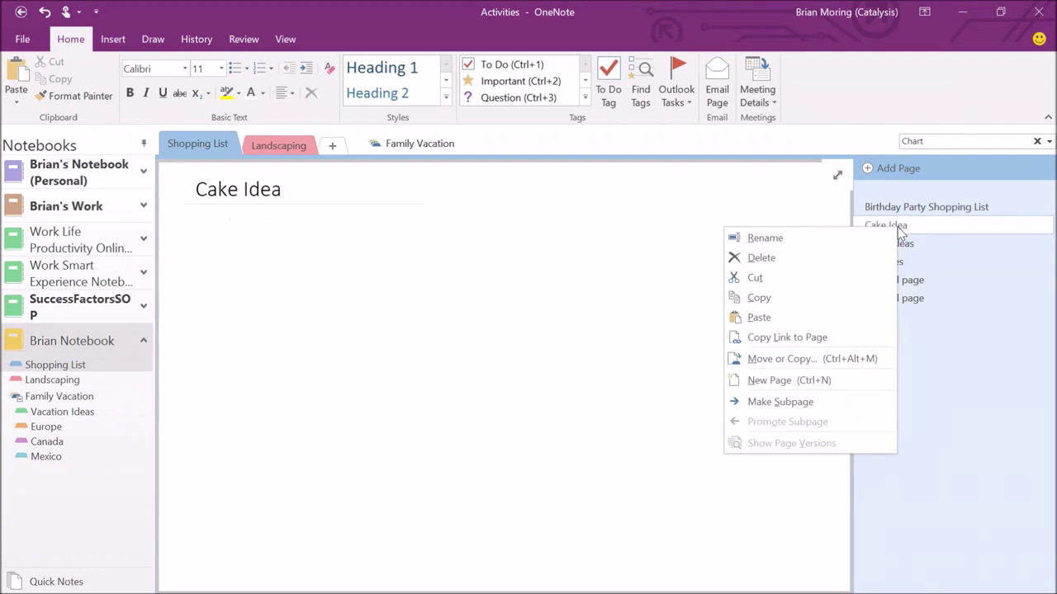
Make Cake Idea, Food Ideas and Activities subpages of Birthday Party Shopping List, then collapse and re-expand them.
{"action": "left_click", "coordinate": [791, 402]}
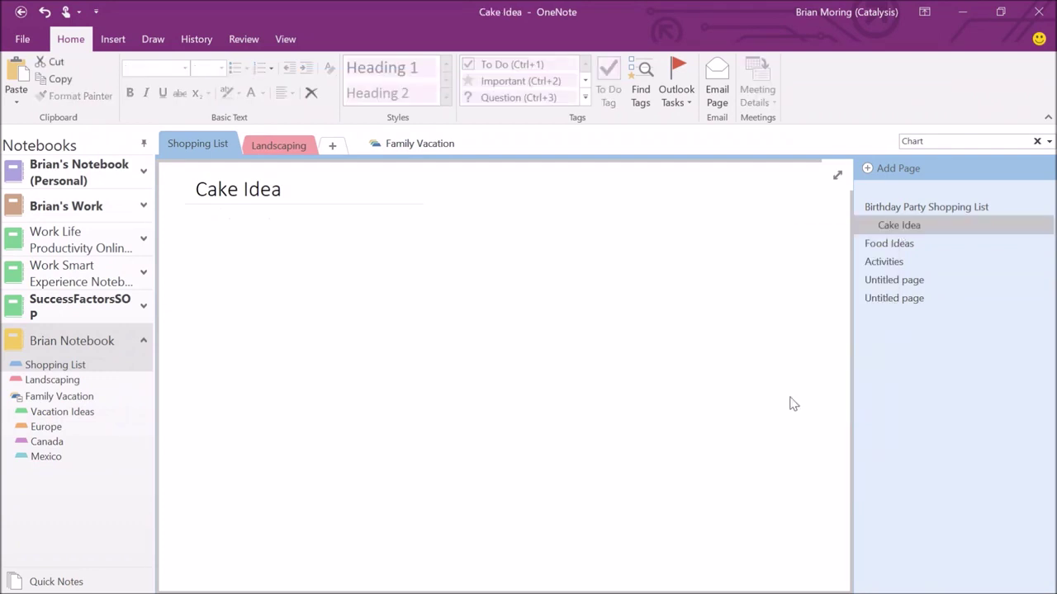
{"action": "right_click", "coordinate": [881, 244]}
{"action": "left_click", "coordinate": [933, 421]}
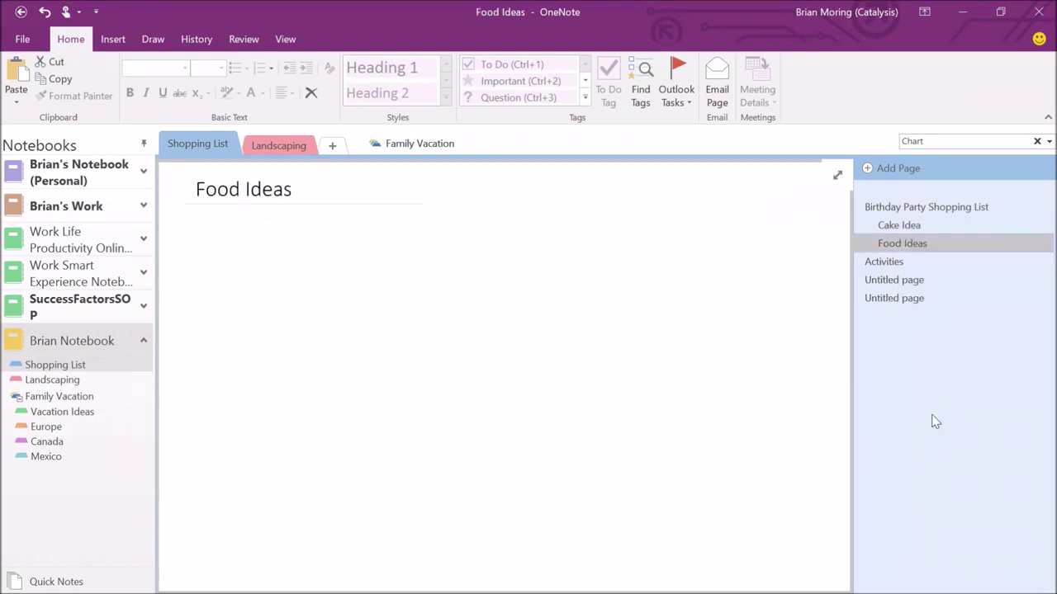
{"action": "right_click", "coordinate": [889, 262]}
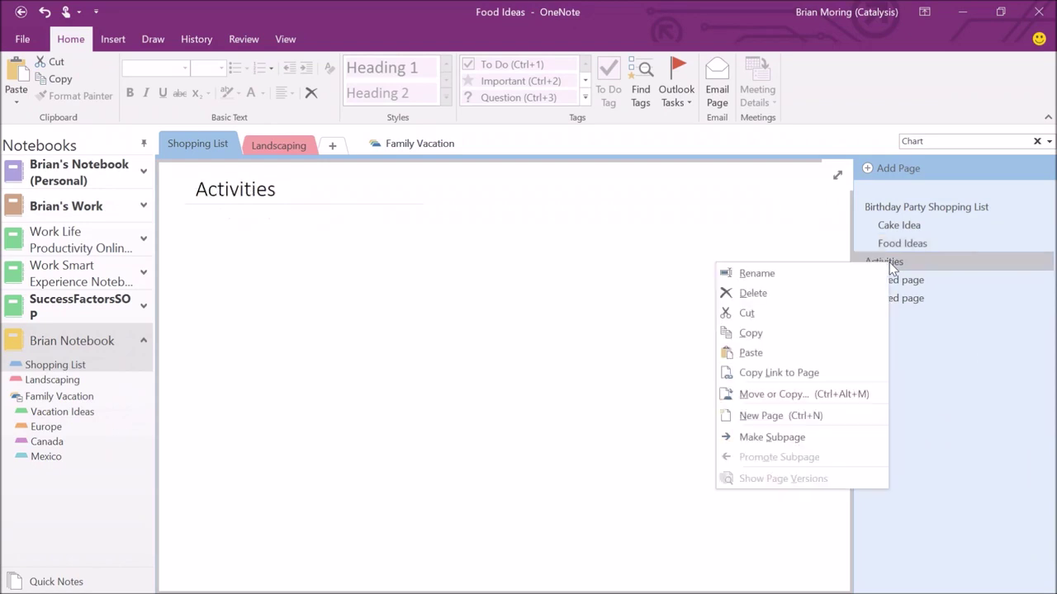
{"action": "left_click", "coordinate": [790, 436]}
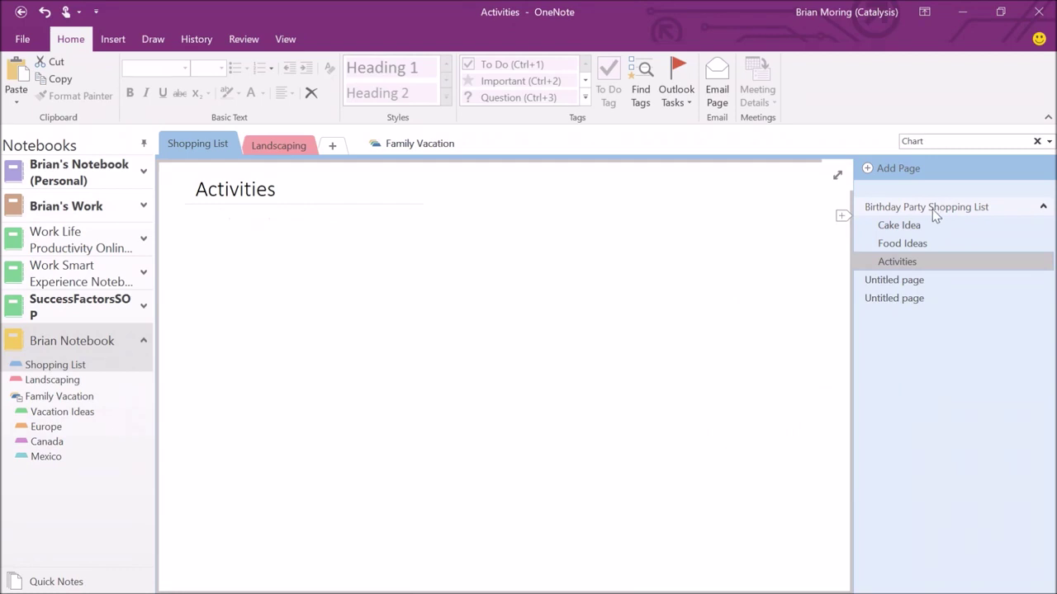
{"action": "left_click", "coordinate": [1042, 209]}
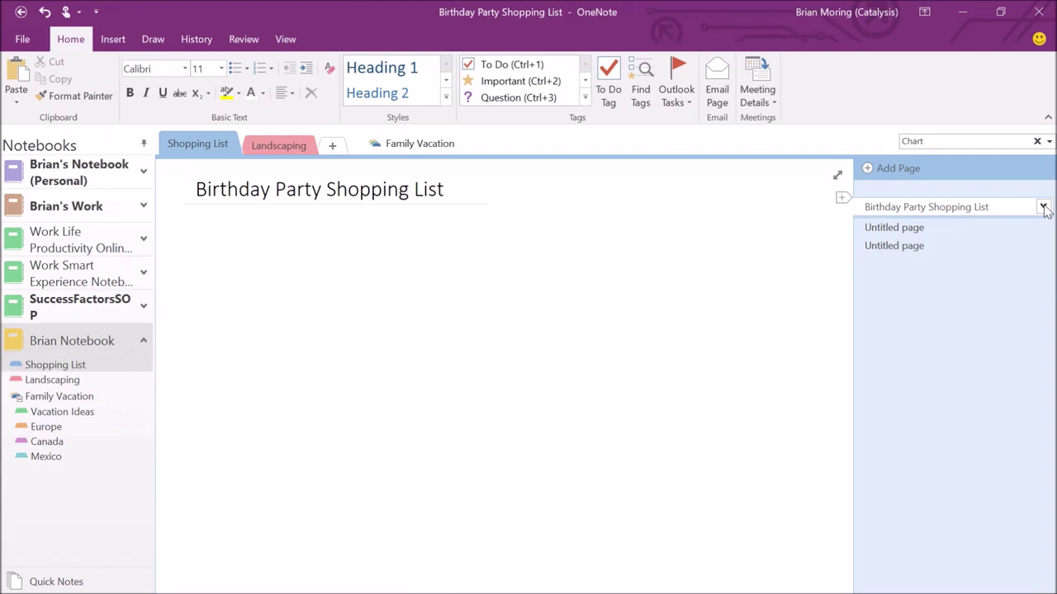
{"action": "left_click", "coordinate": [1043, 208]}
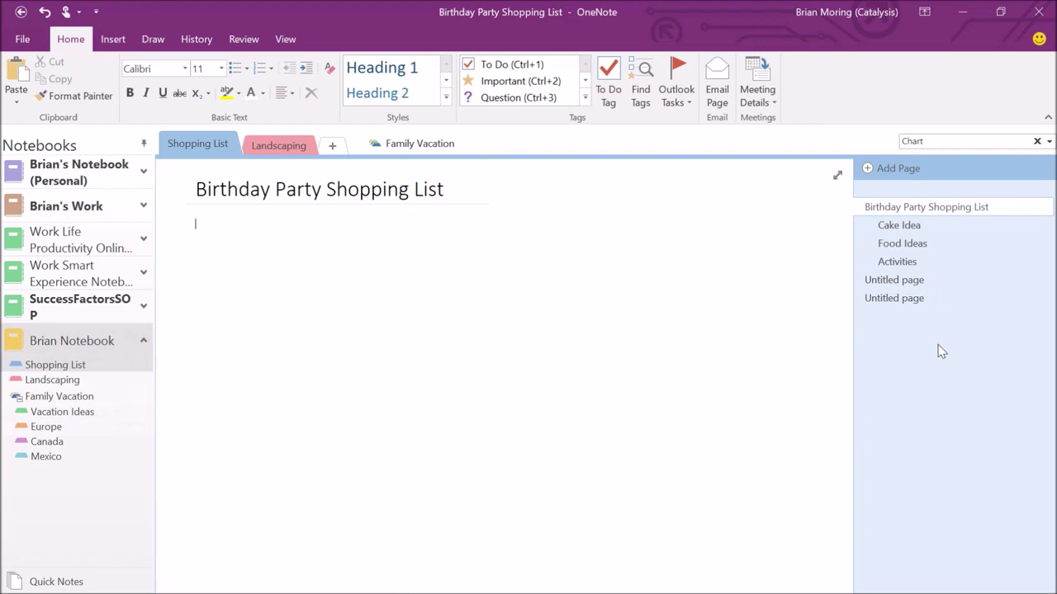
On the Cake Idea page, type a Flavors list: Chocolate, Vanilla cake, Sprinkles.
{"action": "left_click", "coordinate": [902, 229]}
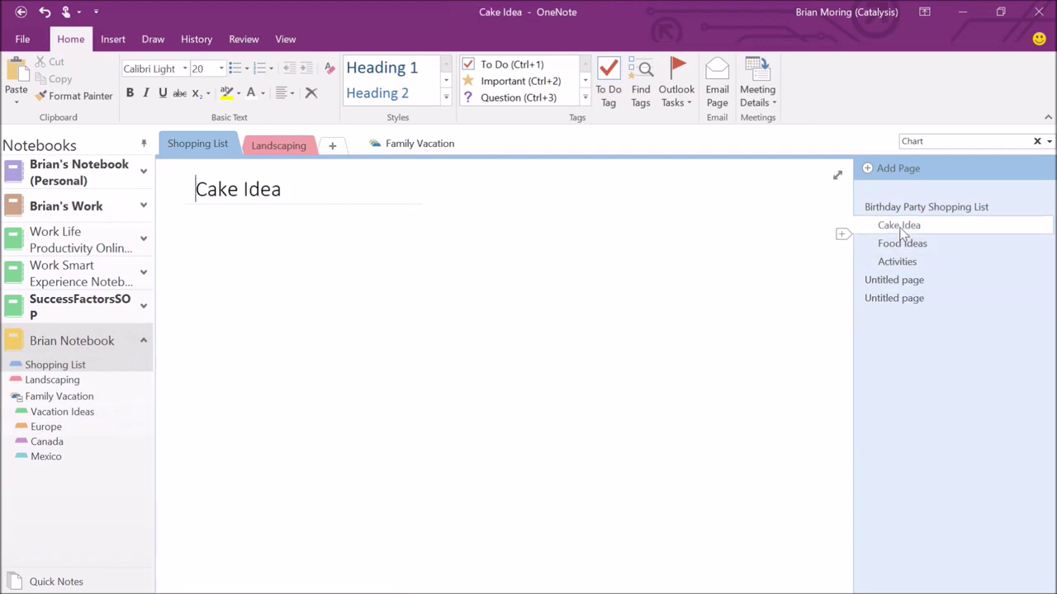
{"action": "left_click", "coordinate": [240, 261]}
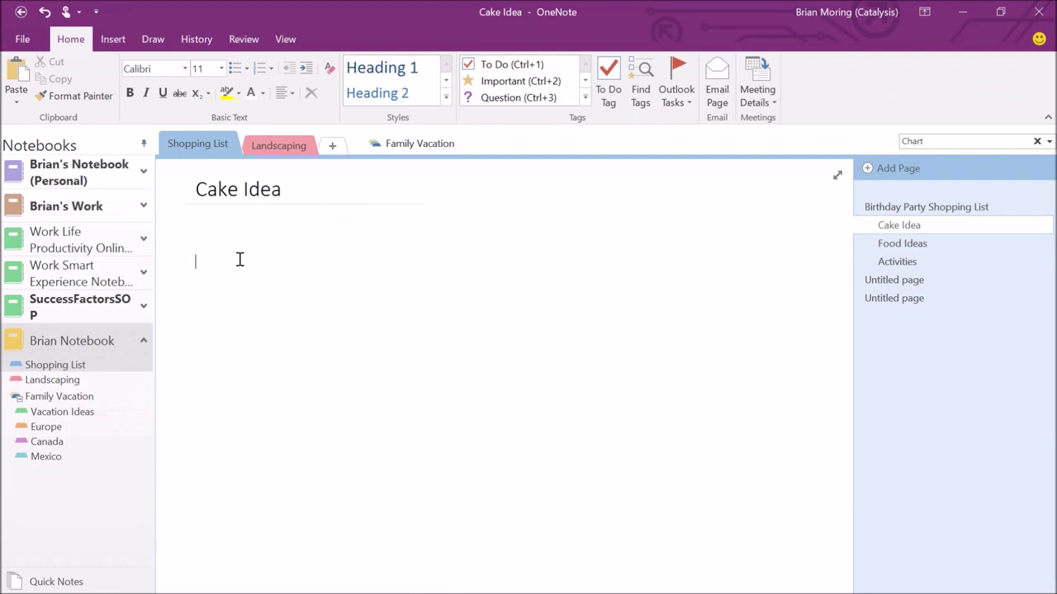
{"action": "type", "text": "Flavors "}
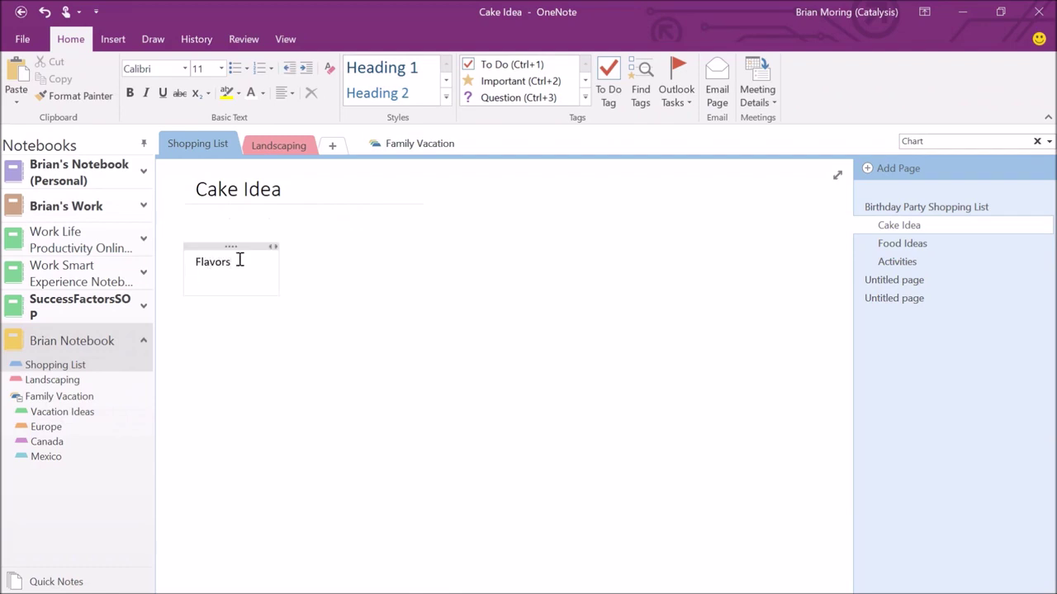
{"action": "type", "text": "Chocolate"}
{"action": "key", "text": "Return"}
{"action": "type", "text": "Vanilla"}
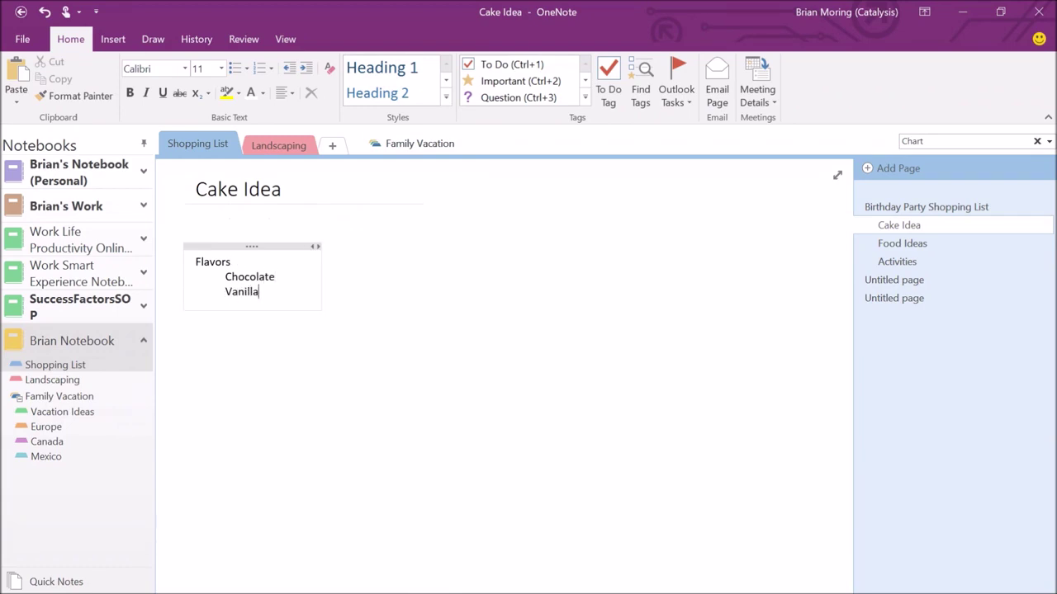
{"action": "type", "text": " cake"}
{"action": "key", "text": "Return"}
{"action": "type", "text": "Sprinkles"}
{"action": "key", "text": "Return"}
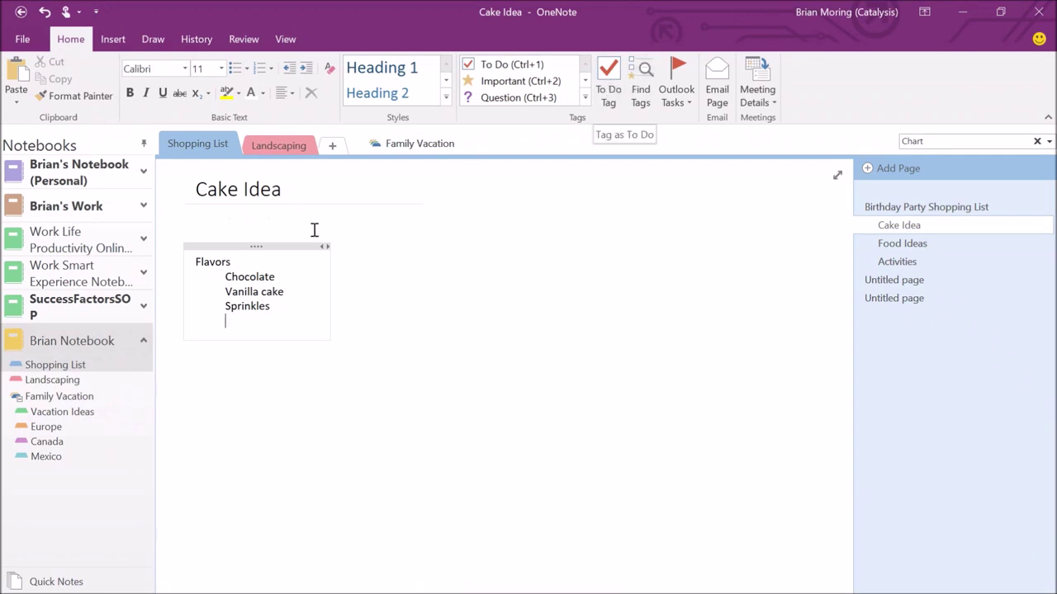
Tag the three flavors as To Do items and tick off all three boxes.
{"action": "left_click_drag", "start_coordinate": [222, 277], "coordinate": [240, 315]}
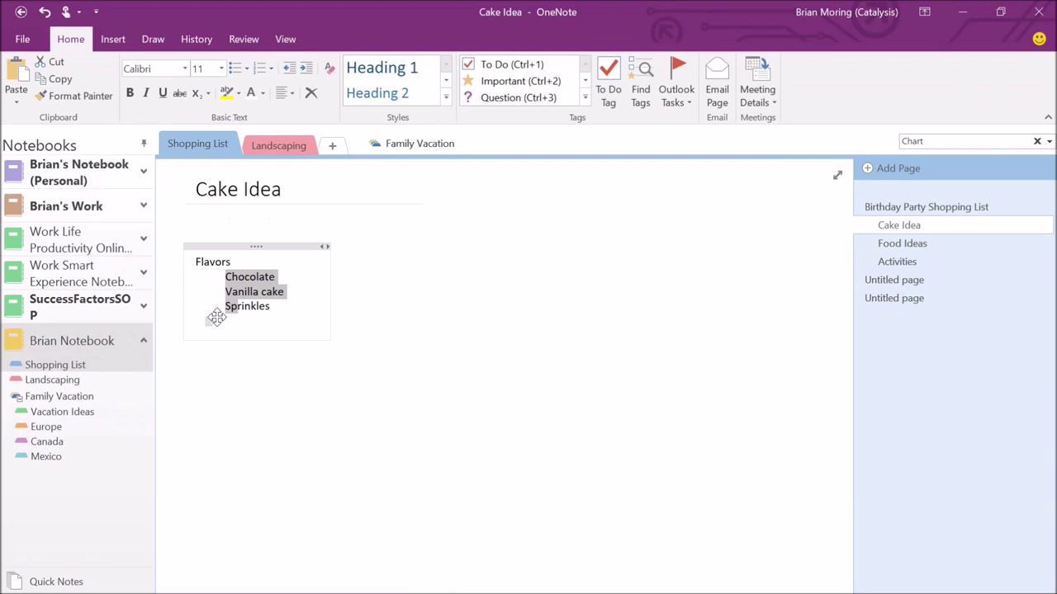
{"action": "left_click", "coordinate": [611, 82]}
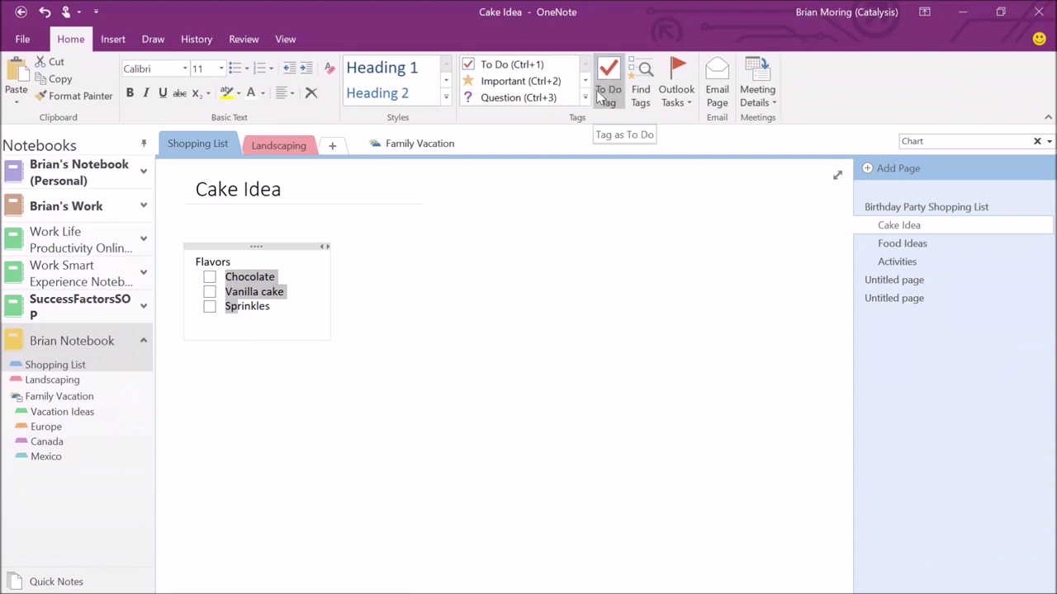
{"action": "left_click", "coordinate": [248, 307]}
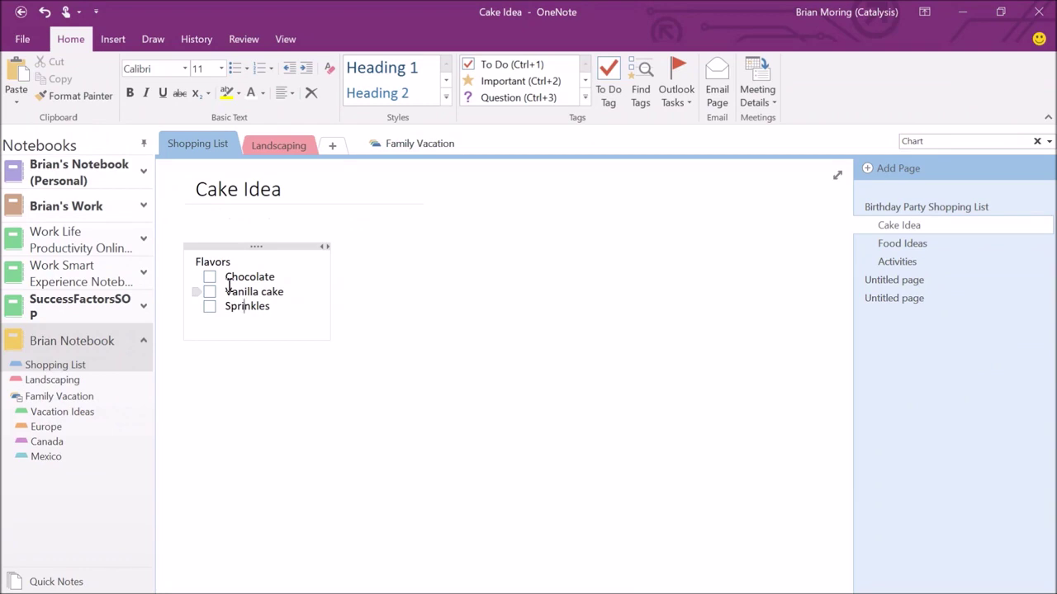
{"action": "left_click", "coordinate": [210, 277]}
{"action": "left_click", "coordinate": [210, 291]}
{"action": "left_click", "coordinate": [210, 307]}
{"action": "left_click", "coordinate": [900, 243]}
Type Pizza, Popsicles and Soda on separate lines in the Food Ideas page body.
{"action": "left_click", "coordinate": [245, 262]}
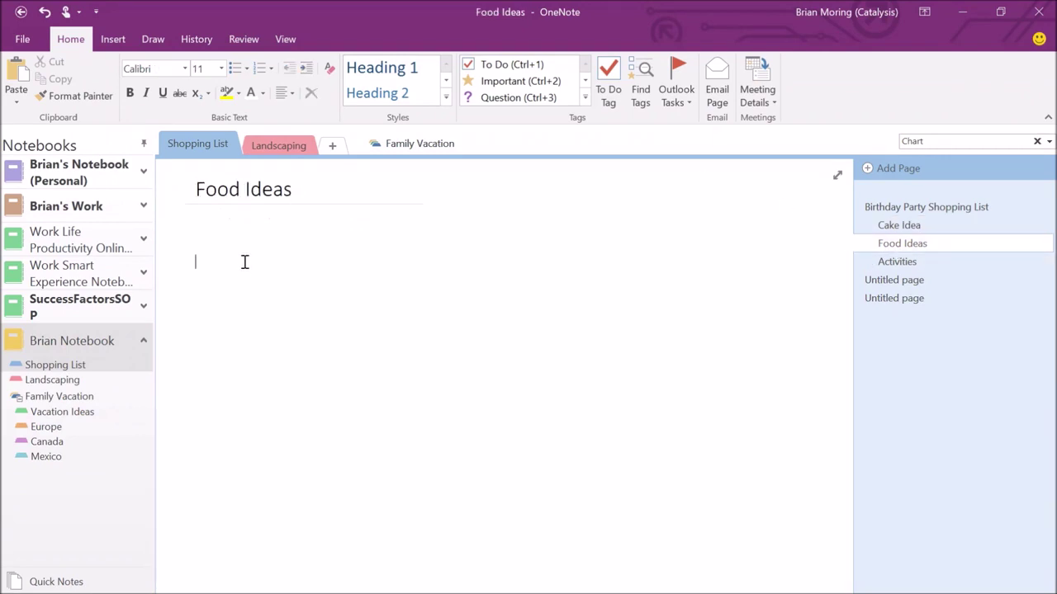
{"action": "type", "text": "Pizza"}
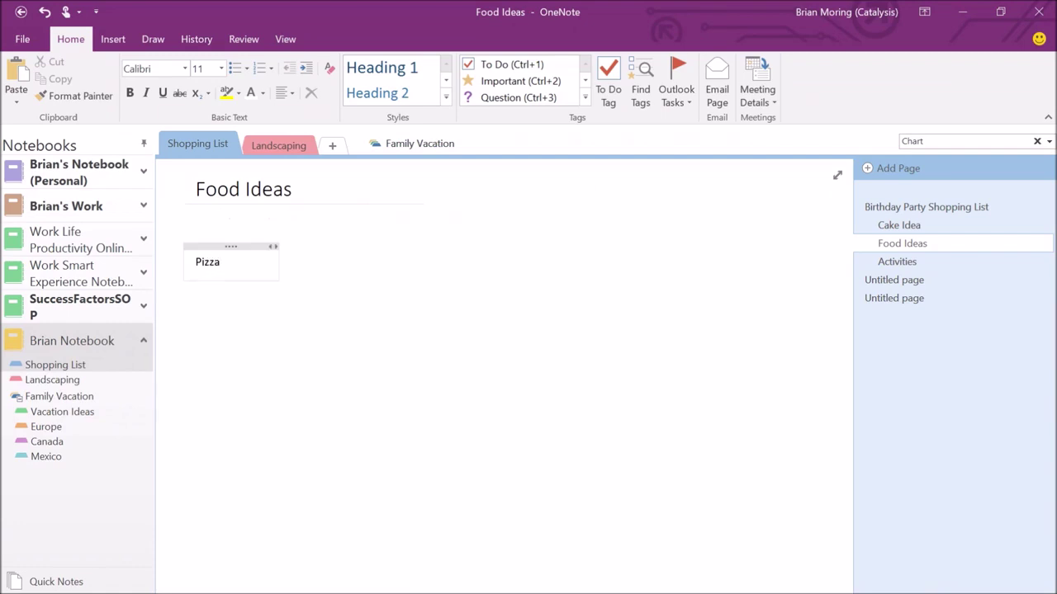
{"action": "key", "text": "Return"}
{"action": "type", "text": "Popsicles"}
{"action": "key", "text": "Return"}
{"action": "type", "text": "So"}
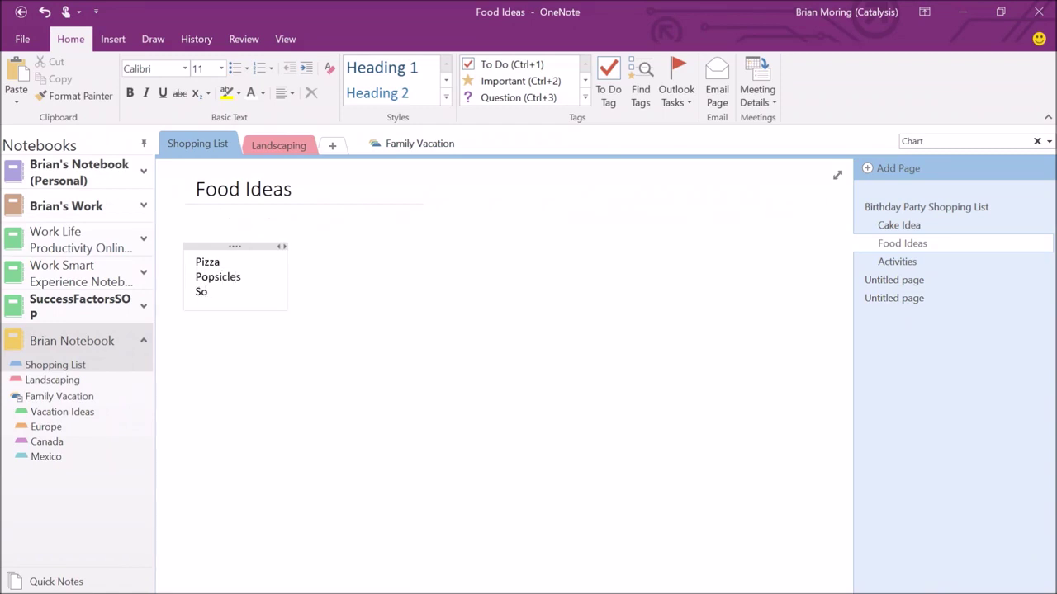
{"action": "type", "text": "da"}
{"action": "key", "text": "Return"}
Select the Pizza, Popsicles and Soda lines and expand the full Tags gallery.
{"action": "left_click_drag", "start_coordinate": [197, 262], "coordinate": [221, 294]}
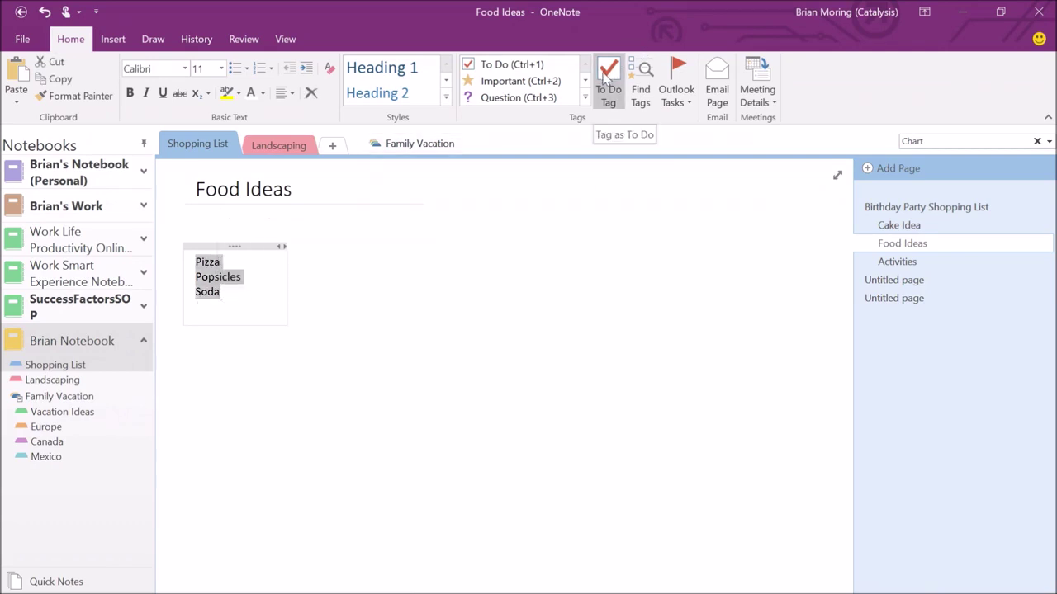
{"action": "left_click", "coordinate": [248, 300]}
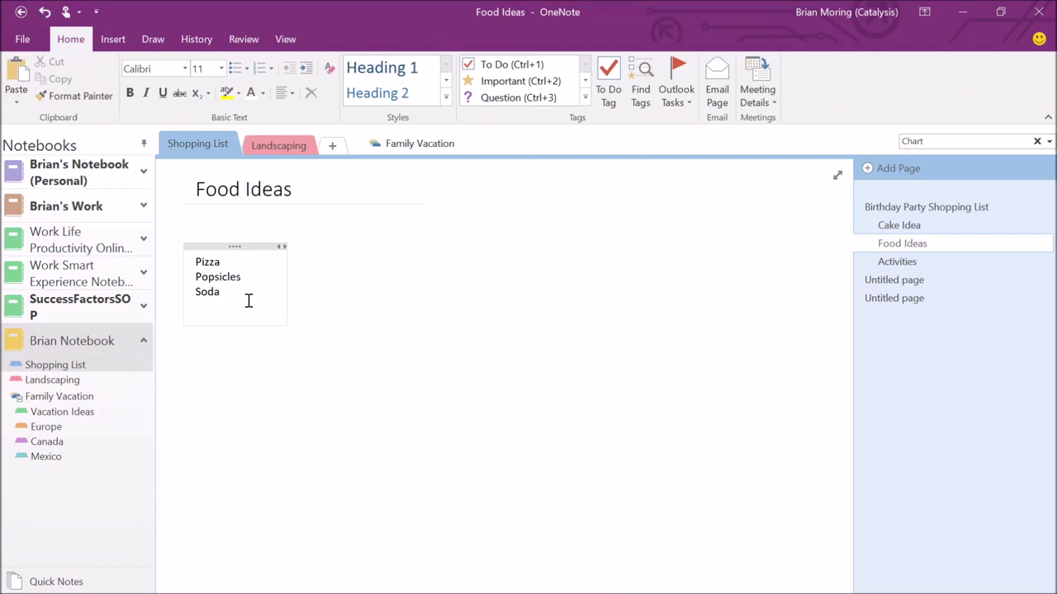
{"action": "left_click_drag", "start_coordinate": [196, 262], "coordinate": [204, 300]}
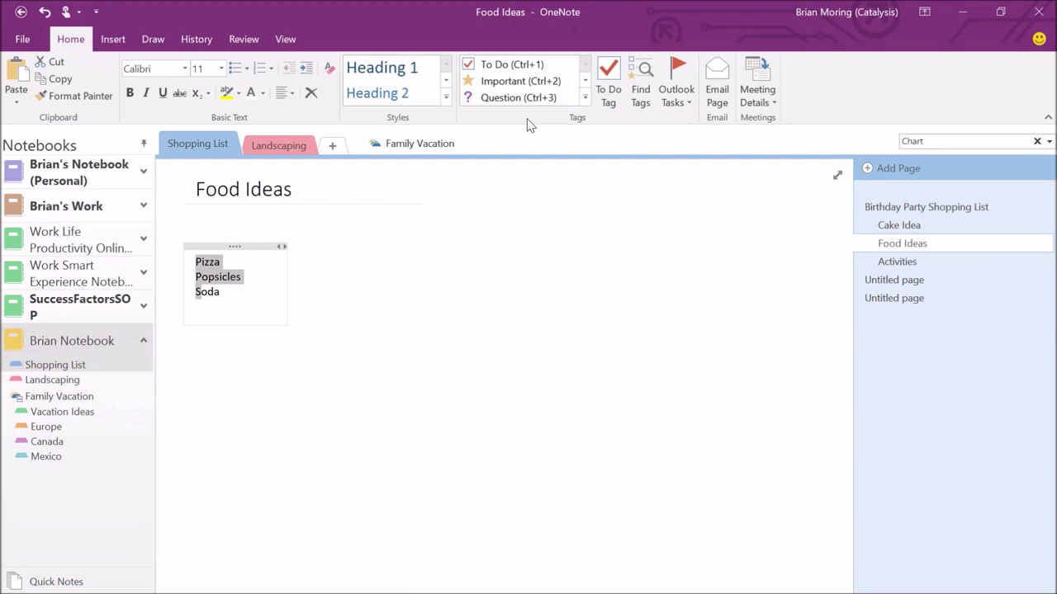
{"action": "left_click", "coordinate": [585, 98]}
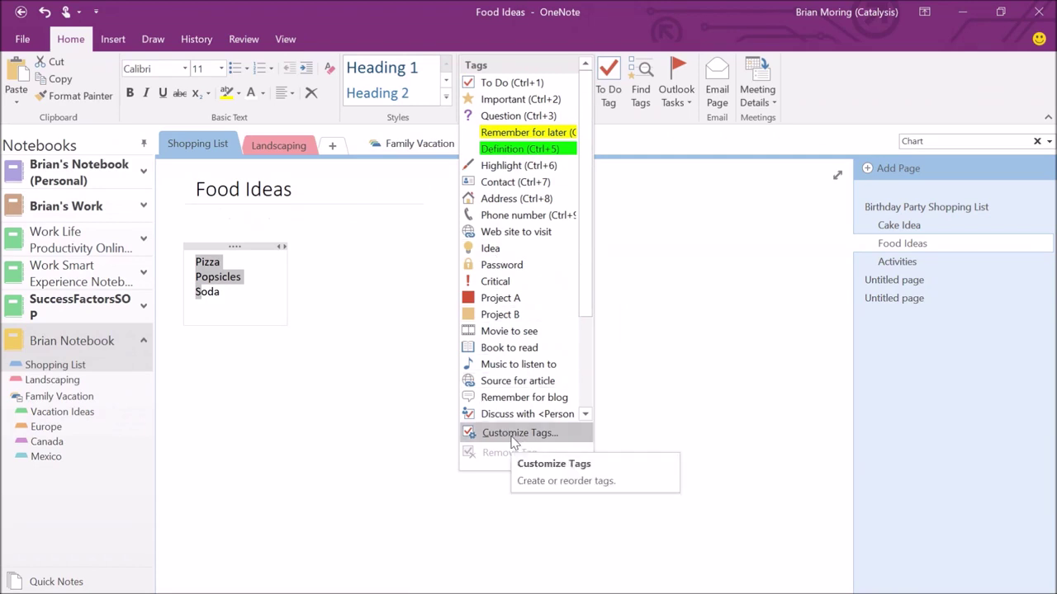
Start a new custom tag from the Tags gallery's Customize Tags dialog.
{"action": "left_click", "coordinate": [514, 435]}
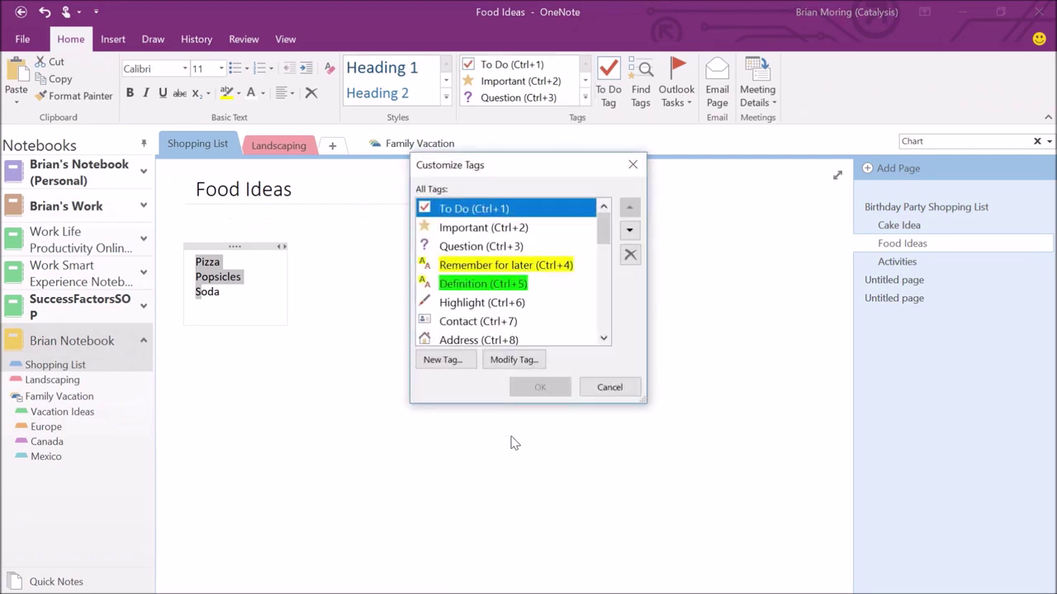
{"action": "left_click", "coordinate": [443, 360]}
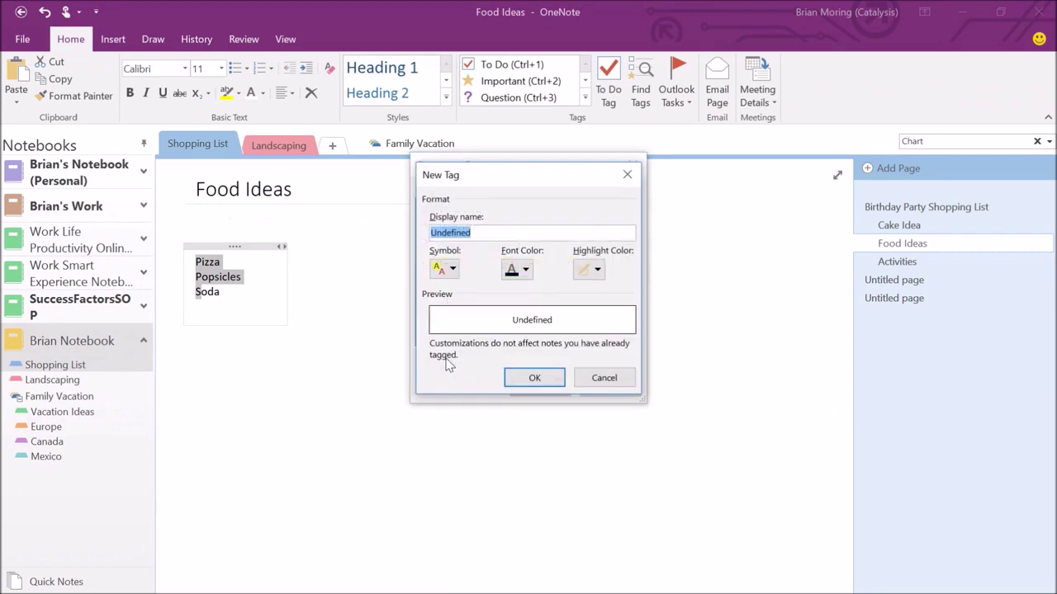
Create a tag named with a leading #, a Blue Star Check Box symbol and green highlight.
{"action": "type", "text": "Br"}
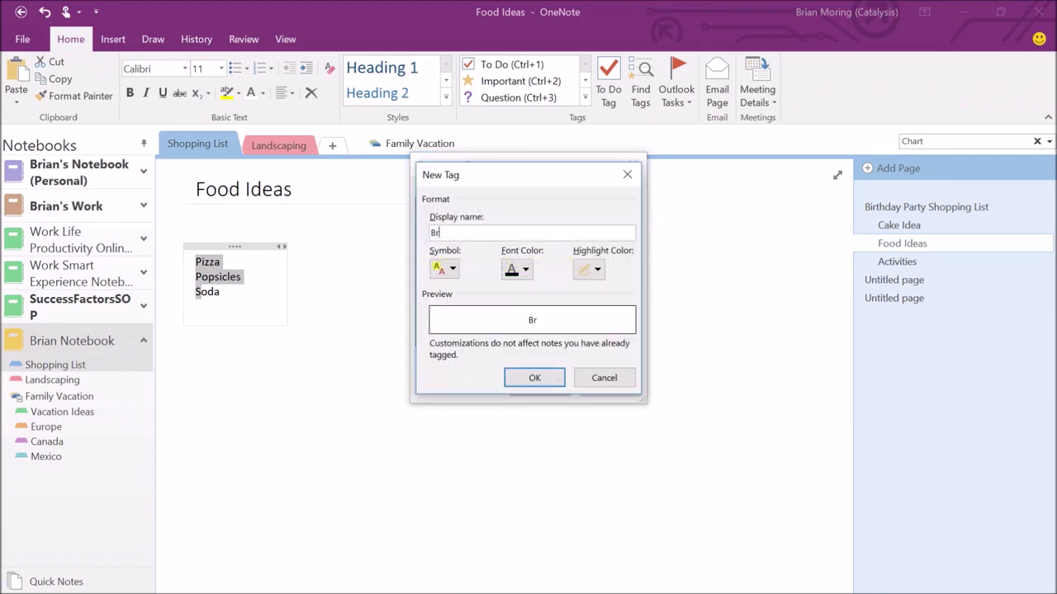
{"action": "type", "text": "ian Action"}
{"action": "type", "text": "#"}
{"action": "left_click", "coordinate": [498, 233]}
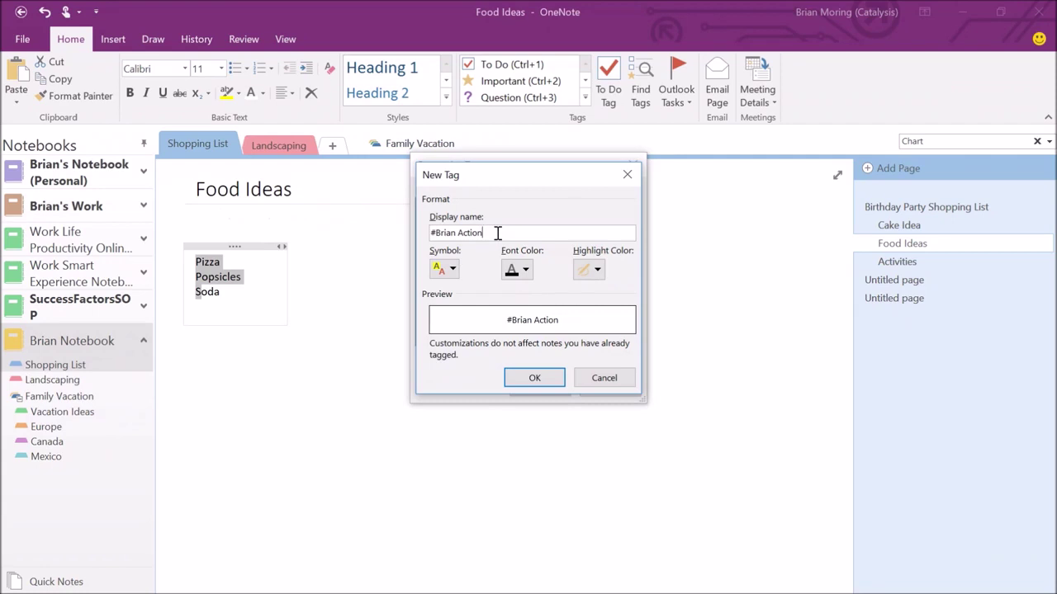
{"action": "left_click", "coordinate": [453, 270]}
{"action": "left_click", "coordinate": [454, 270]}
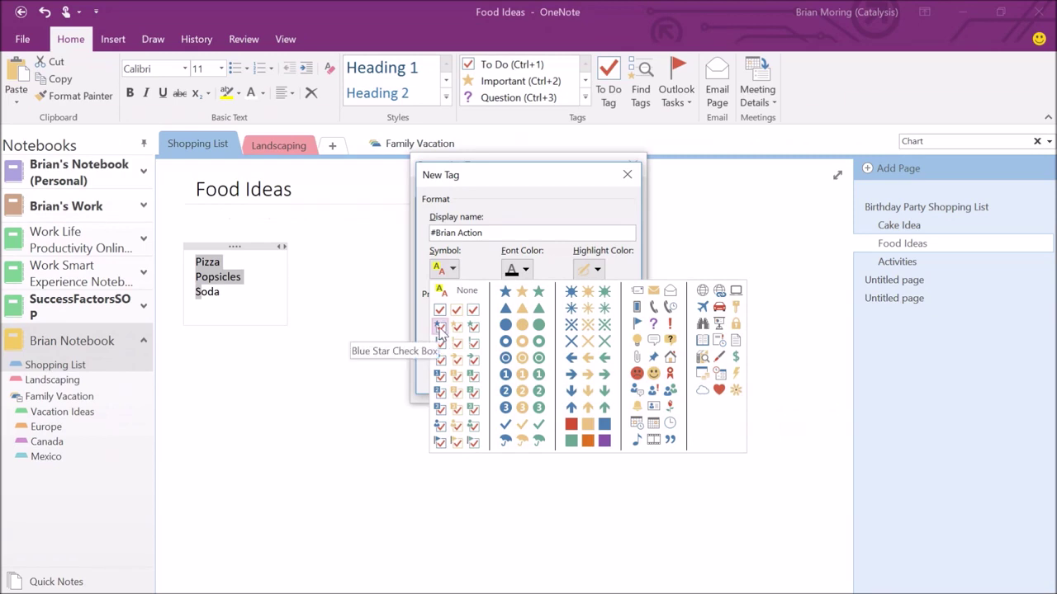
{"action": "left_click", "coordinate": [440, 328]}
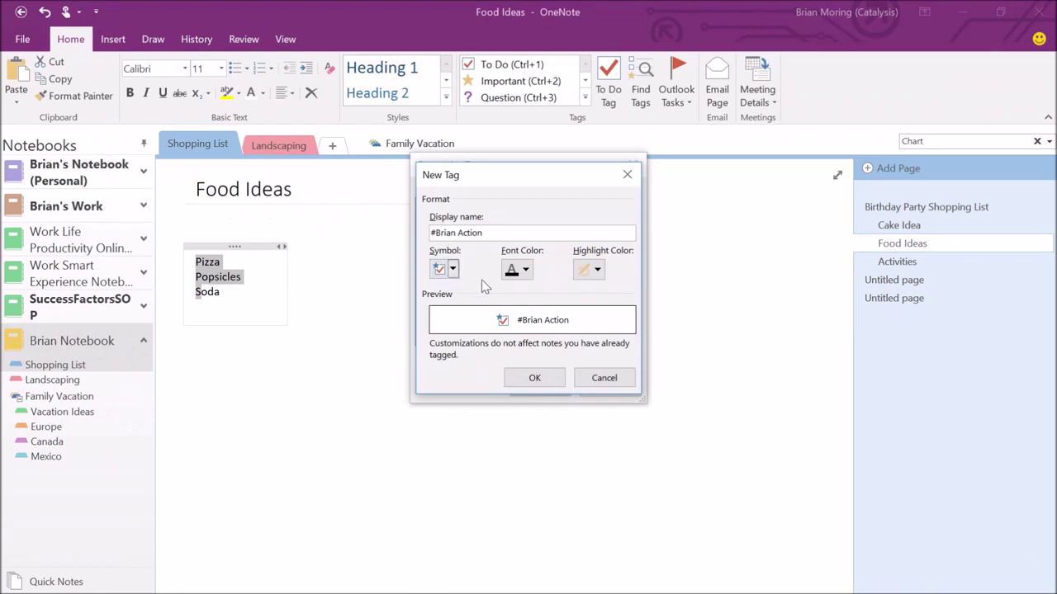
{"action": "left_click", "coordinate": [597, 270]}
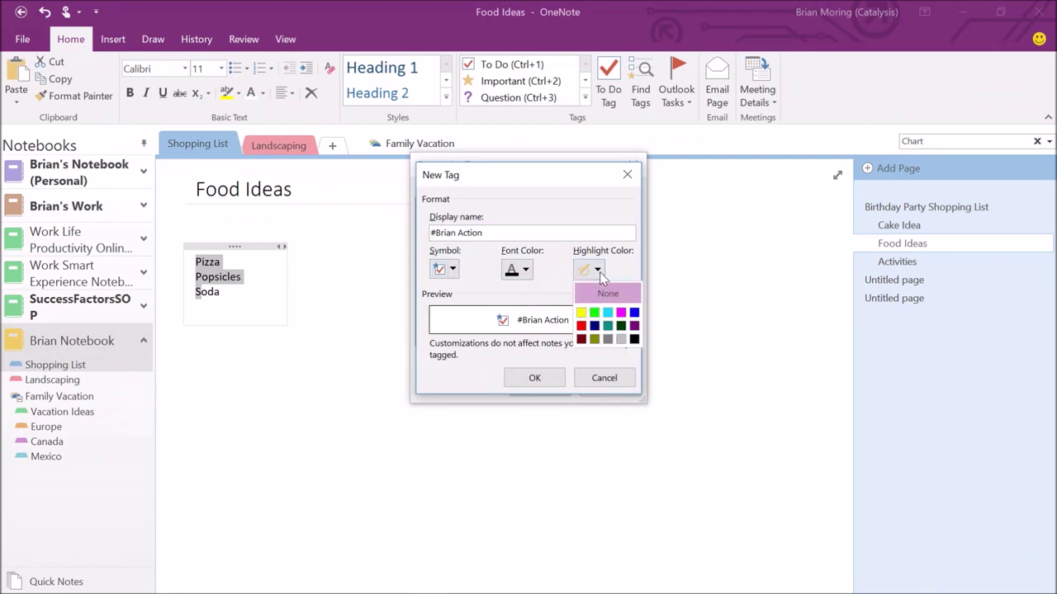
{"action": "left_click", "coordinate": [593, 316]}
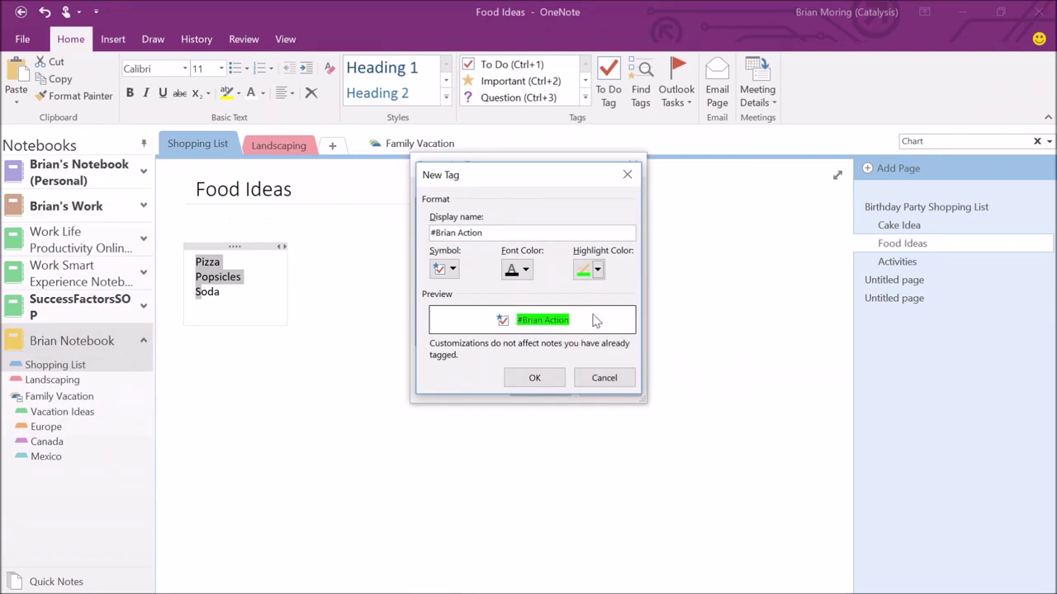
{"action": "left_click", "coordinate": [535, 379]}
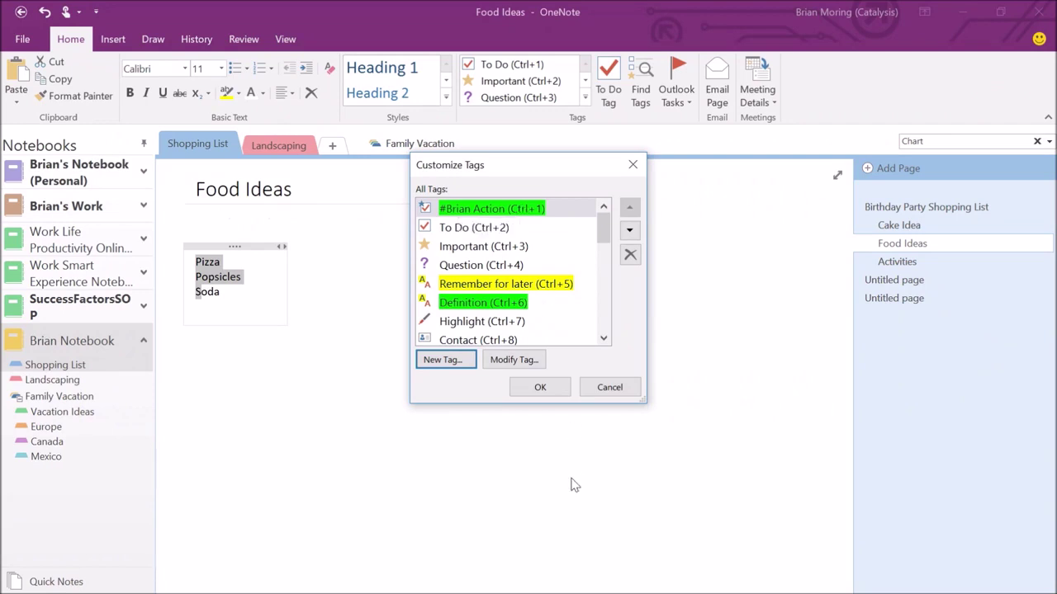
Close Customize Tags, then tag Pizza, Popsicles and Soda with the custom tag via Ctrl+1.
{"action": "left_click", "coordinate": [538, 390]}
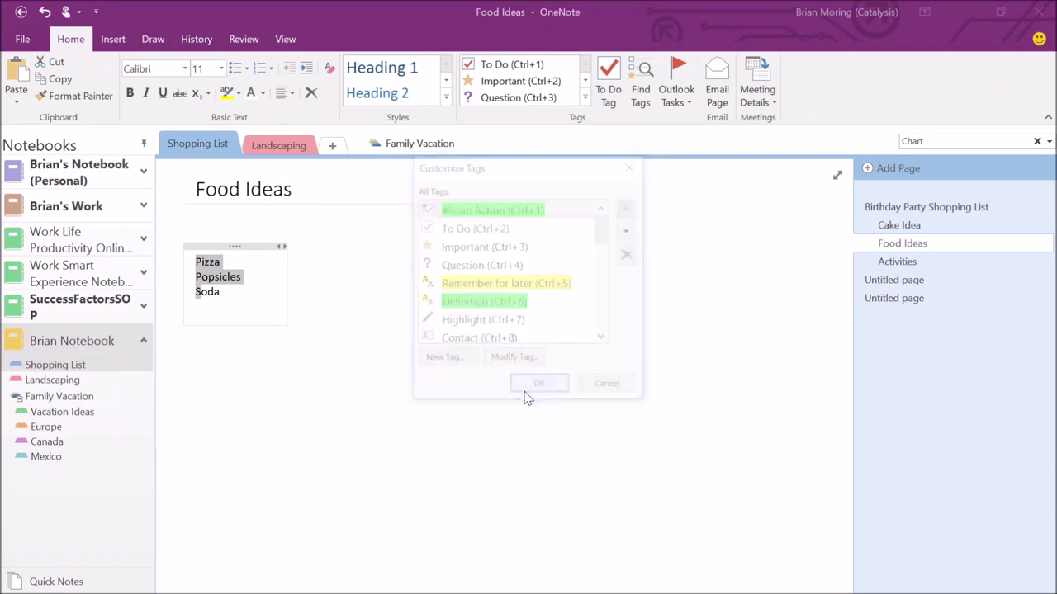
{"action": "left_click", "coordinate": [245, 281]}
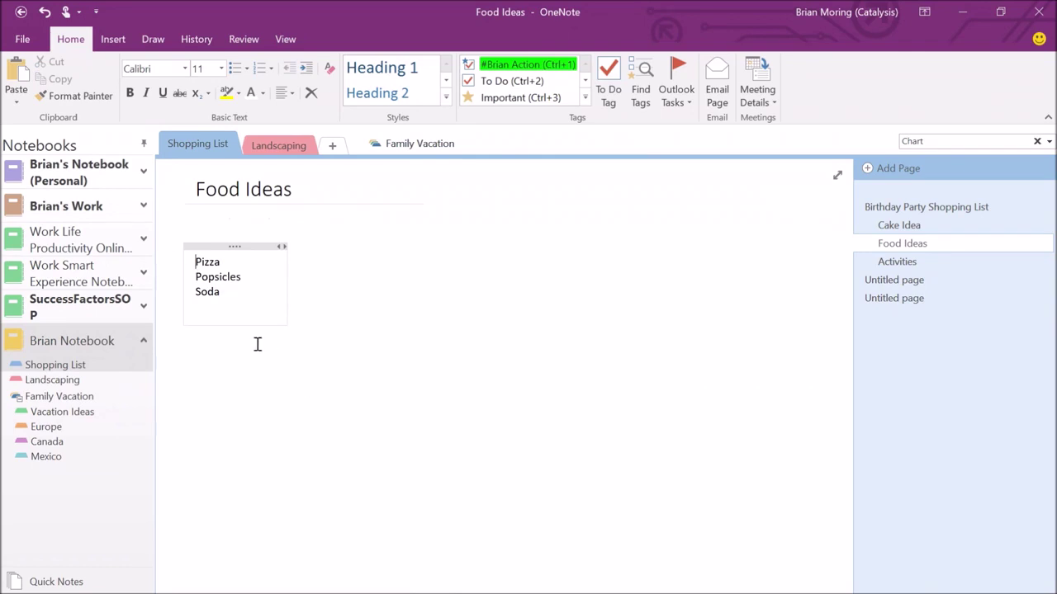
{"action": "key", "text": "ctrl+1"}
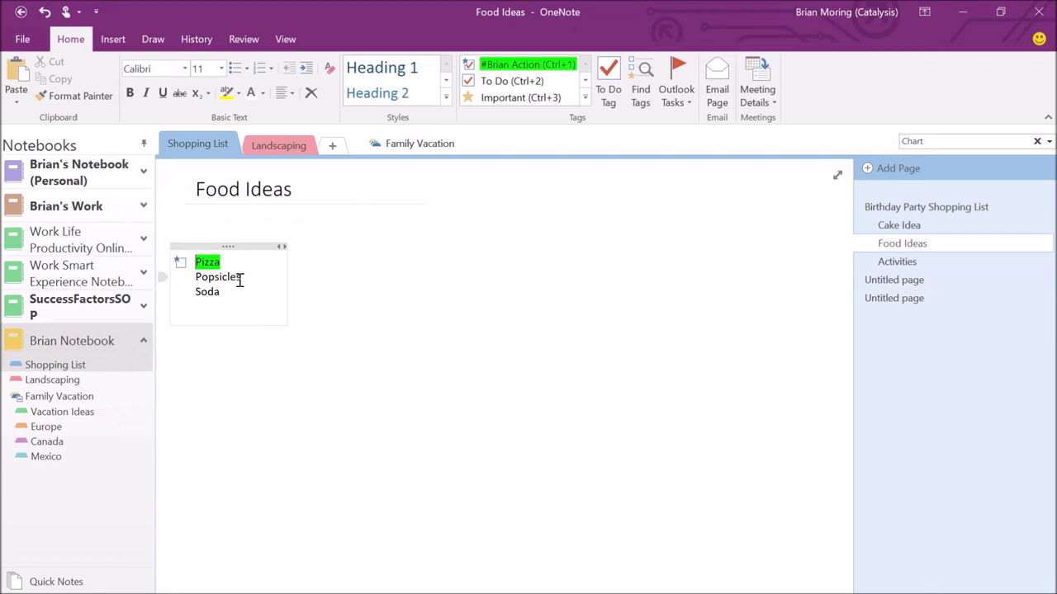
{"action": "left_click", "coordinate": [239, 279]}
{"action": "key", "text": "ctrl+1"}
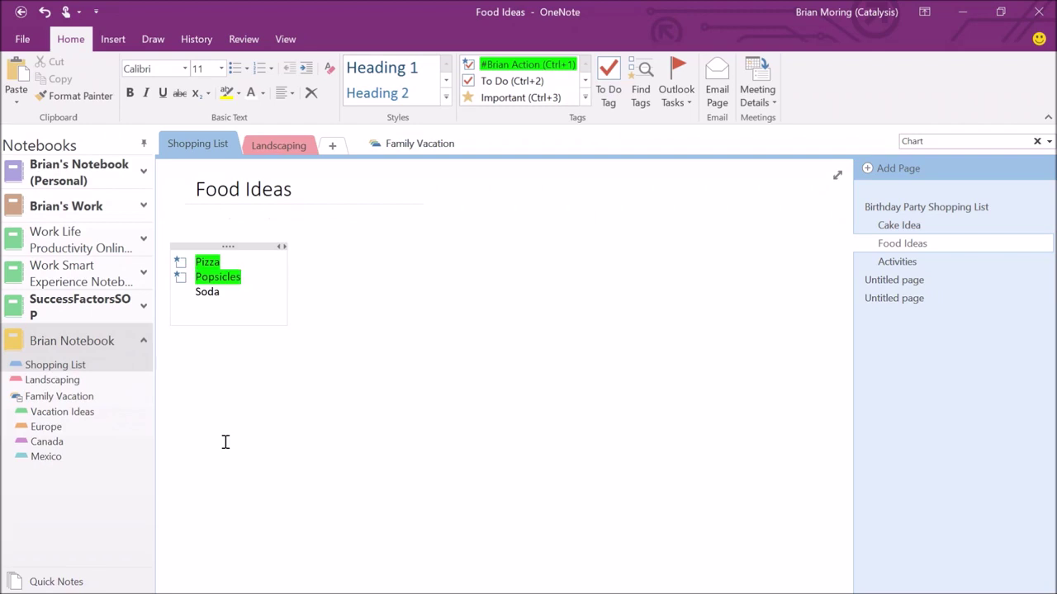
{"action": "left_click", "coordinate": [220, 294]}
{"action": "key", "text": "ctrl+1"}
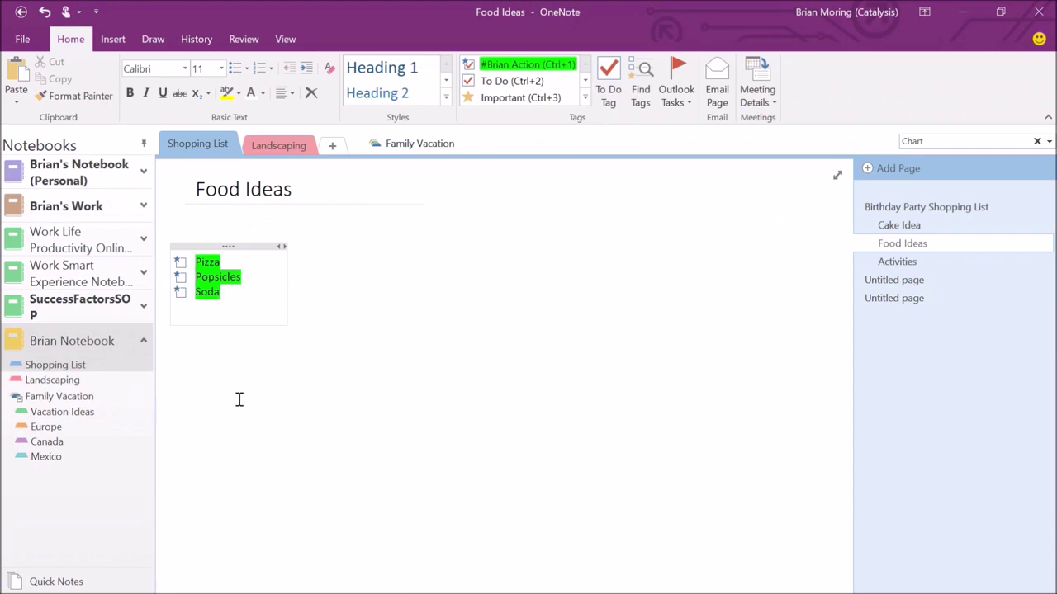
{"action": "left_click", "coordinate": [885, 228]}
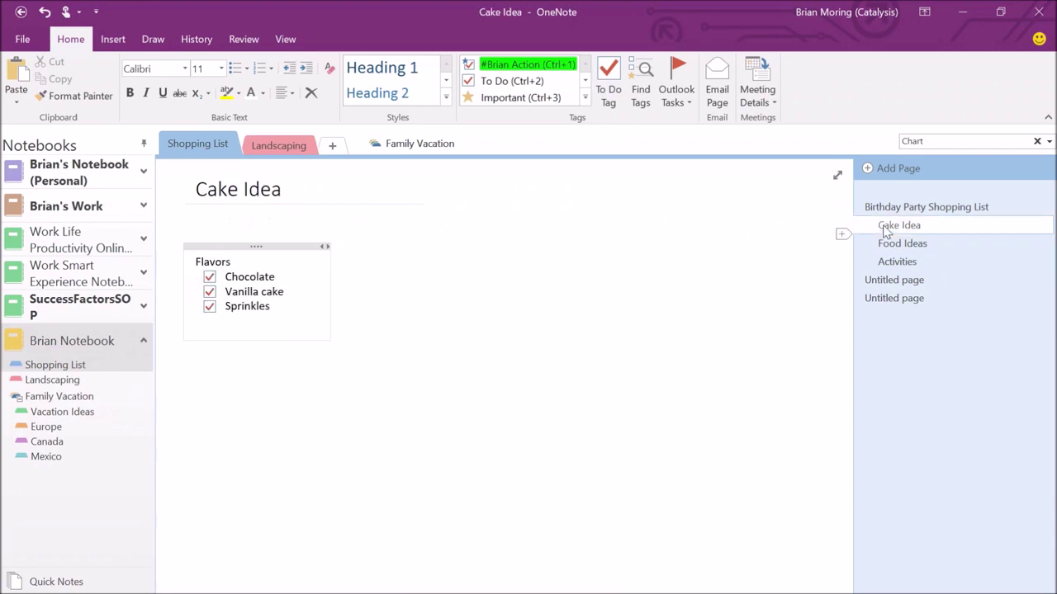
Tag the Chocolate, Vanilla cake and Sprinkles lines with Ctrl+1, then open Activities.
{"action": "left_click_drag", "start_coordinate": [219, 278], "coordinate": [230, 307]}
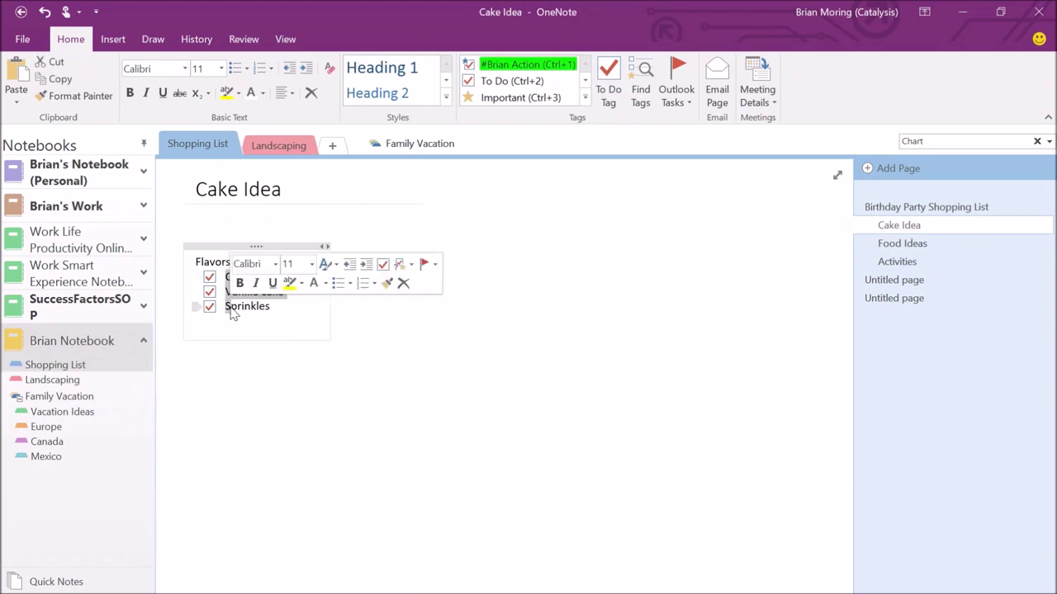
{"action": "key", "text": "ctrl+1"}
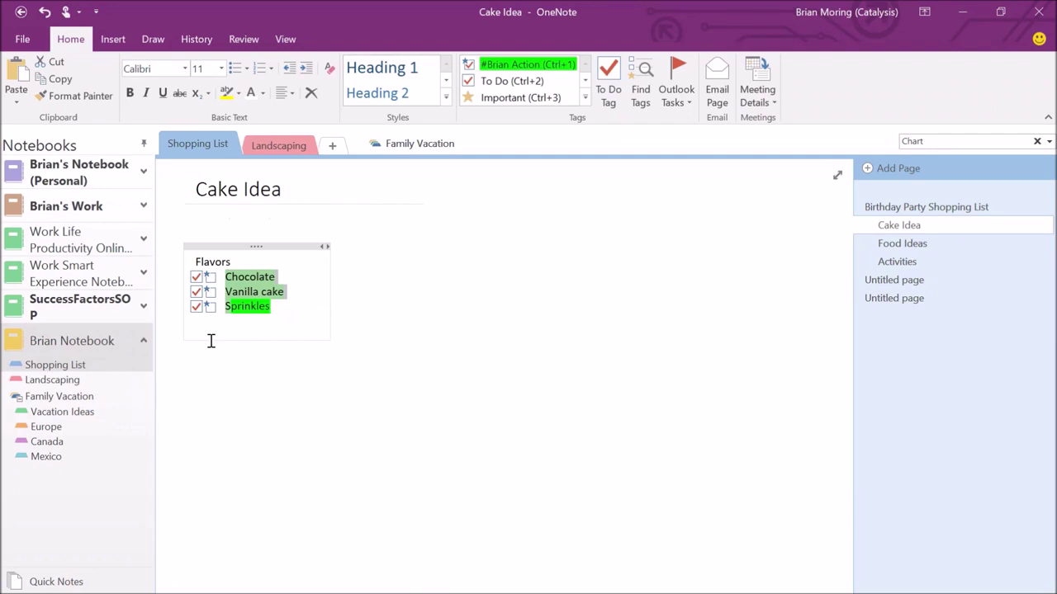
{"action": "left_click", "coordinate": [892, 262]}
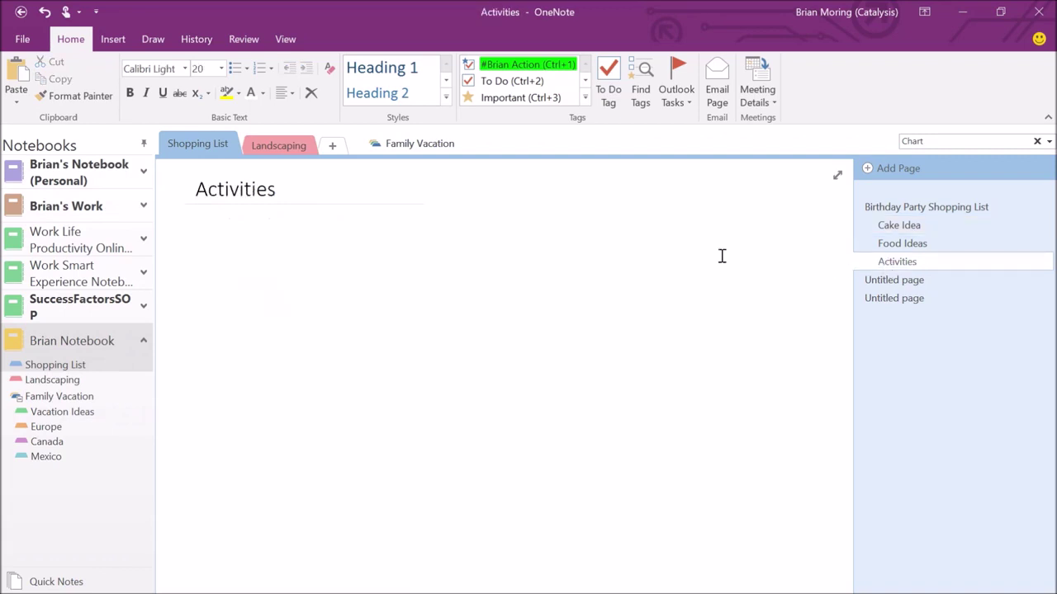
Type a 'Games' note on the Activities page and tag it with Ctrl+1.
{"action": "left_click", "coordinate": [235, 260]}
{"action": "type", "text": "Games"}
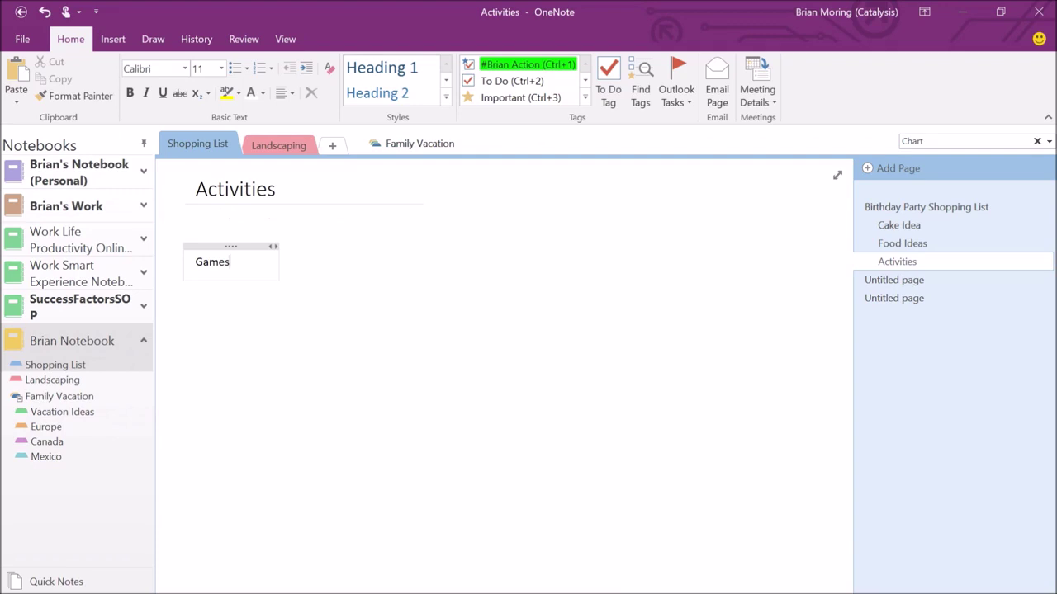
{"action": "key", "text": "ctrl+1"}
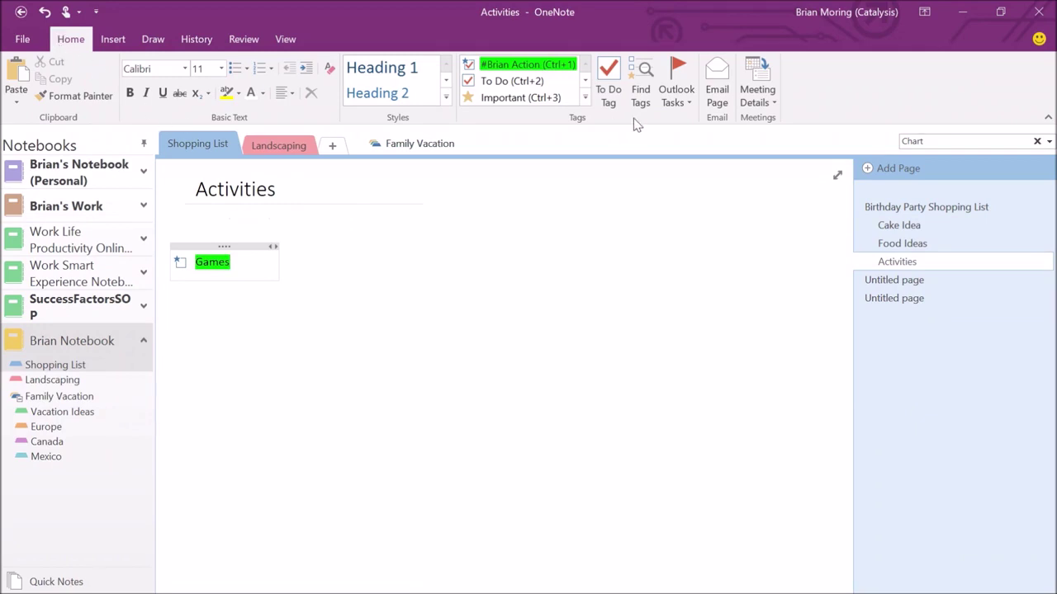
{"action": "left_click", "coordinate": [646, 75]}
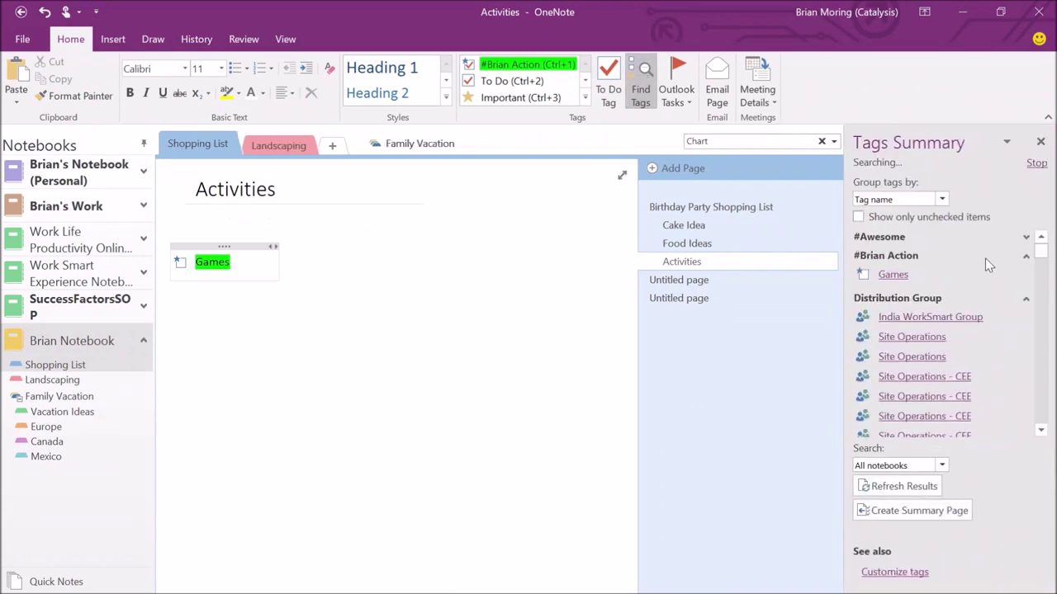
{"action": "left_click", "coordinate": [1026, 418]}
{"action": "left_click", "coordinate": [1027, 420]}
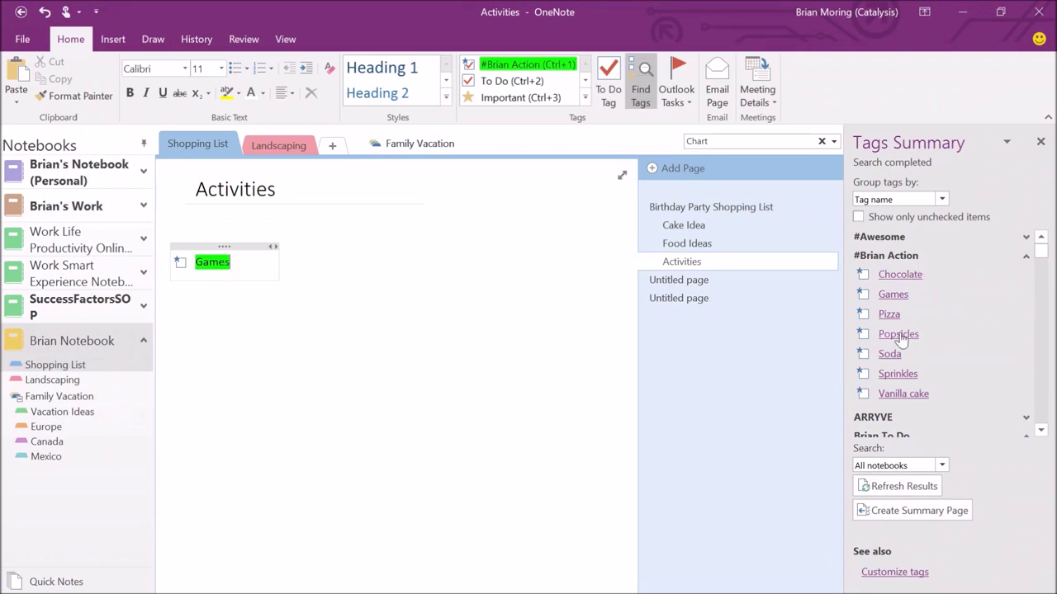
{"action": "left_click", "coordinate": [902, 278]}
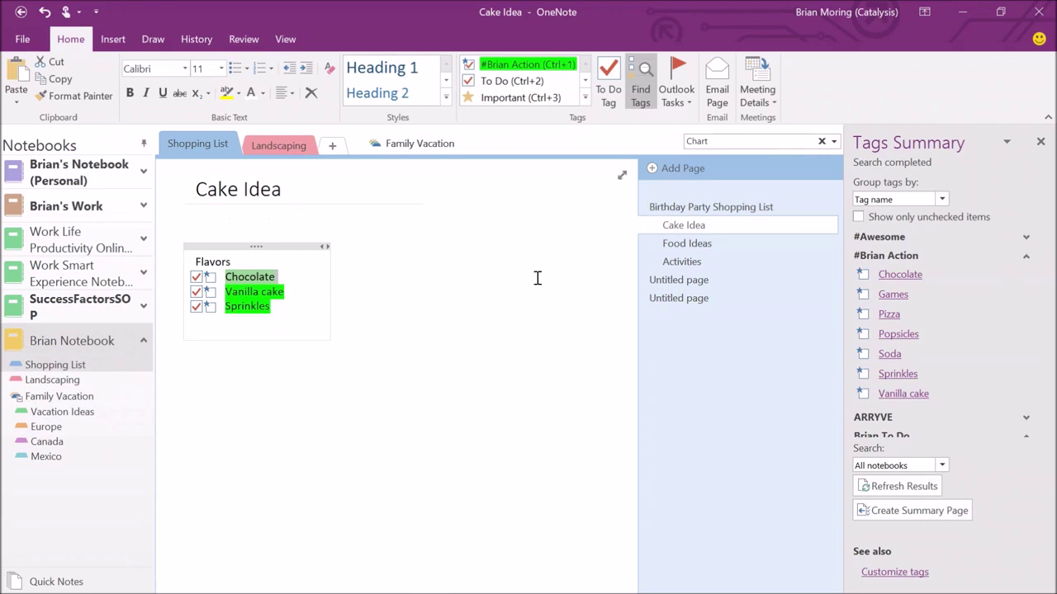
{"action": "mouse_move", "coordinate": [900, 283]}
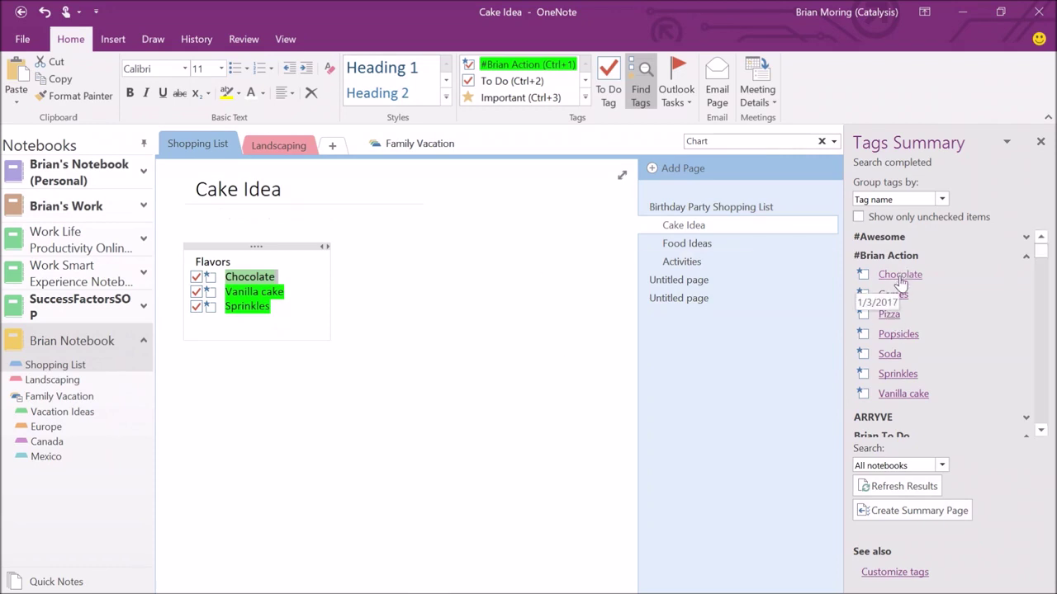
{"action": "mouse_move", "coordinate": [888, 357]}
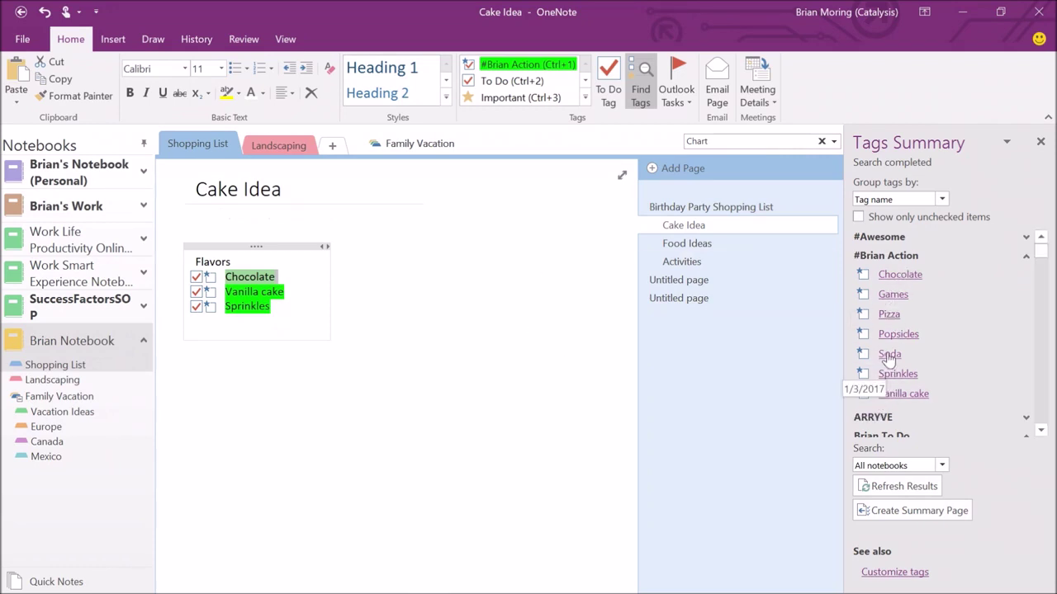
{"action": "left_click", "coordinate": [895, 335]}
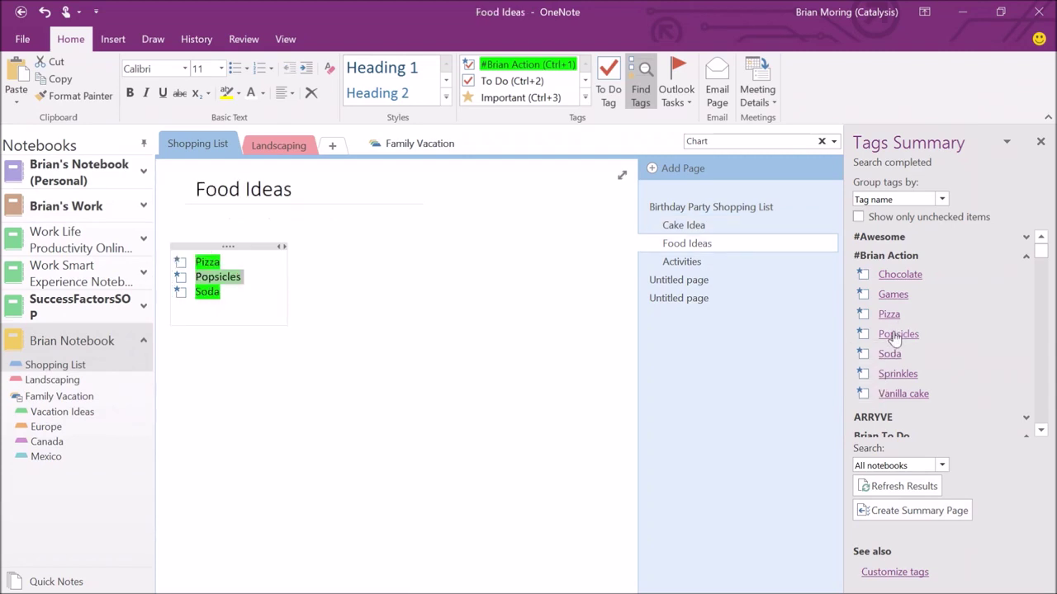
{"action": "left_click", "coordinate": [893, 296]}
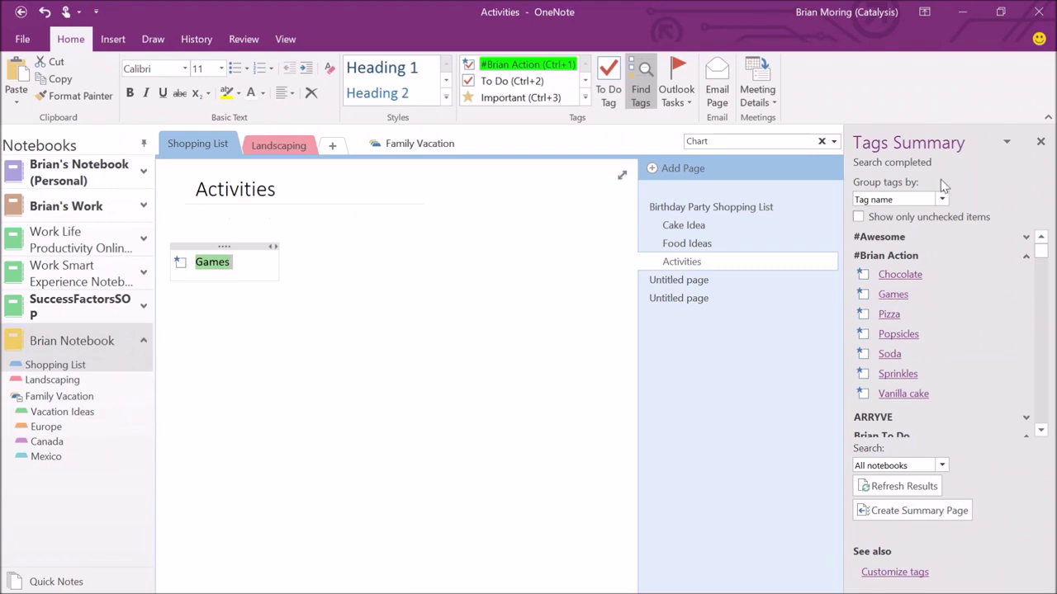
{"action": "left_click", "coordinate": [1041, 142]}
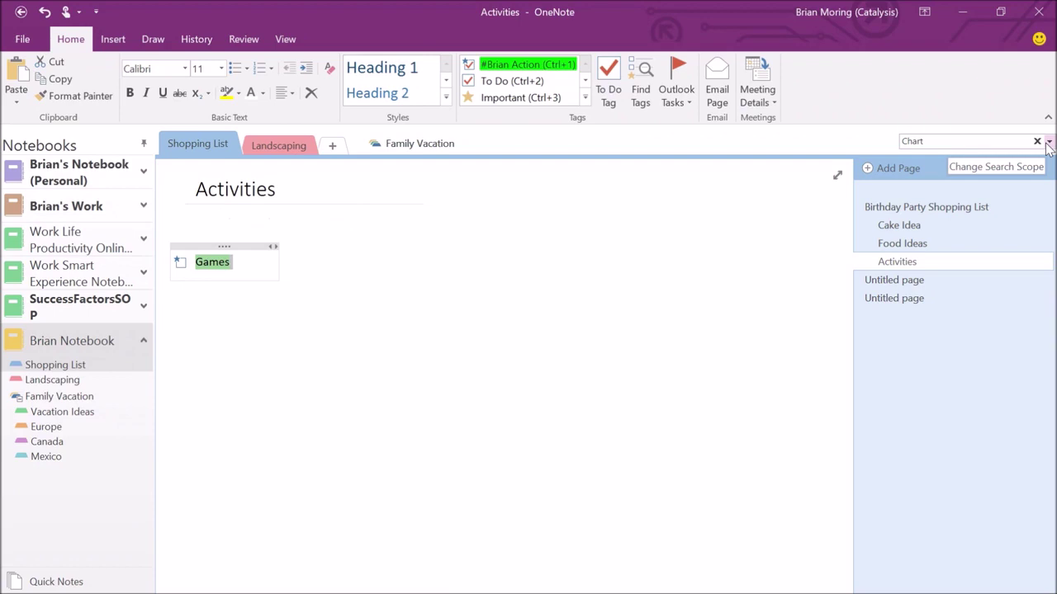
{"action": "left_click", "coordinate": [878, 283]}
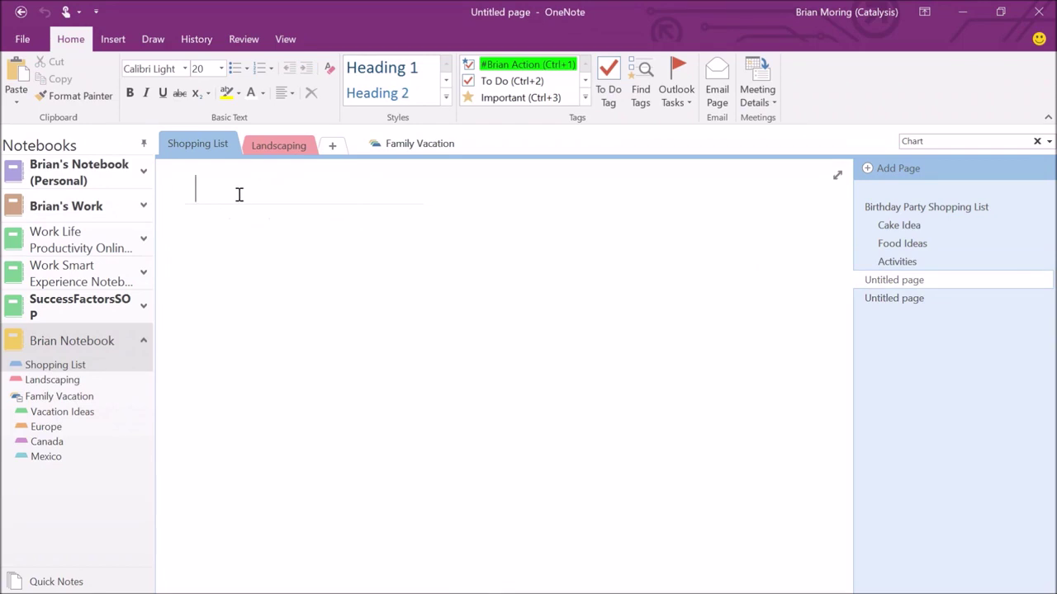
Enter 'Budget' as the first untitled page's title.
{"action": "type", "text": "Budget"}
{"action": "key", "text": "Return"}
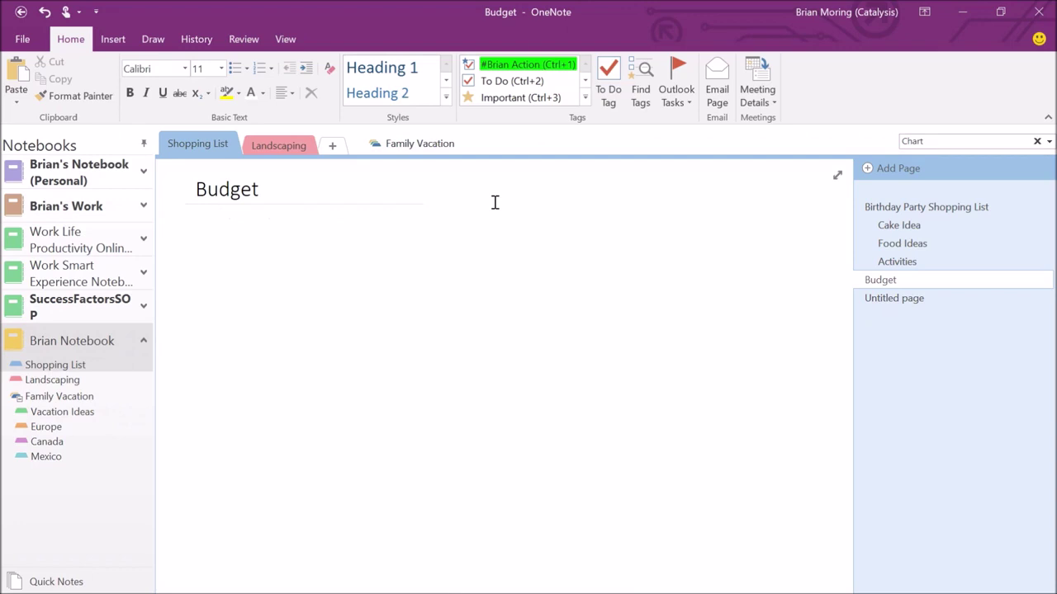
{"action": "left_click", "coordinate": [112, 39]}
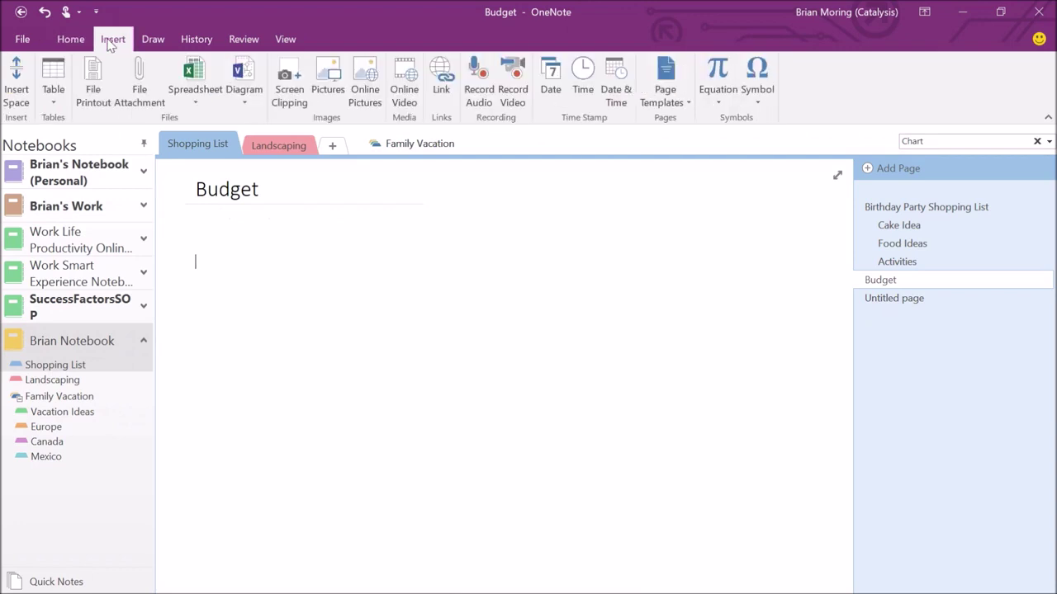
{"action": "left_click", "coordinate": [52, 98]}
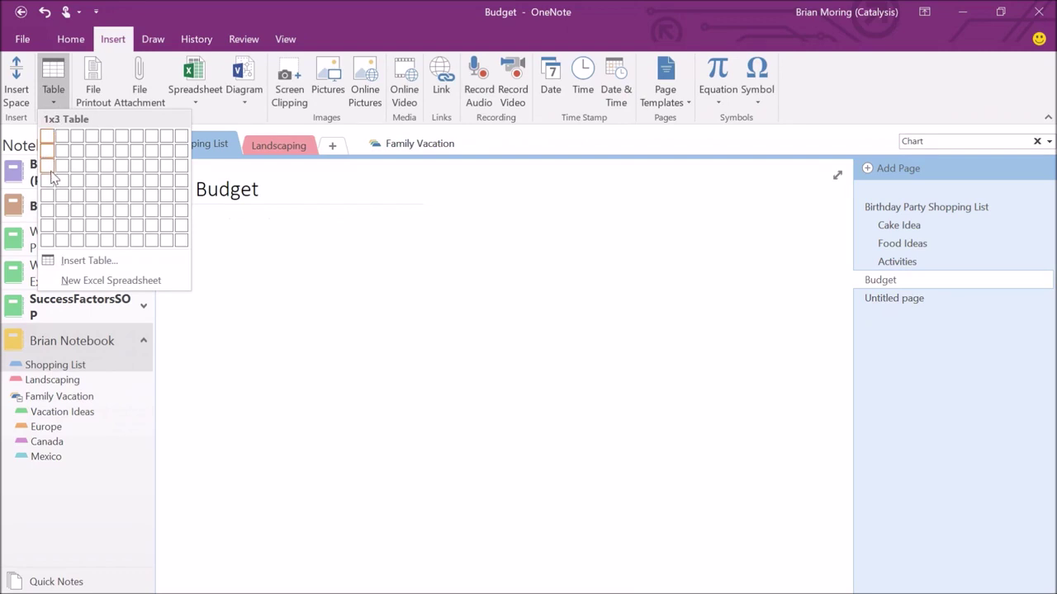
Insert a 5×3 table and fill its first column with Cake, 50 and 35.
{"action": "left_click", "coordinate": [116, 171]}
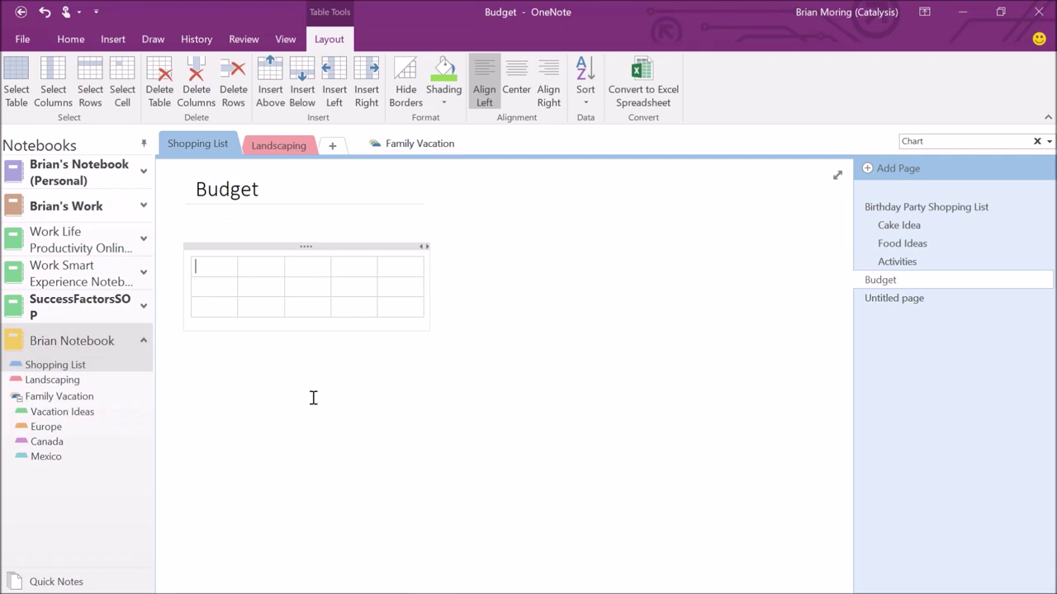
{"action": "type", "text": "Cake"}
{"action": "key", "text": "Down"}
{"action": "type", "text": "50"}
{"action": "key", "text": "Down"}
{"action": "type", "text": "35"}
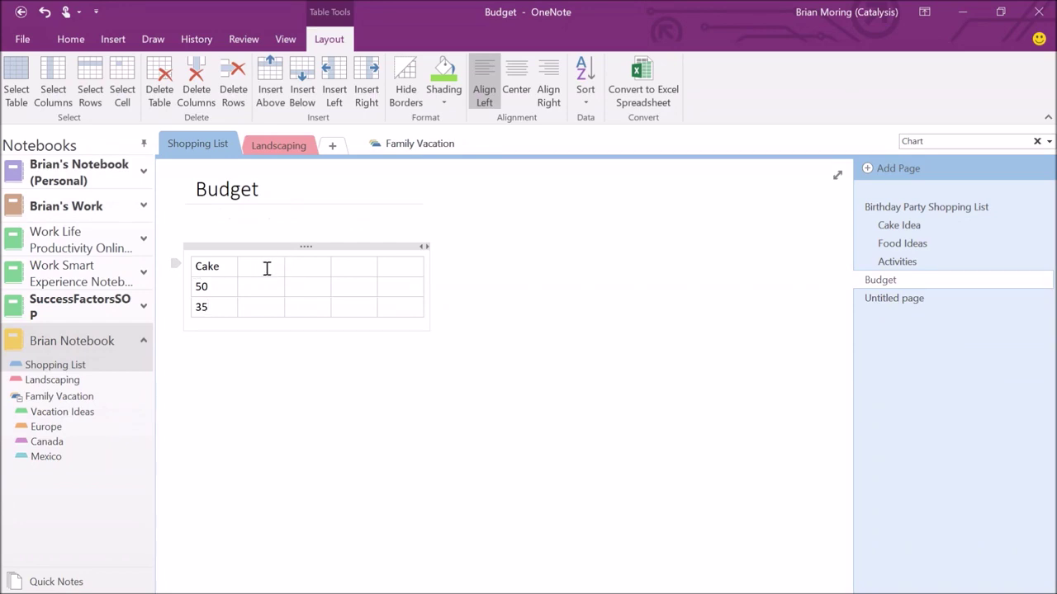
Fill the next columns with Food (100, 125) and Activities (200, 250).
{"action": "type", "text": "Food"}
{"action": "key", "text": "Down"}
{"action": "type", "text": "100"}
{"action": "key", "text": "Down"}
{"action": "key", "text": "Down"}
{"action": "left_click", "coordinate": [265, 307]}
{"action": "type", "text": "125"}
{"action": "left_click", "coordinate": [313, 269]}
{"action": "type", "text": "Activities"}
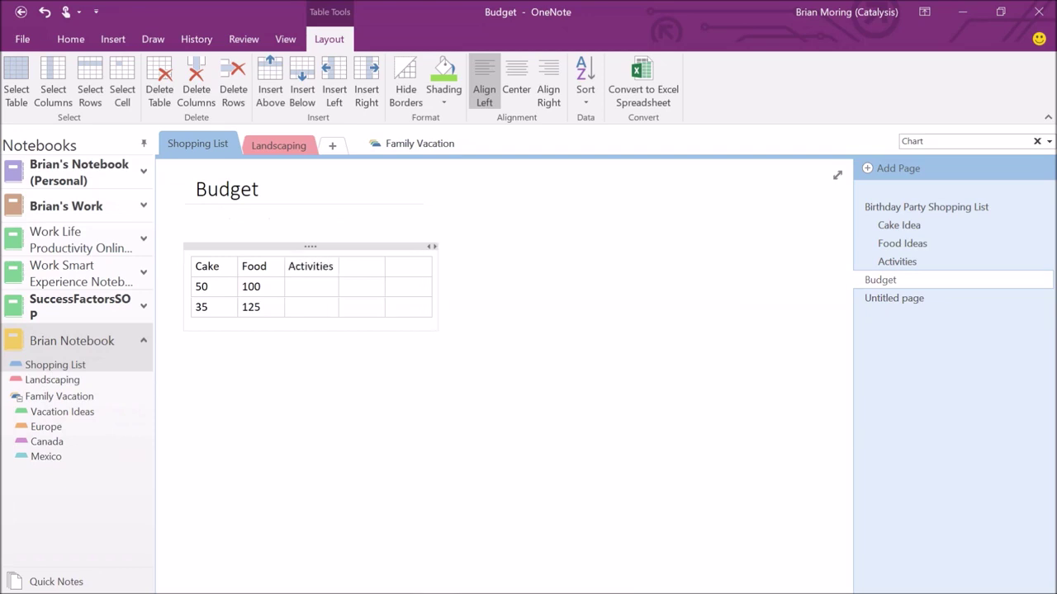
{"action": "left_click", "coordinate": [315, 290]}
{"action": "type", "text": "200"}
{"action": "key", "text": "Down"}
{"action": "type", "text": "250"}
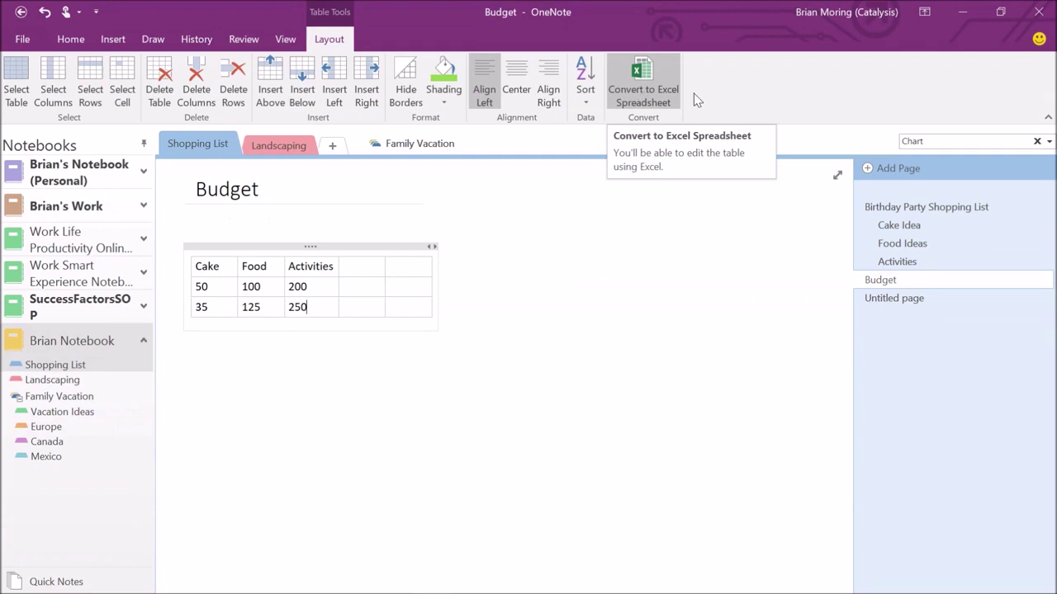
Convert the budget table to an Excel spreadsheet and open it in Excel for editing.
{"action": "left_click", "coordinate": [645, 90]}
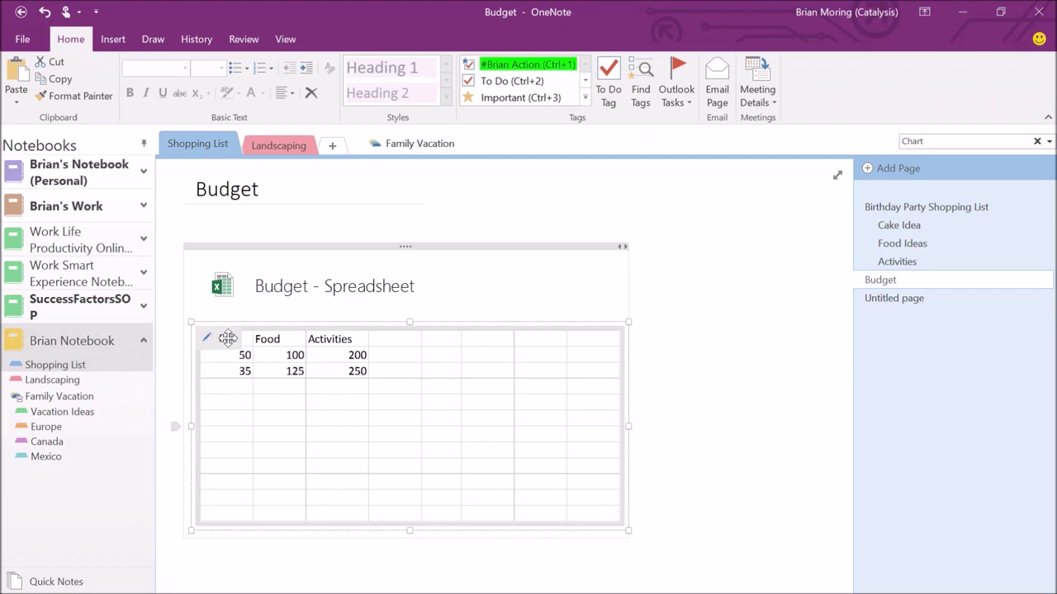
{"action": "left_click", "coordinate": [228, 338]}
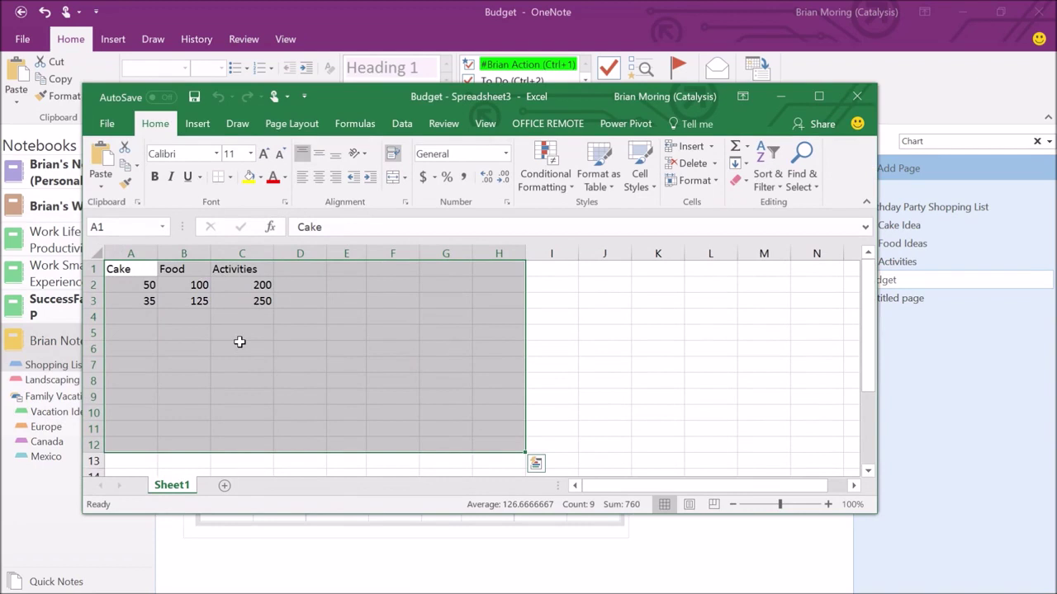
Select A1:C3 and insert the recommended Clustered Column chart.
{"action": "left_click", "coordinate": [135, 268]}
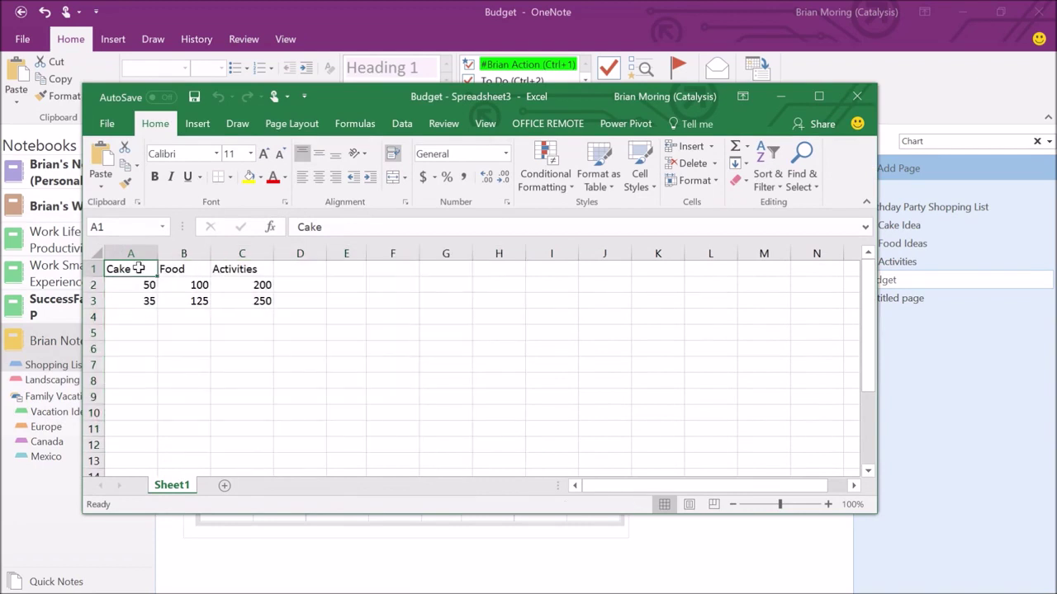
{"action": "left_click_drag", "start_coordinate": [132, 270], "coordinate": [248, 307]}
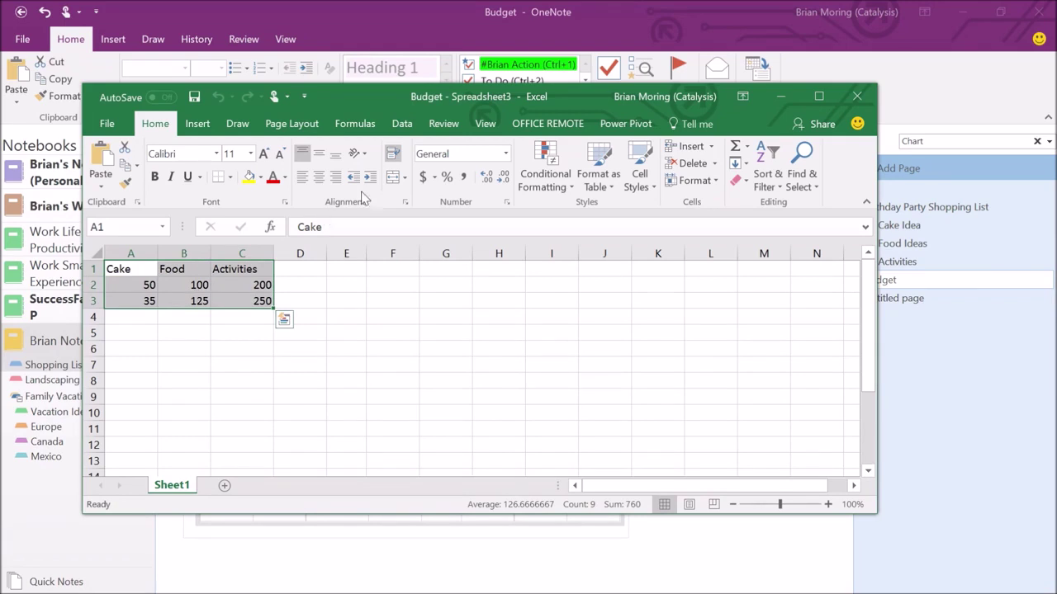
{"action": "left_click", "coordinate": [203, 124]}
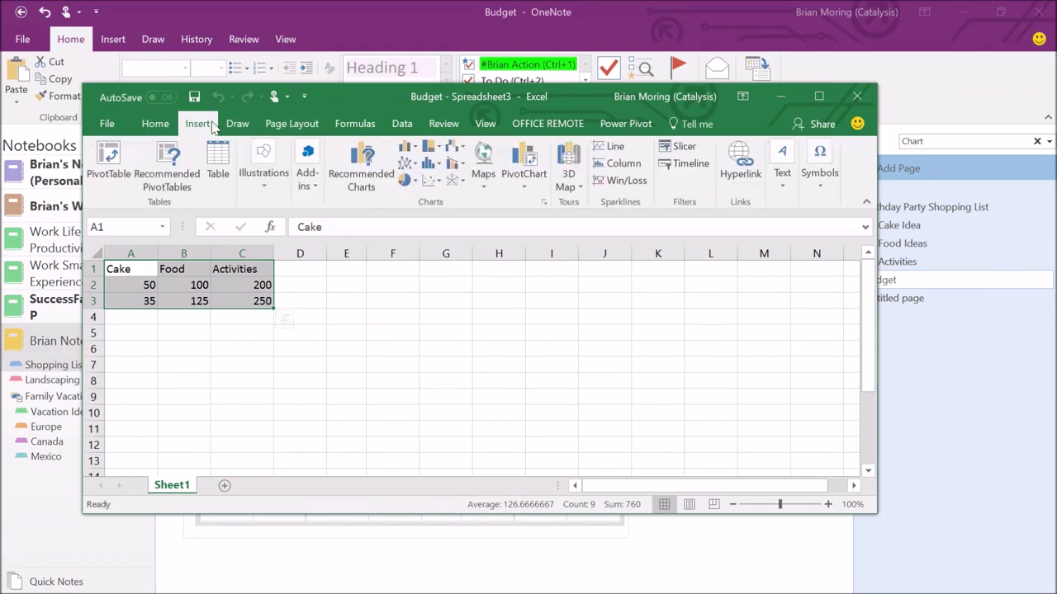
{"action": "left_click", "coordinate": [372, 162]}
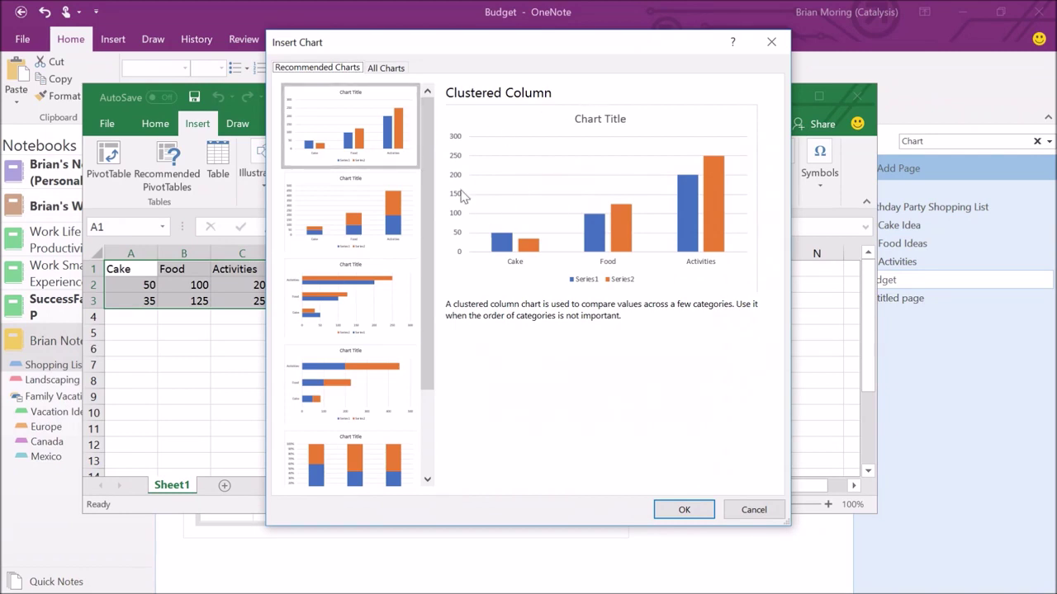
{"action": "left_click", "coordinate": [675, 508]}
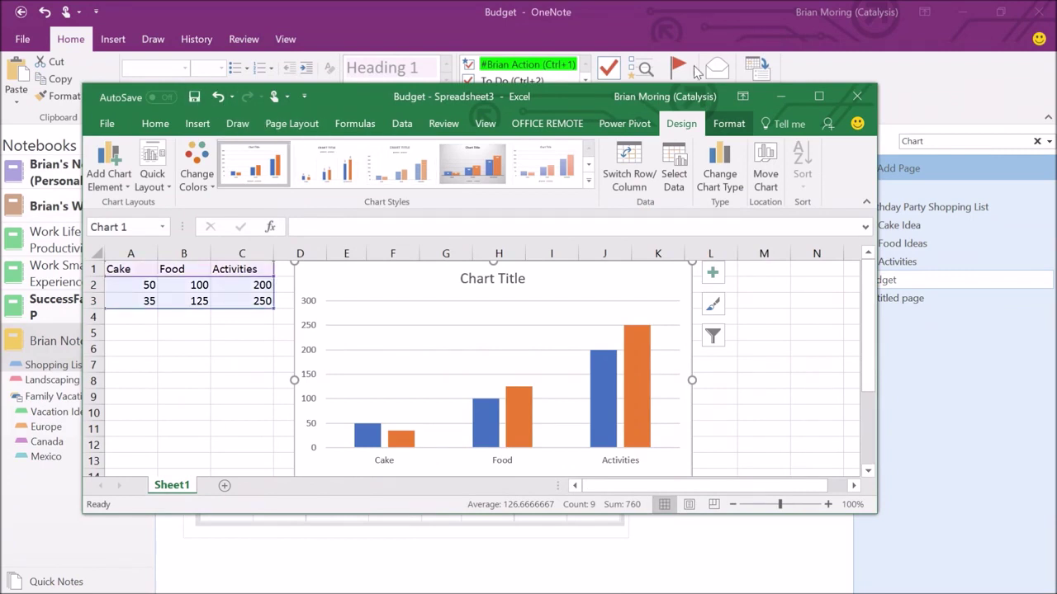
Close Excel and dismiss both missing-file error messages to return to the Budget page.
{"action": "left_click", "coordinate": [856, 98]}
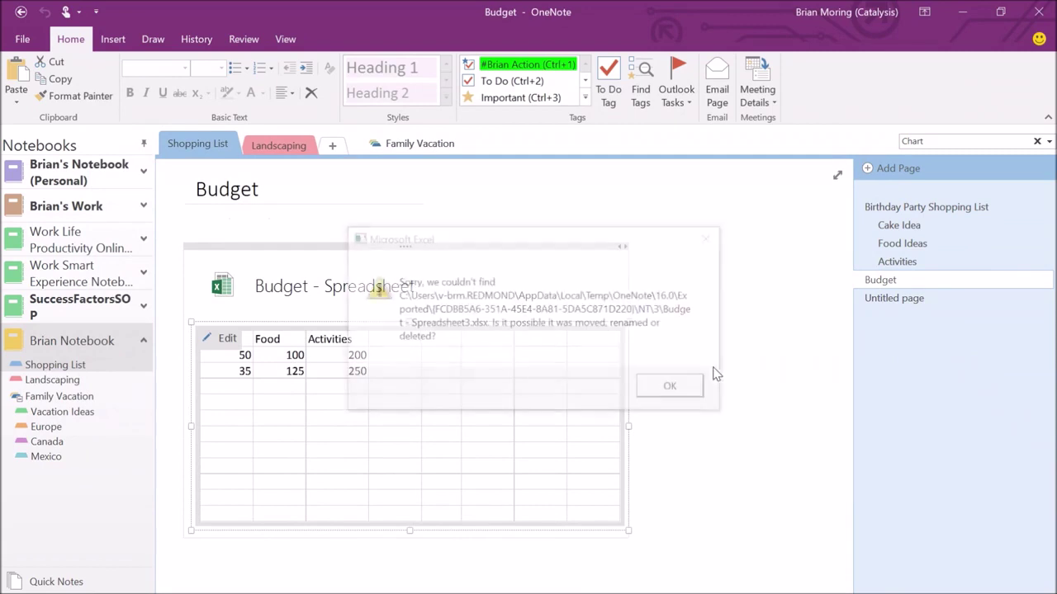
{"action": "left_click", "coordinate": [670, 389]}
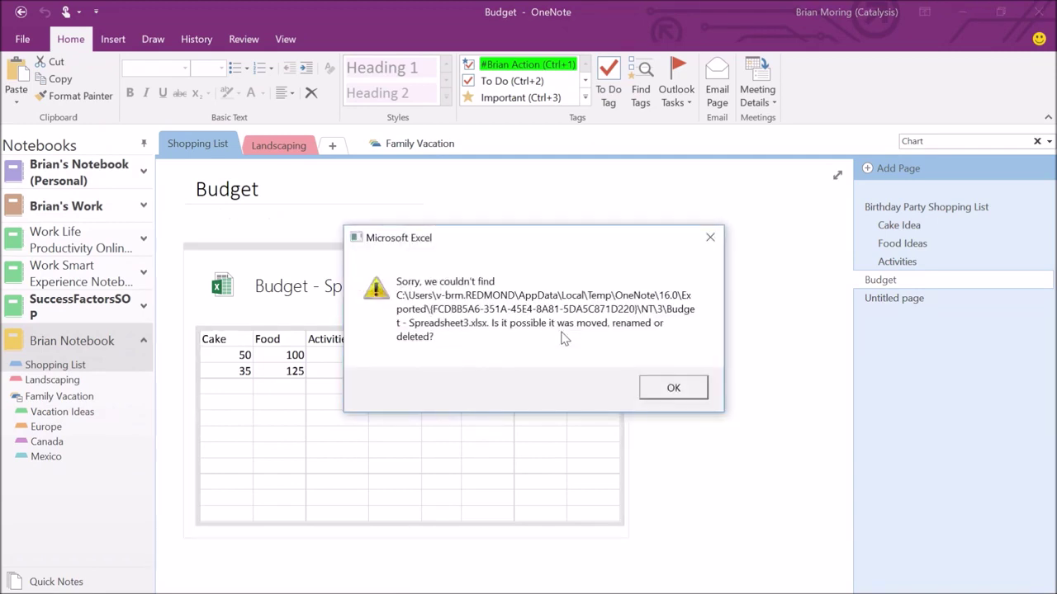
{"action": "left_click", "coordinate": [673, 385]}
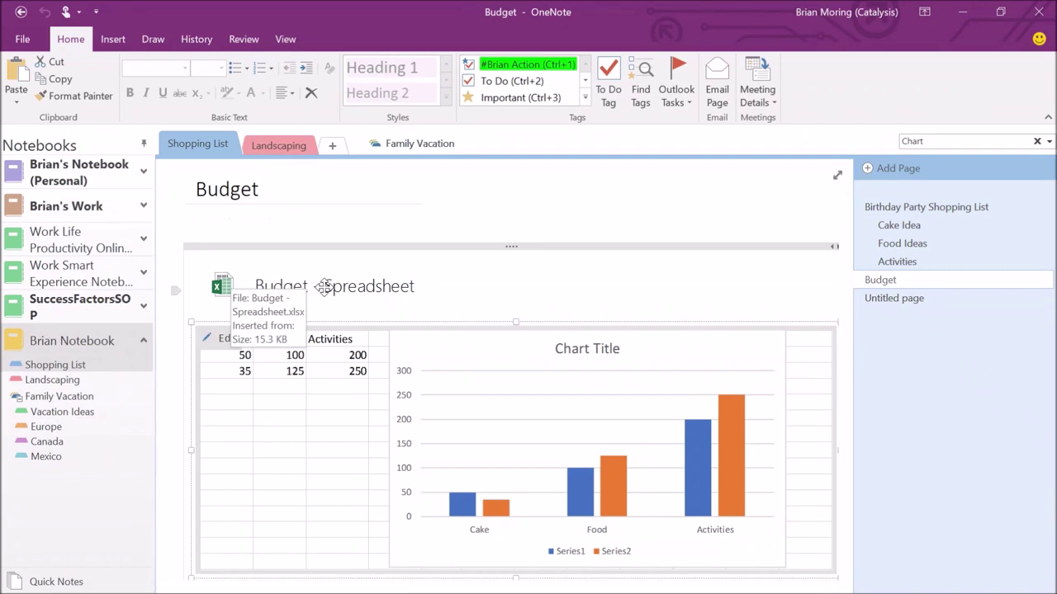
Show only Chart 1 in the embedded Budget spreadsheet, hiding Sheet1, then go to the Untitled page.
{"action": "right_click", "coordinate": [325, 289]}
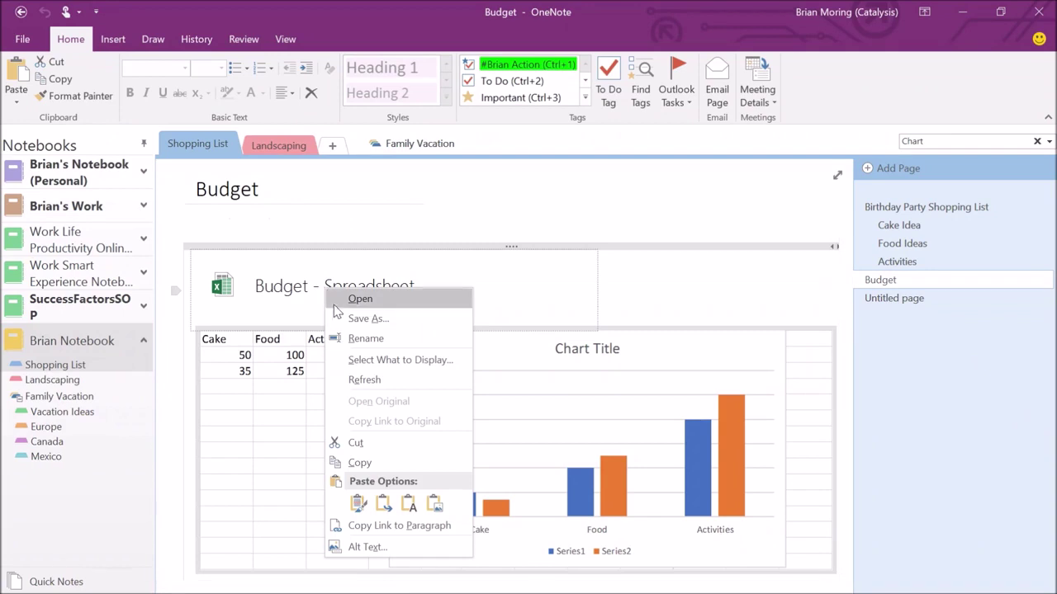
{"action": "left_click", "coordinate": [366, 361]}
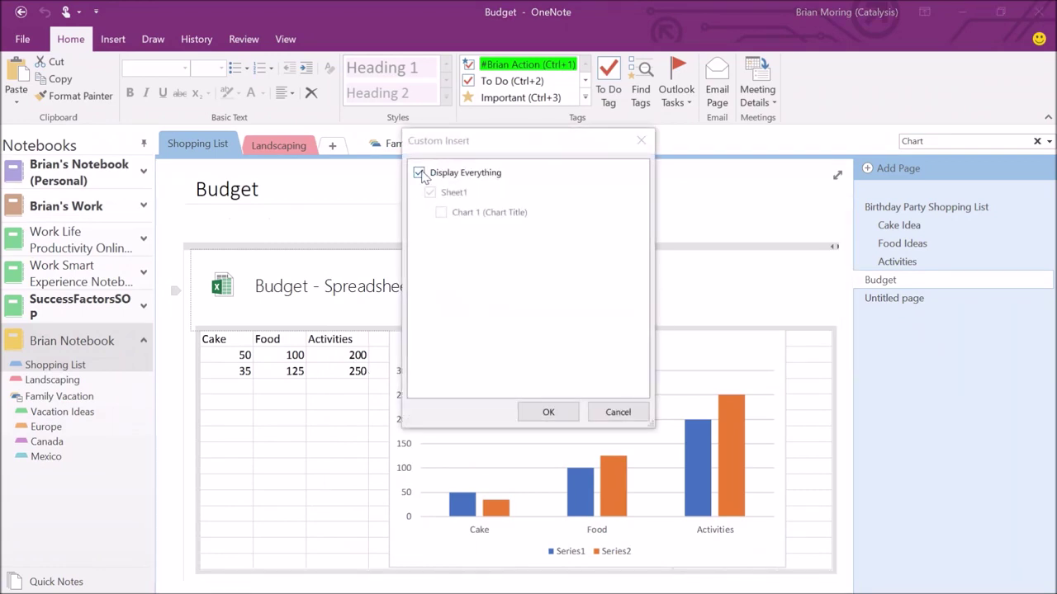
{"action": "left_click", "coordinate": [419, 173]}
{"action": "left_click", "coordinate": [430, 193]}
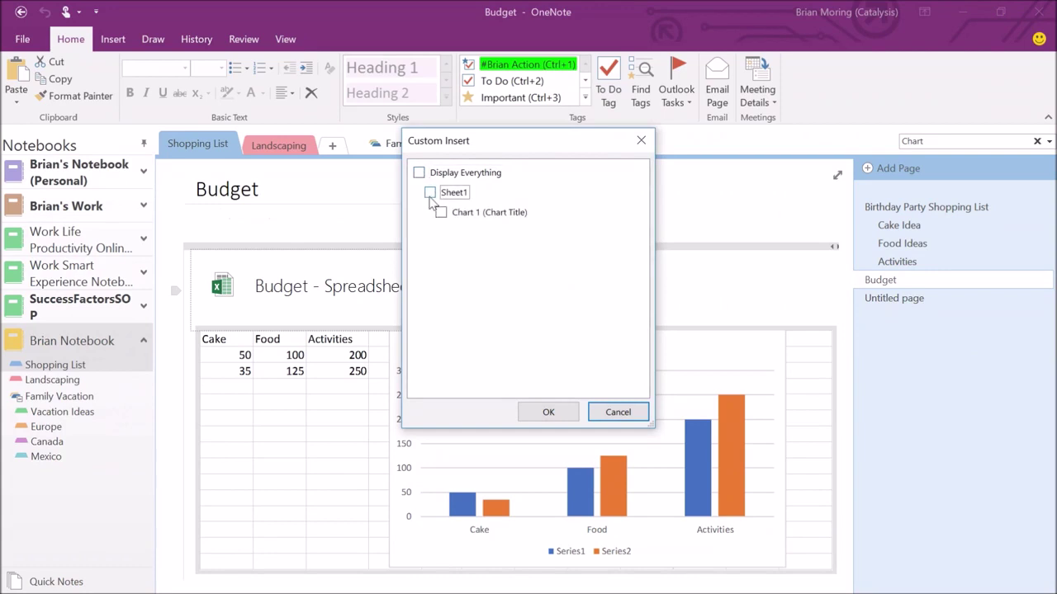
{"action": "left_click", "coordinate": [440, 213]}
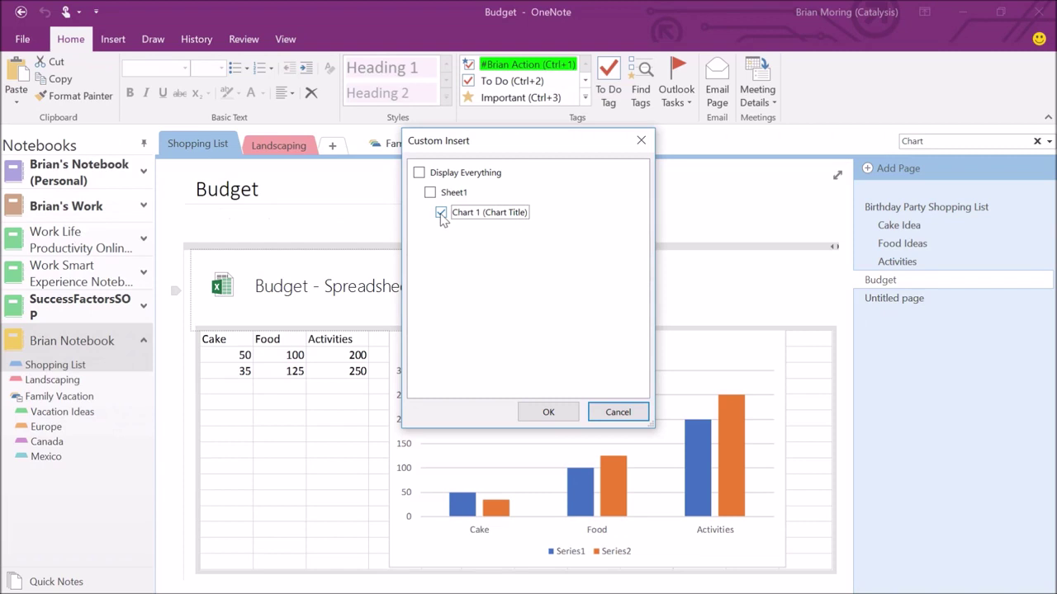
{"action": "left_click", "coordinate": [549, 413]}
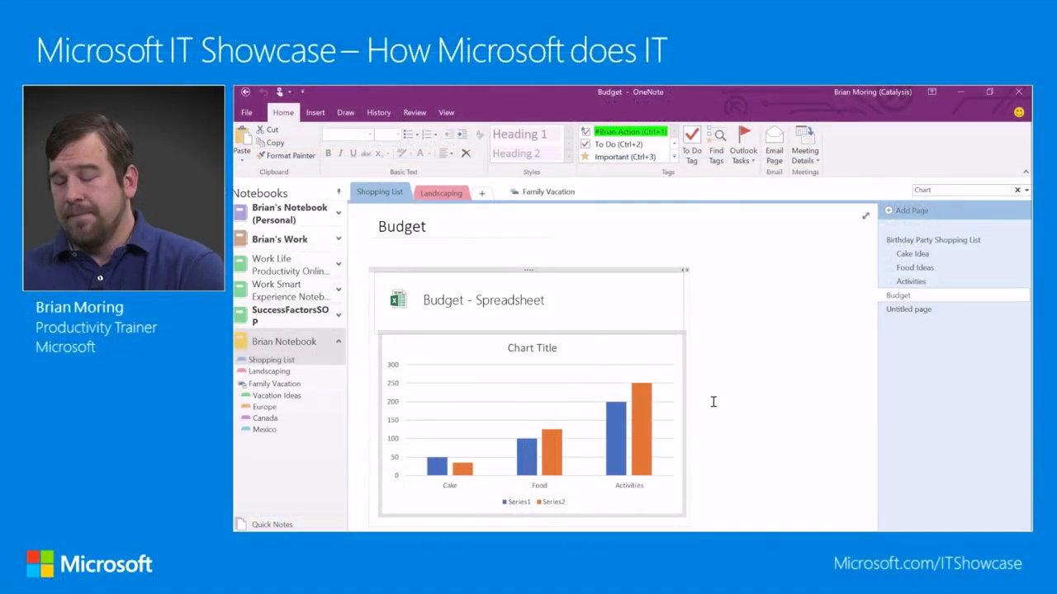
{"action": "left_click", "coordinate": [901, 311]}
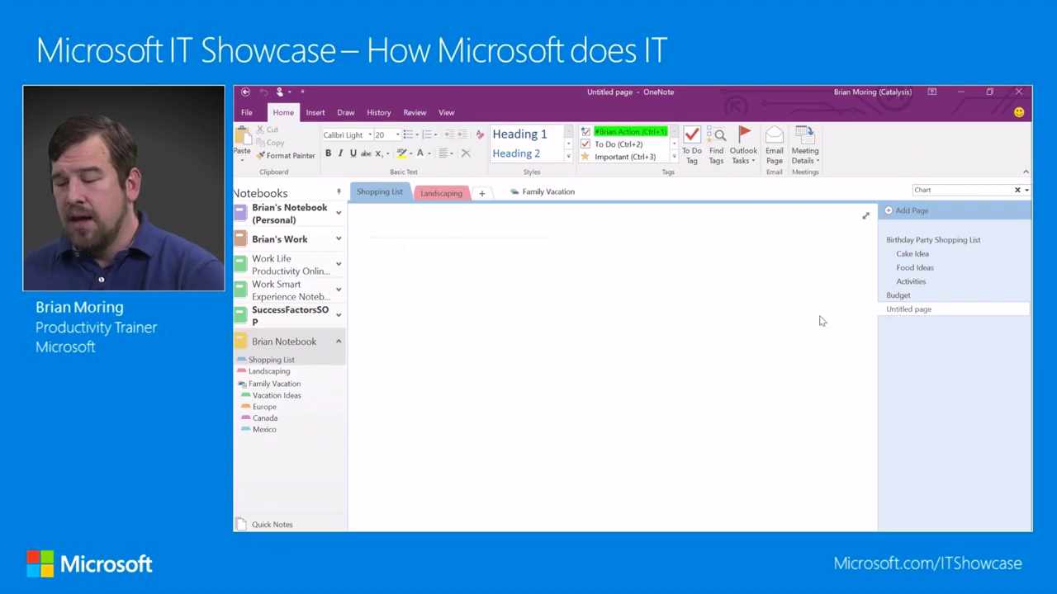
Bring up the Insert commands for the blank Untitled page.
{"action": "left_click", "coordinate": [315, 113]}
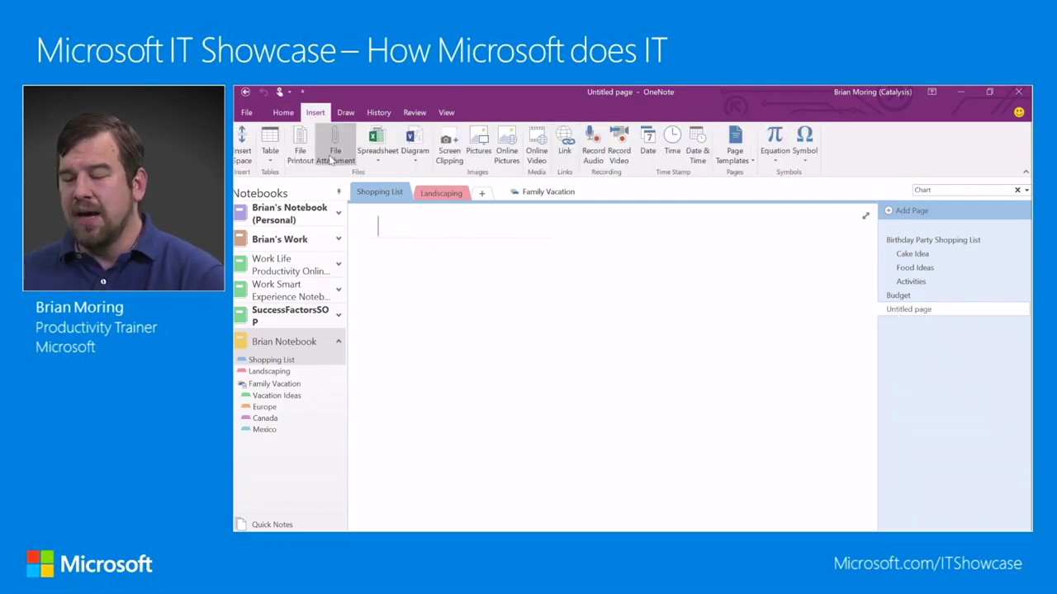
Insert the OneNote Basics file as a file attachment and choose to attach it.
{"action": "left_click", "coordinate": [335, 151]}
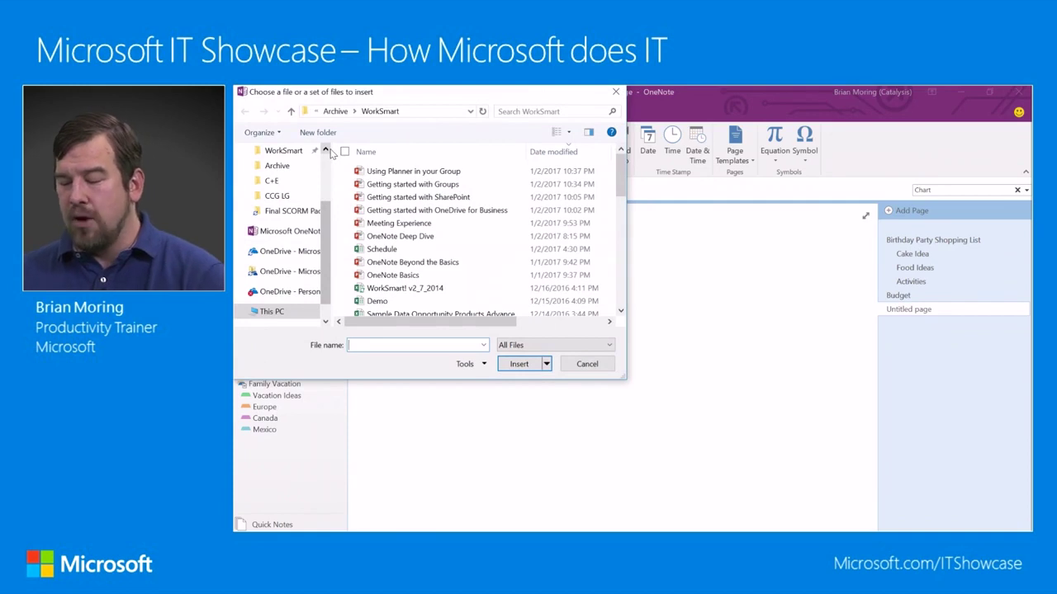
{"action": "left_click", "coordinate": [402, 283]}
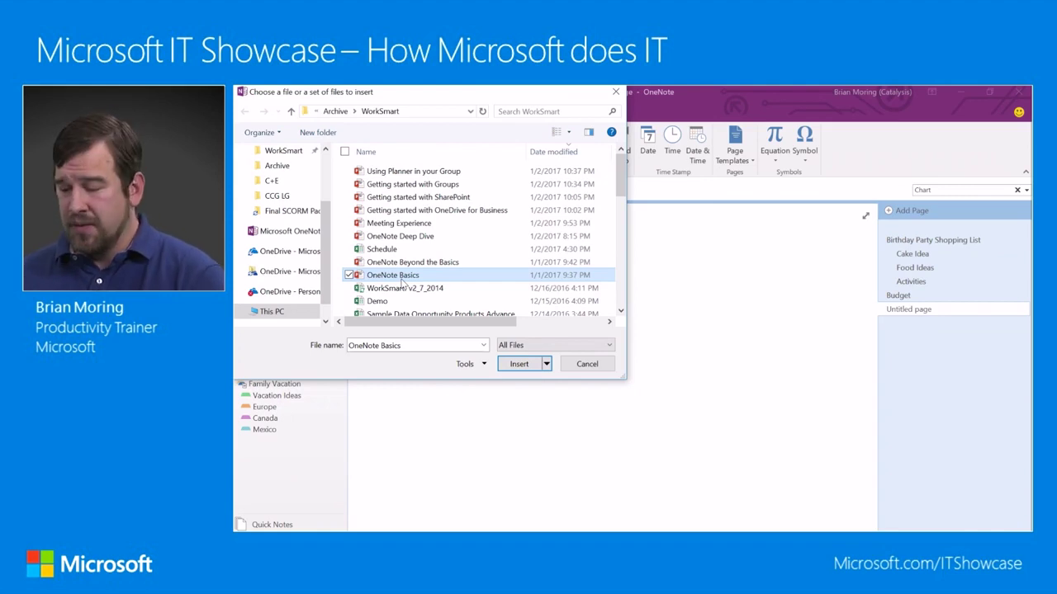
{"action": "left_click", "coordinate": [518, 371]}
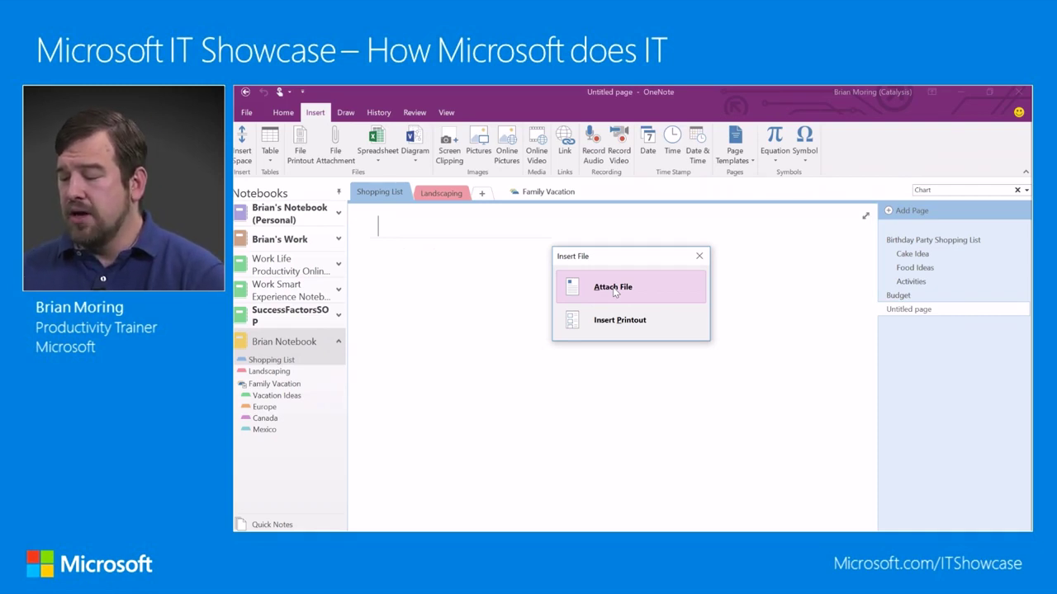
{"action": "left_click", "coordinate": [614, 289]}
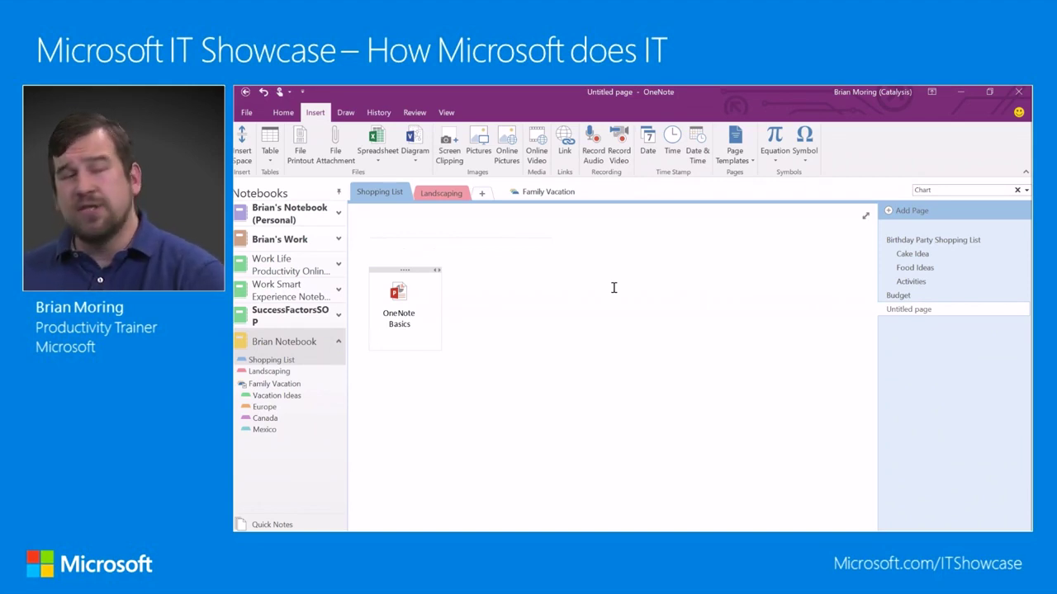
Insert the OneNote Basics attachment as a printout, accepting the warning, and return to the page top.
{"action": "right_click", "coordinate": [398, 297]}
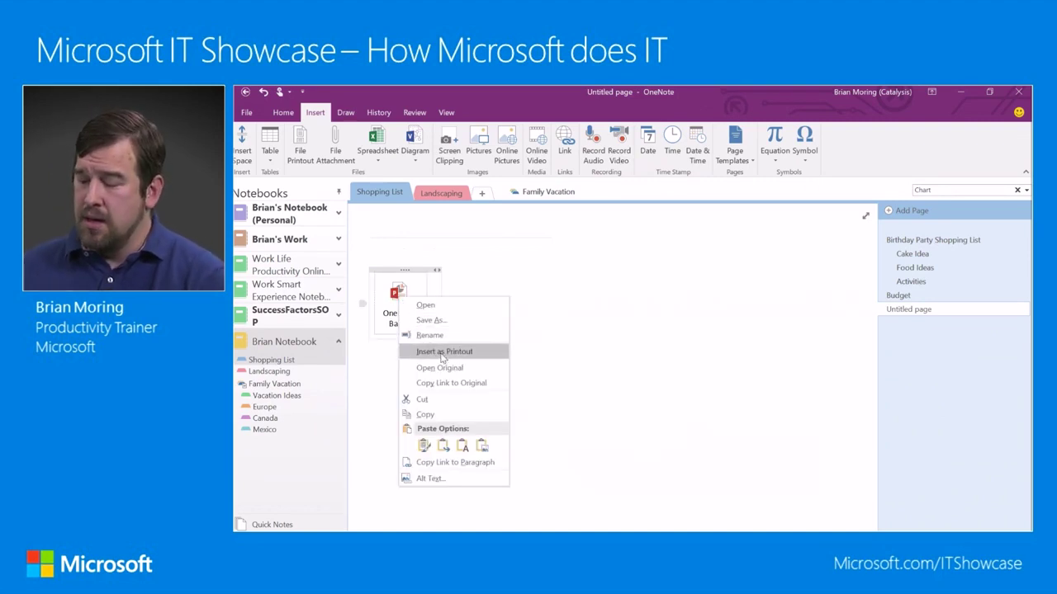
{"action": "left_click", "coordinate": [442, 353]}
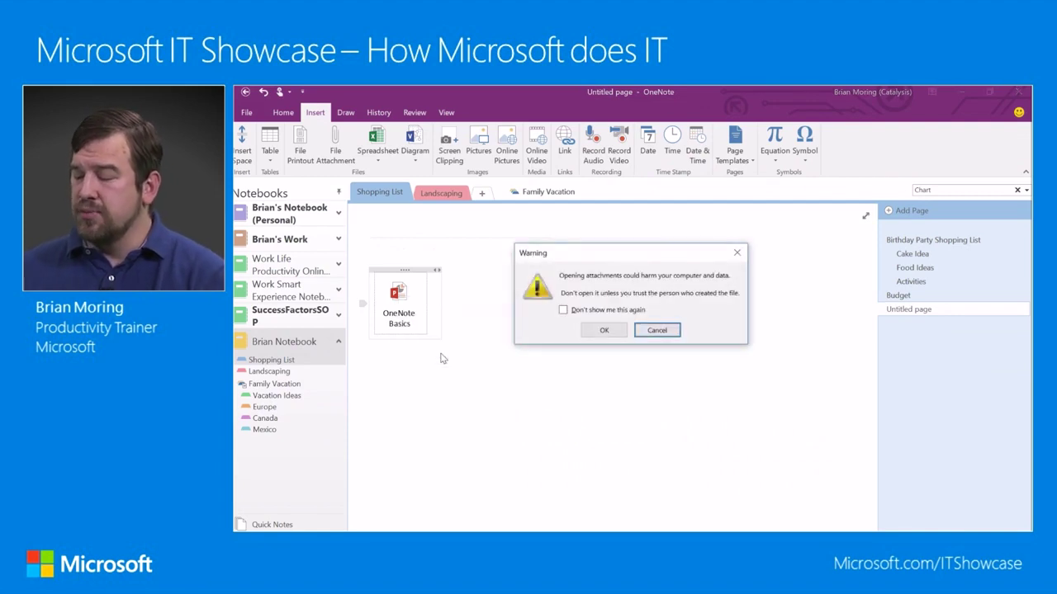
{"action": "left_click", "coordinate": [605, 331]}
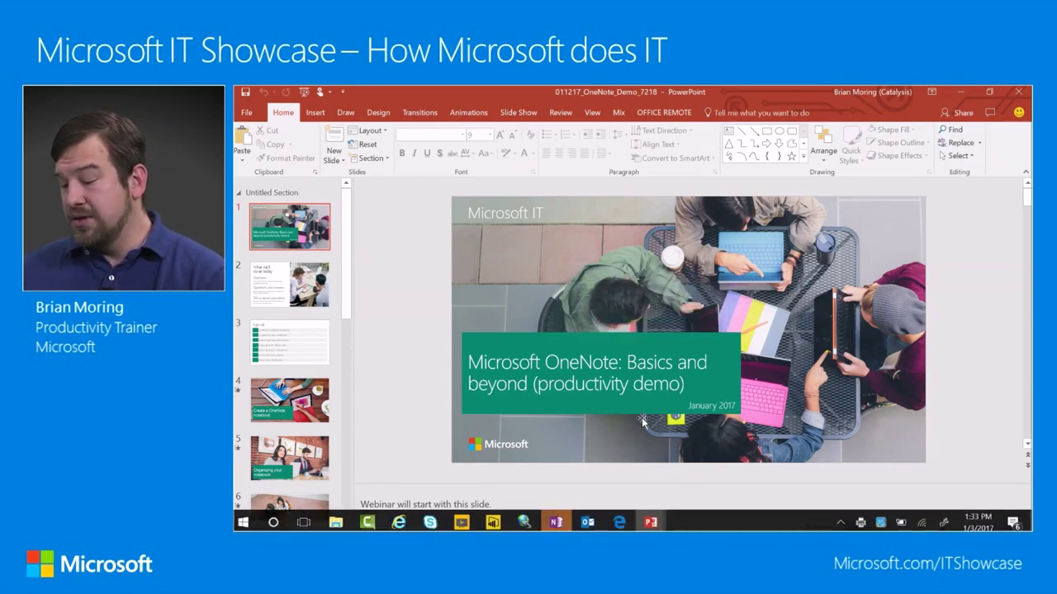
{"action": "left_click", "coordinate": [556, 522]}
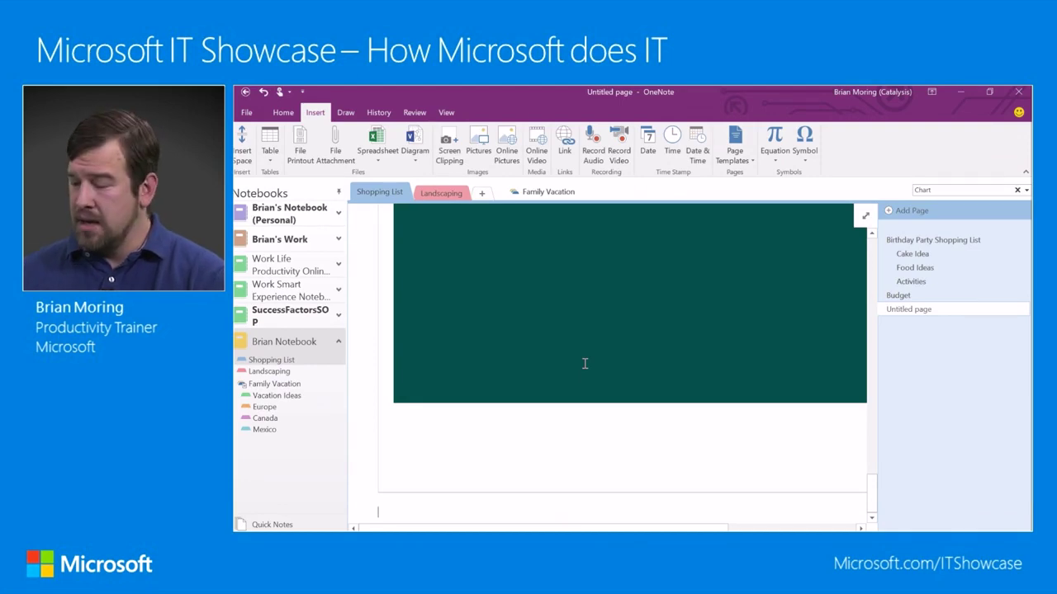
{"action": "scroll", "coordinate": [601, 411], "scroll_direction": "up", "scroll_amount": 15}
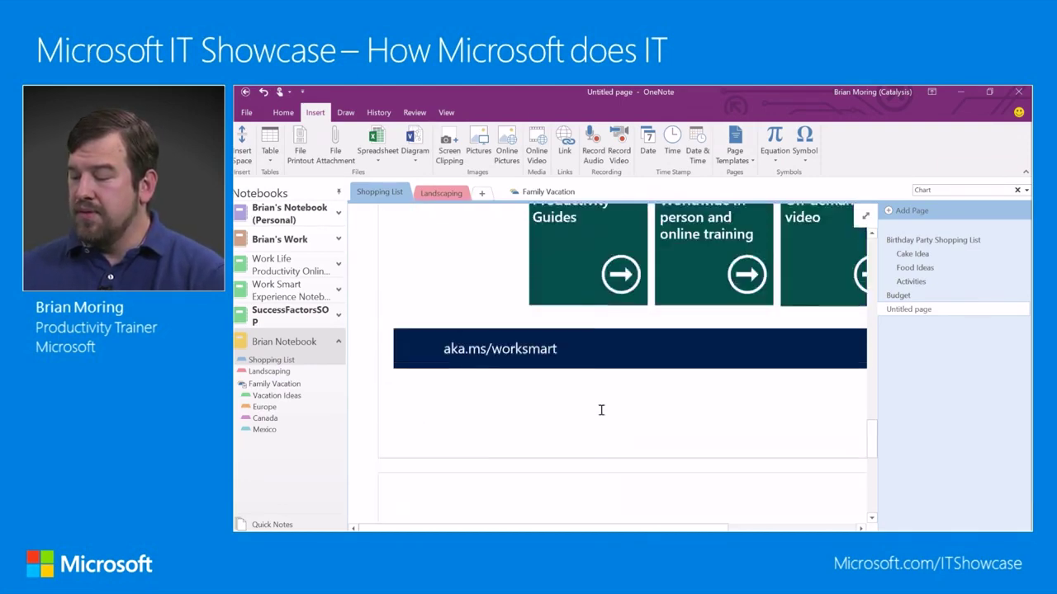
{"action": "scroll", "coordinate": [601, 410], "scroll_direction": "up", "scroll_amount": 10}
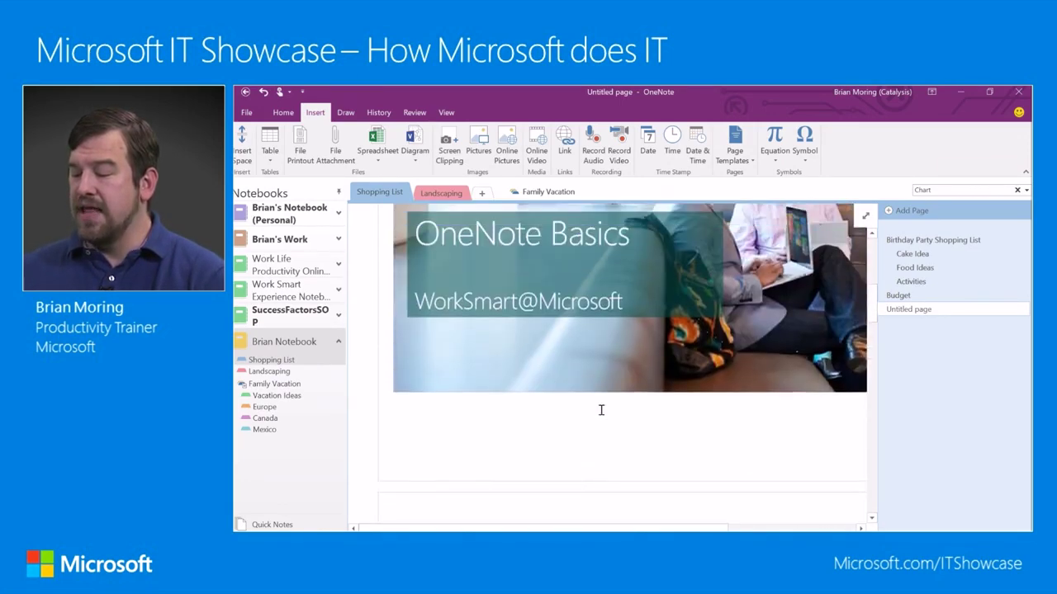
{"action": "scroll", "coordinate": [601, 410], "scroll_direction": "up", "scroll_amount": 3}
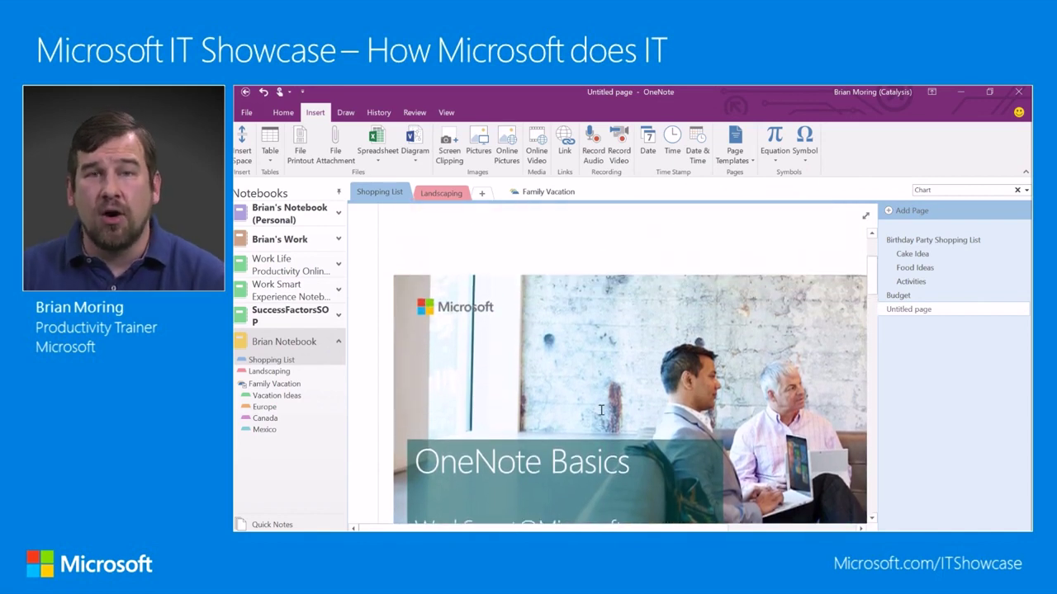
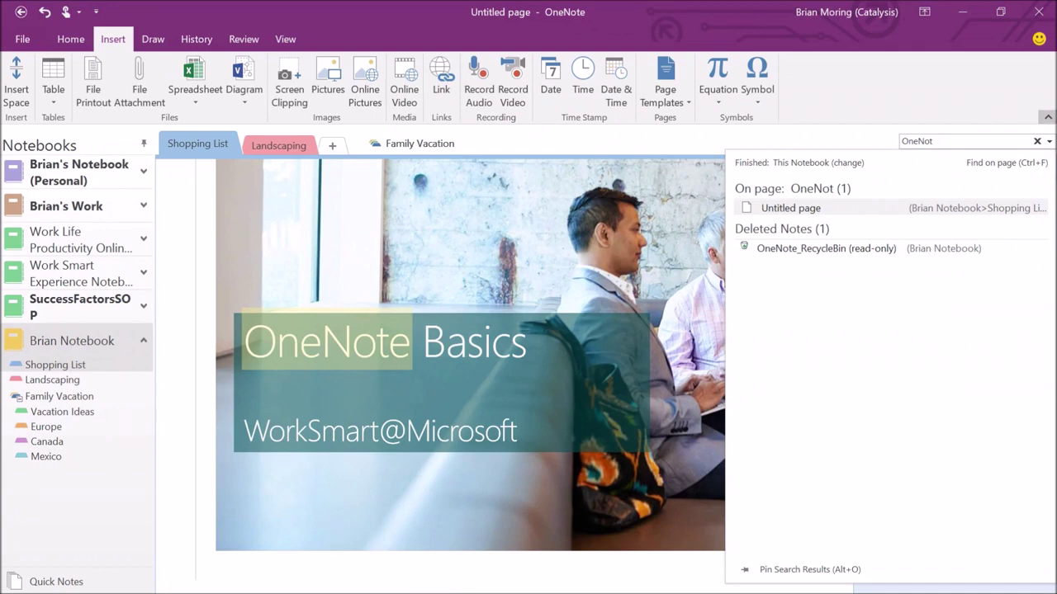
Dismiss the search results pane so the section's page list shows again.
{"action": "left_click", "coordinate": [1037, 141]}
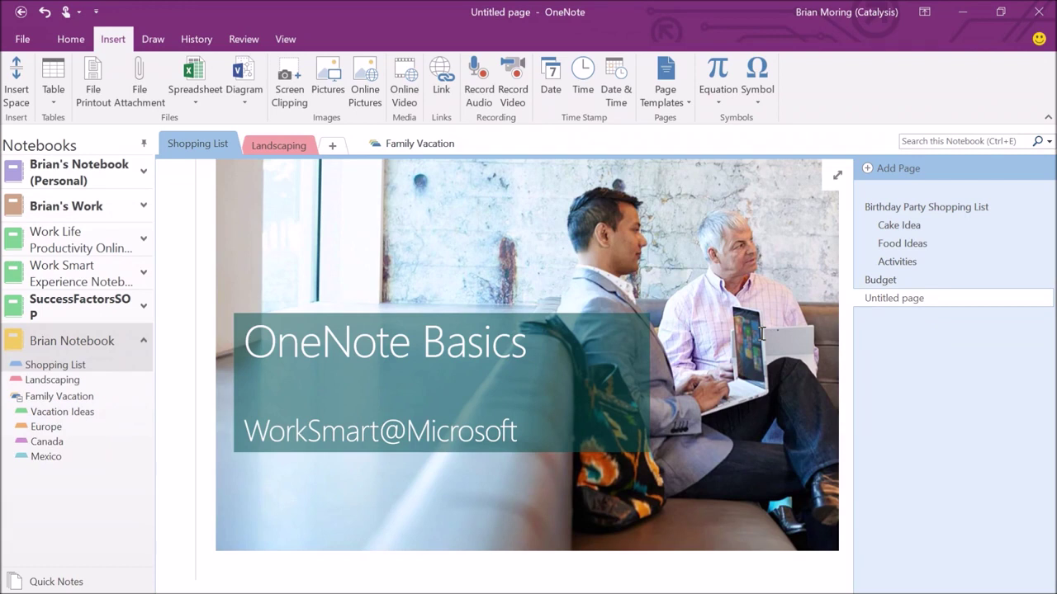
With the red pen, circle 'OneNote Basics' and 'WorkSmart@Microsoft', adding a cross and an arrow.
{"action": "left_click", "coordinate": [154, 42]}
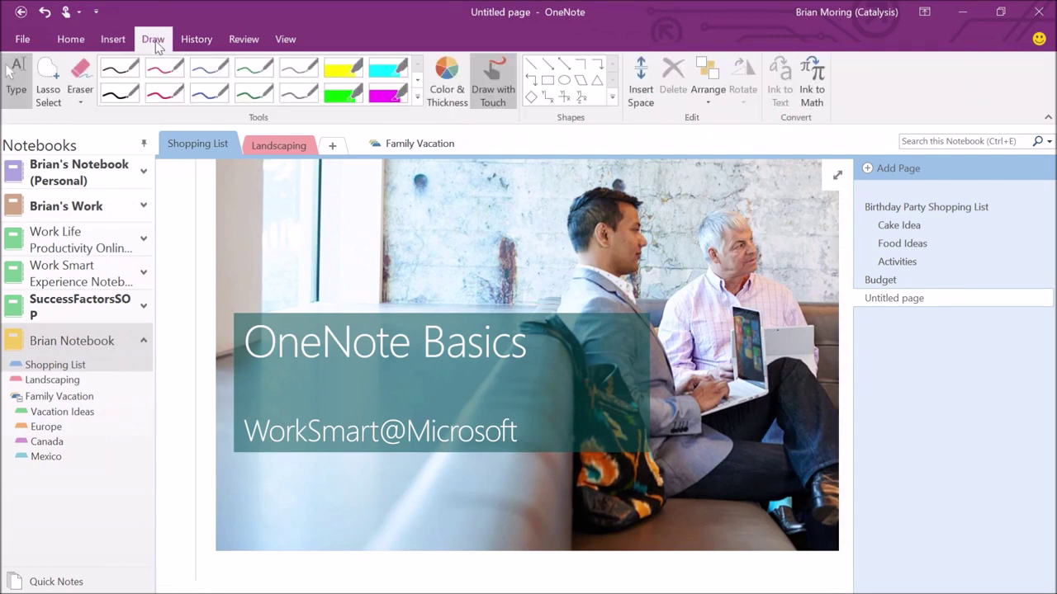
{"action": "left_click", "coordinate": [166, 96]}
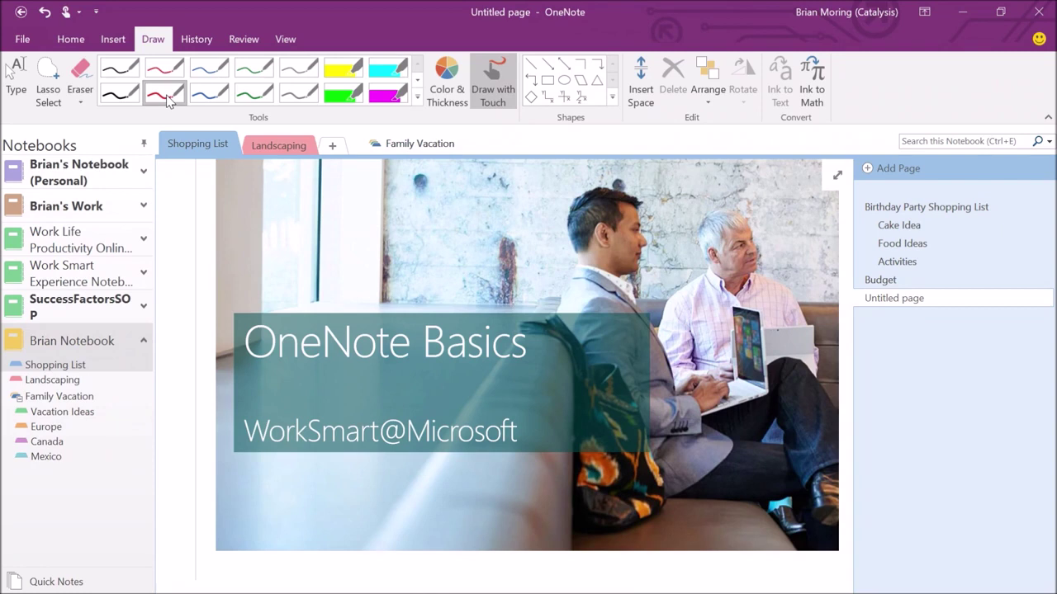
{"action": "mouse_move", "coordinate": [427, 276]}
{"action": "left_mouse_down"}
{"action": "mouse_move", "coordinate": [272, 400]}
{"action": "mouse_move", "coordinate": [590, 409]}
{"action": "mouse_move", "coordinate": [343, 269]}
{"action": "left_mouse_up"}
{"action": "left_click_drag", "start_coordinate": [544, 336], "coordinate": [607, 337]}
{"action": "left_click_drag", "start_coordinate": [582, 312], "coordinate": [582, 364]}
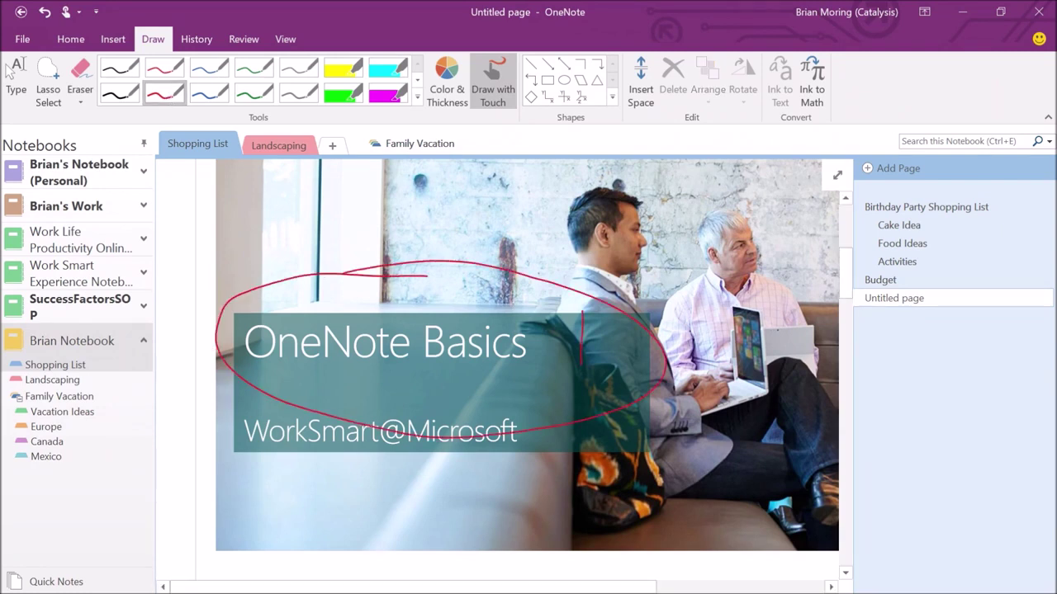
{"action": "mouse_move", "coordinate": [429, 380]}
{"action": "left_mouse_down"}
{"action": "mouse_move", "coordinate": [460, 482]}
{"action": "mouse_move", "coordinate": [352, 372]}
{"action": "left_mouse_up"}
{"action": "mouse_move", "coordinate": [599, 438]}
{"action": "left_mouse_down"}
{"action": "mouse_move", "coordinate": [759, 500]}
{"action": "mouse_move", "coordinate": [741, 470]}
{"action": "mouse_move", "coordinate": [751, 502]}
{"action": "left_mouse_up"}
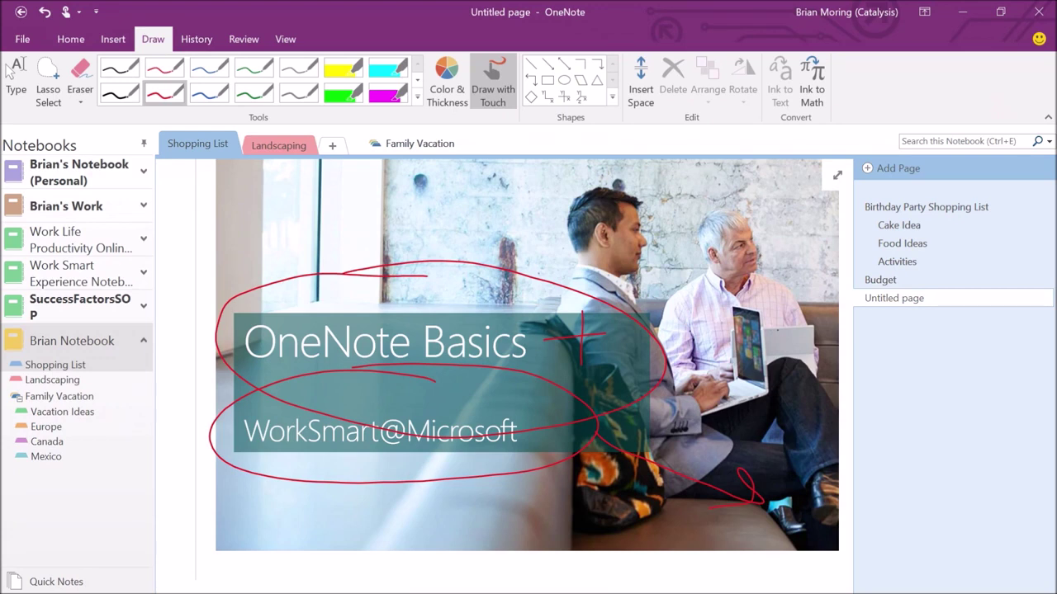
{"action": "key", "text": "Escape"}
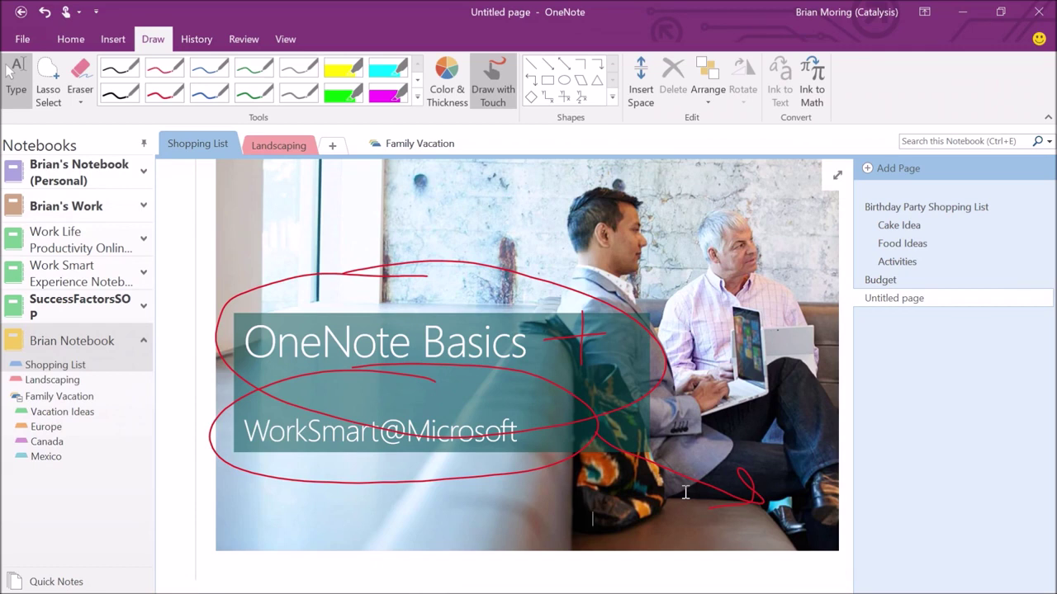
Scroll down and add a new blank page to the Shopping List section.
{"action": "scroll", "coordinate": [685, 493], "scroll_direction": "down", "scroll_amount": 3}
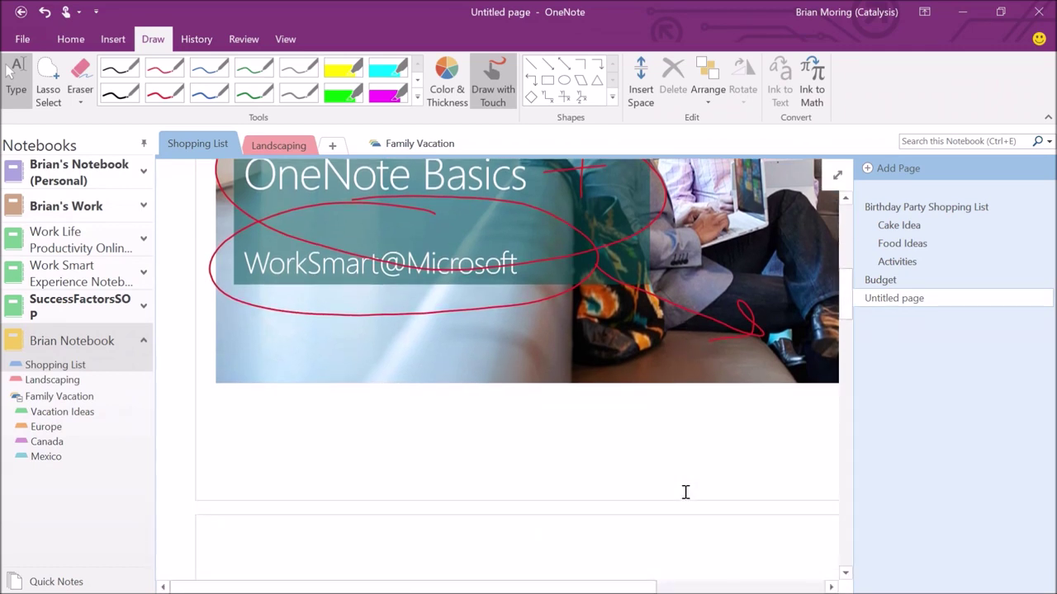
{"action": "left_click", "coordinate": [899, 168]}
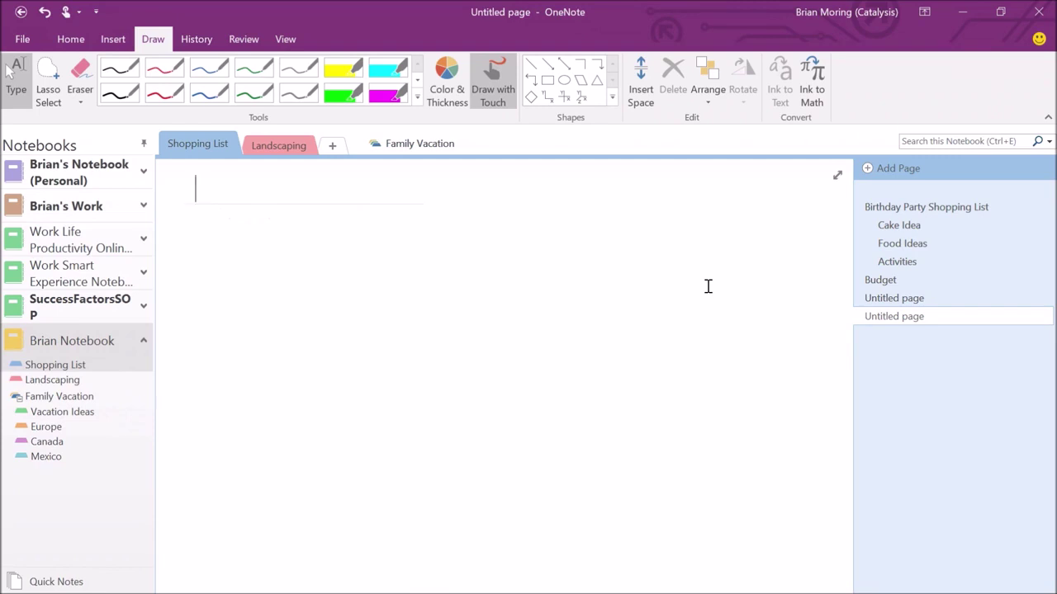
Type 'I can type here', 'Over here' and 'Down here' as separate notes.
{"action": "left_click", "coordinate": [7, 73]}
{"action": "type", "text": "I can typ"}
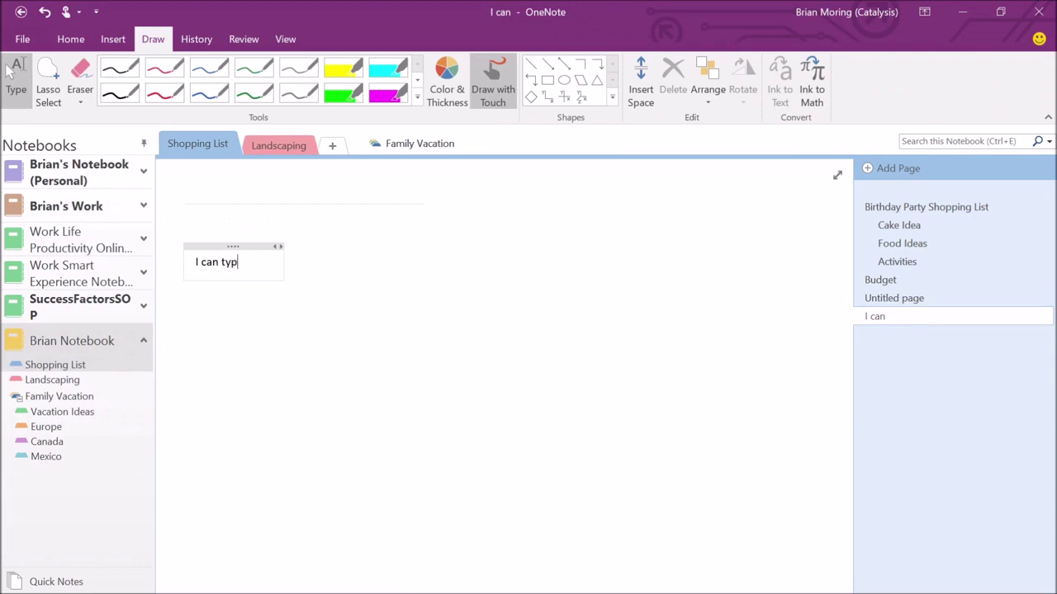
{"action": "type", "text": "e here"}
{"action": "left_click", "coordinate": [789, 286]}
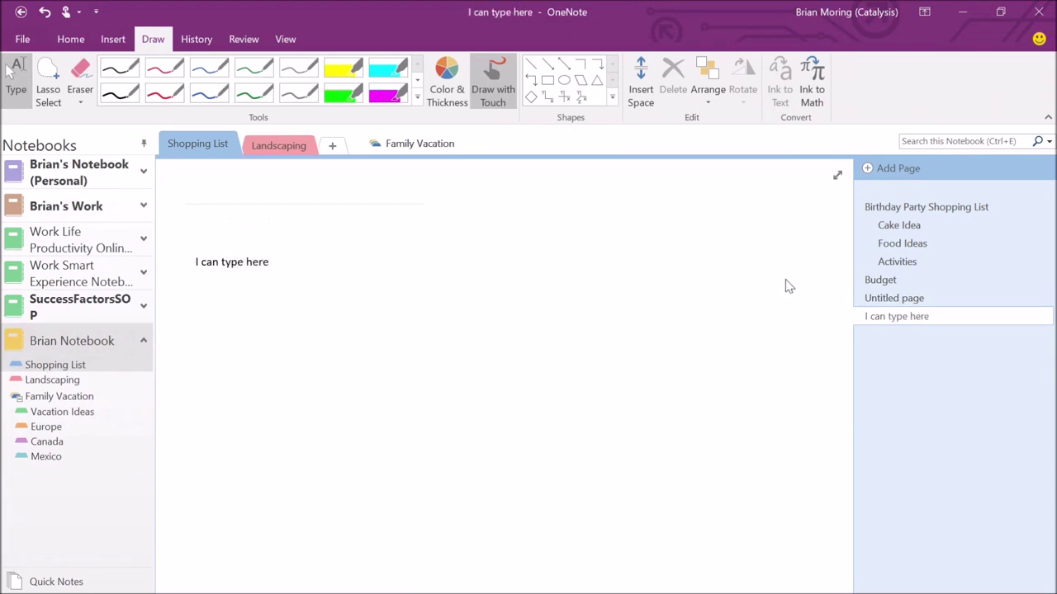
{"action": "type", "text": "Over here"}
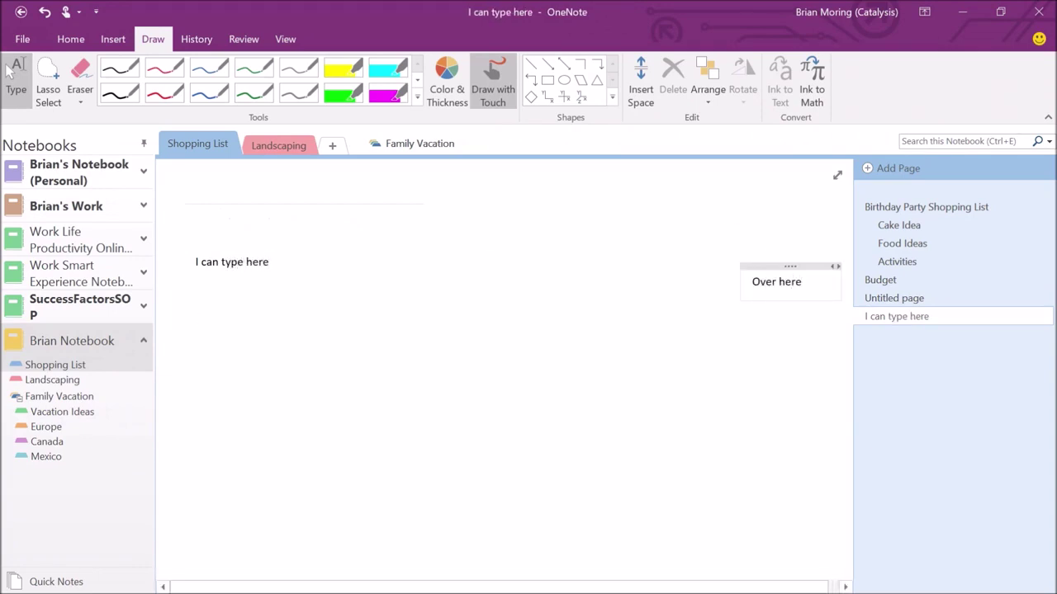
{"action": "left_click", "coordinate": [512, 501]}
{"action": "type", "text": "Do"}
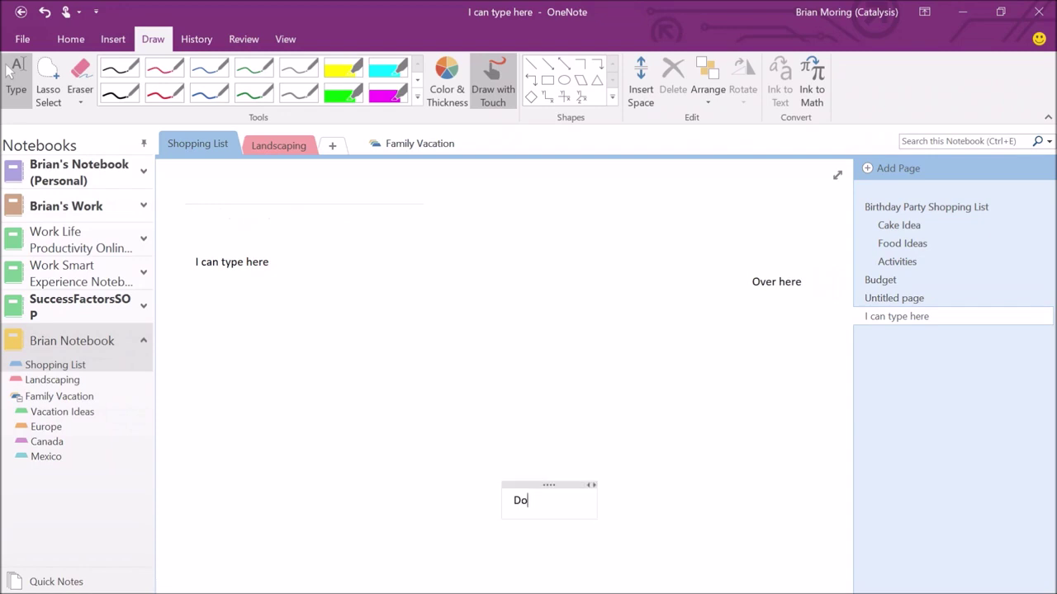
{"action": "type", "text": "wn here"}
Drag the 'Down here' and 'Over here' notes to the left side of the page.
{"action": "left_click_drag", "start_coordinate": [531, 483], "coordinate": [302, 343]}
{"action": "left_click_drag", "start_coordinate": [780, 267], "coordinate": [347, 286]}
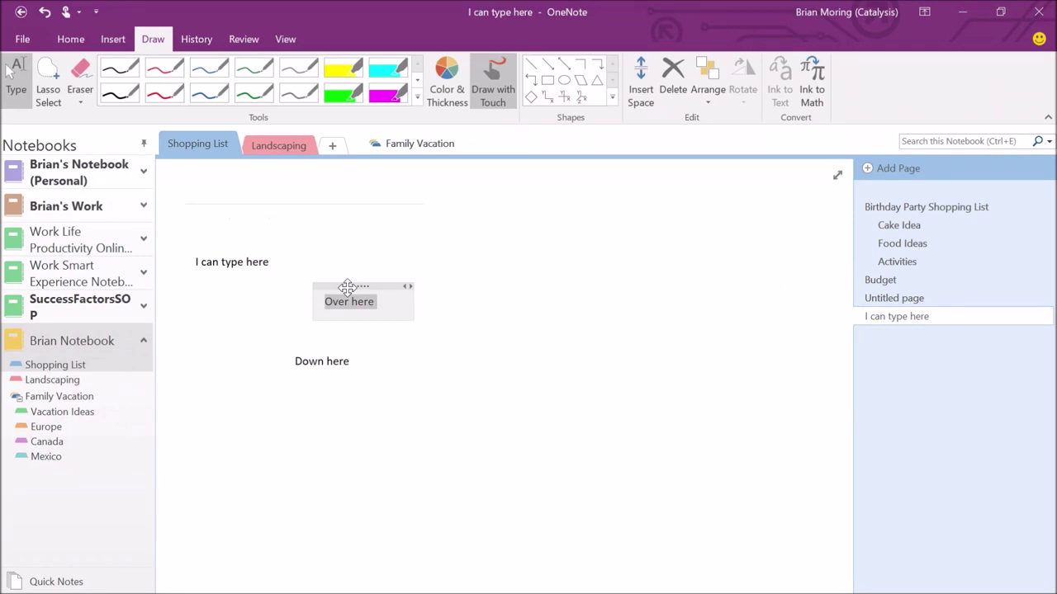
{"action": "left_click", "coordinate": [173, 377]}
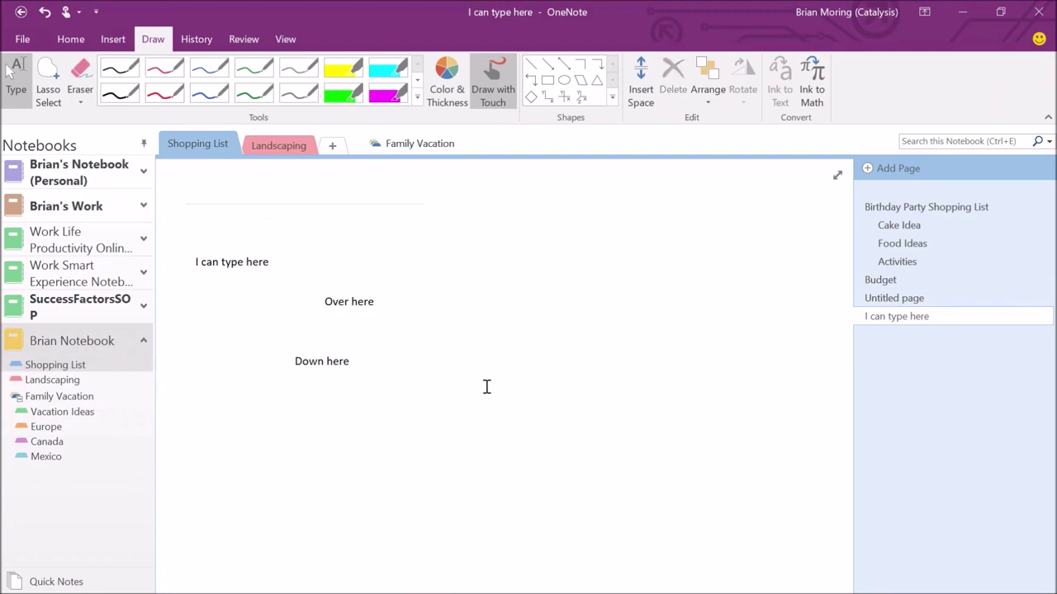
{"action": "left_click", "coordinate": [164, 93]}
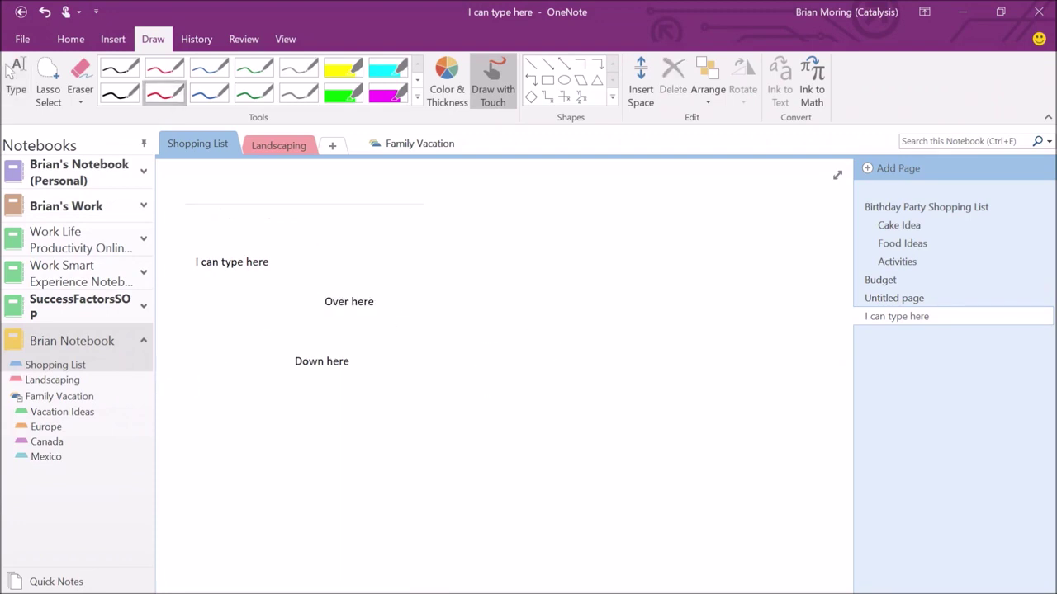
Handwrite 'Hello' in red ink below the notes, then leave inking mode.
{"action": "left_click_drag", "start_coordinate": [438, 394], "coordinate": [430, 473]}
{"action": "left_click_drag", "start_coordinate": [475, 393], "coordinate": [462, 476]}
{"action": "left_click_drag", "start_coordinate": [434, 441], "coordinate": [540, 423]}
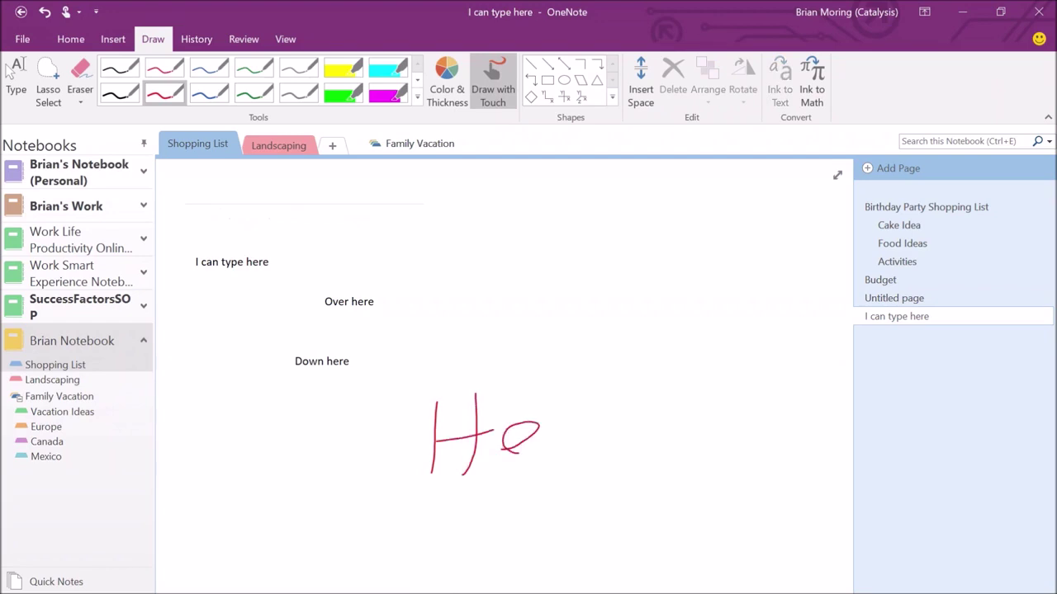
{"action": "mouse_move", "coordinate": [564, 373]}
{"action": "left_mouse_down"}
{"action": "mouse_move", "coordinate": [563, 435]}
{"action": "mouse_move", "coordinate": [593, 437]}
{"action": "left_mouse_up"}
{"action": "mouse_move", "coordinate": [632, 386]}
{"action": "left_mouse_down"}
{"action": "mouse_move", "coordinate": [638, 441]}
{"action": "mouse_move", "coordinate": [631, 385]}
{"action": "left_mouse_up"}
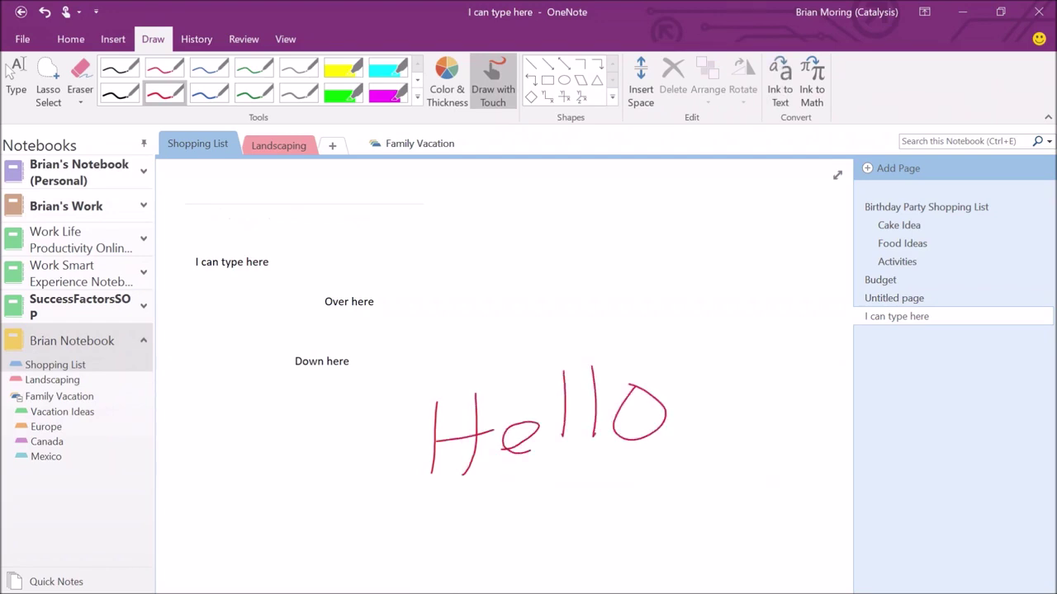
{"action": "key", "text": "Escape"}
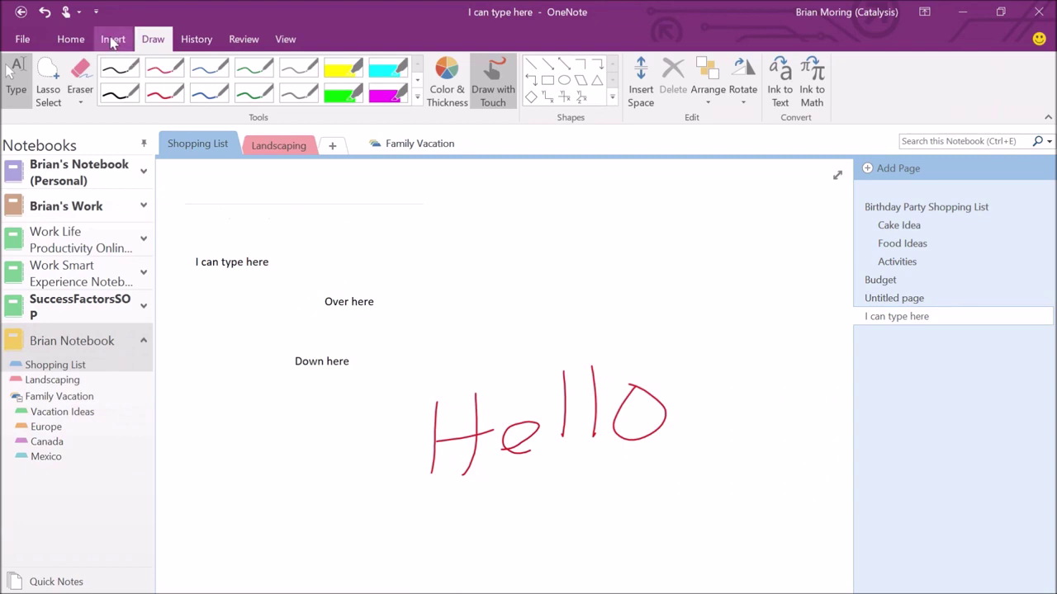
Use Insert Space to push everything below 'I can type here' further down.
{"action": "left_click", "coordinate": [113, 40]}
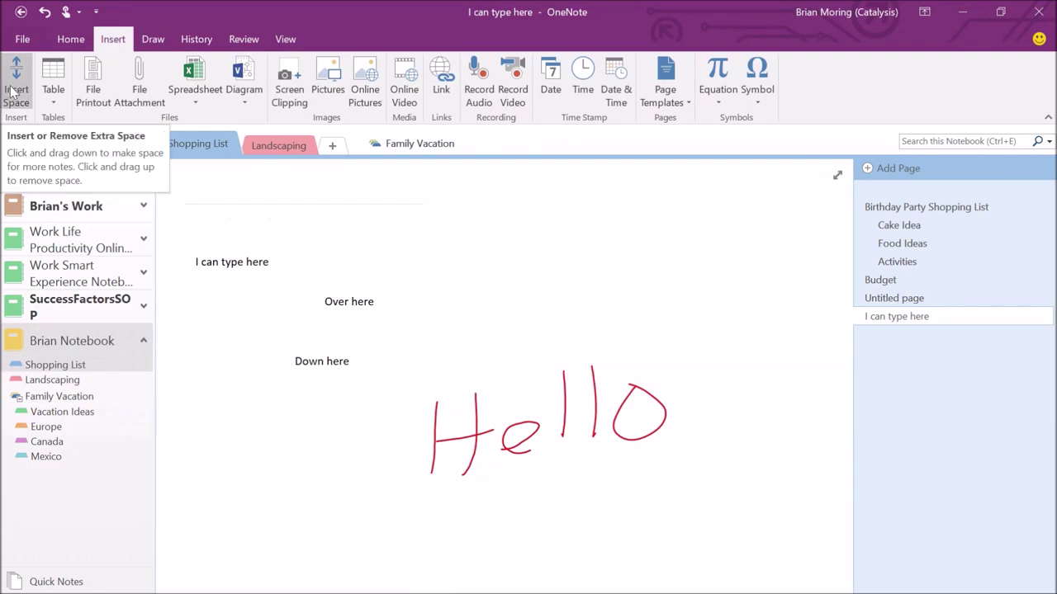
{"action": "left_click", "coordinate": [12, 90]}
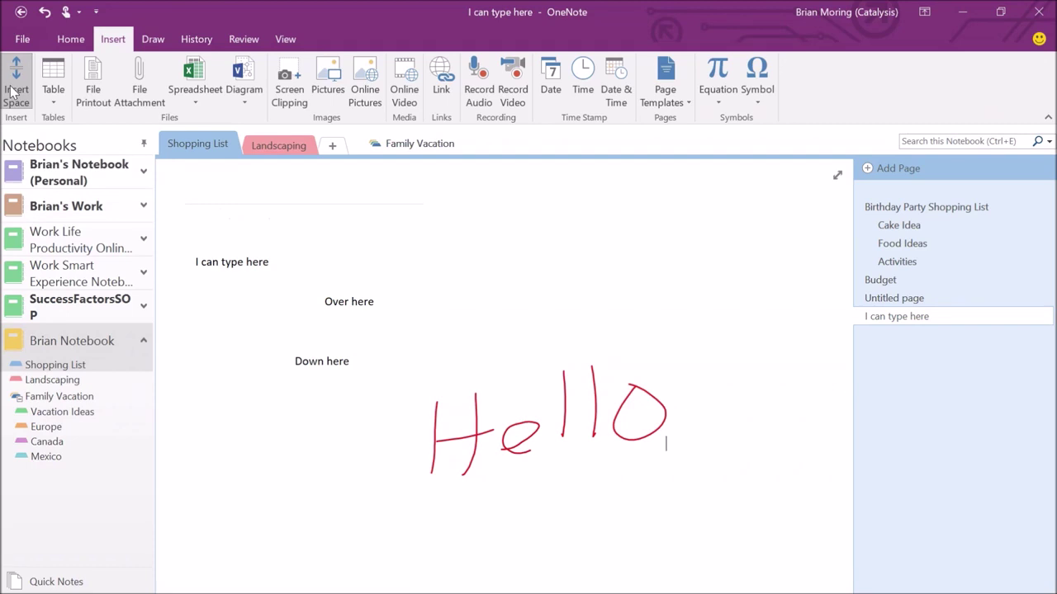
{"action": "left_click", "coordinate": [12, 91]}
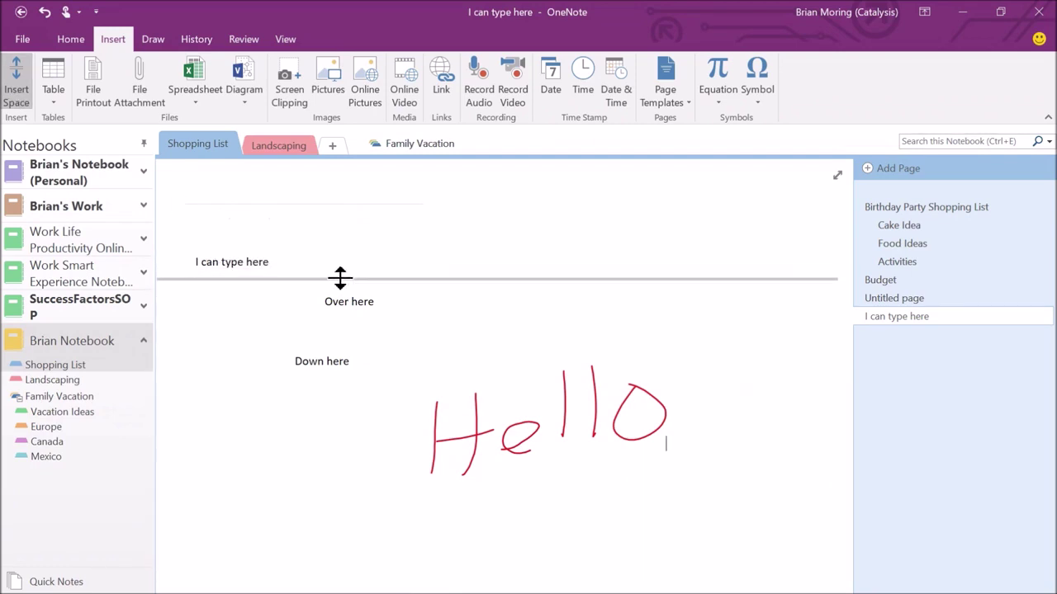
{"action": "left_click_drag", "start_coordinate": [352, 281], "coordinate": [350, 437]}
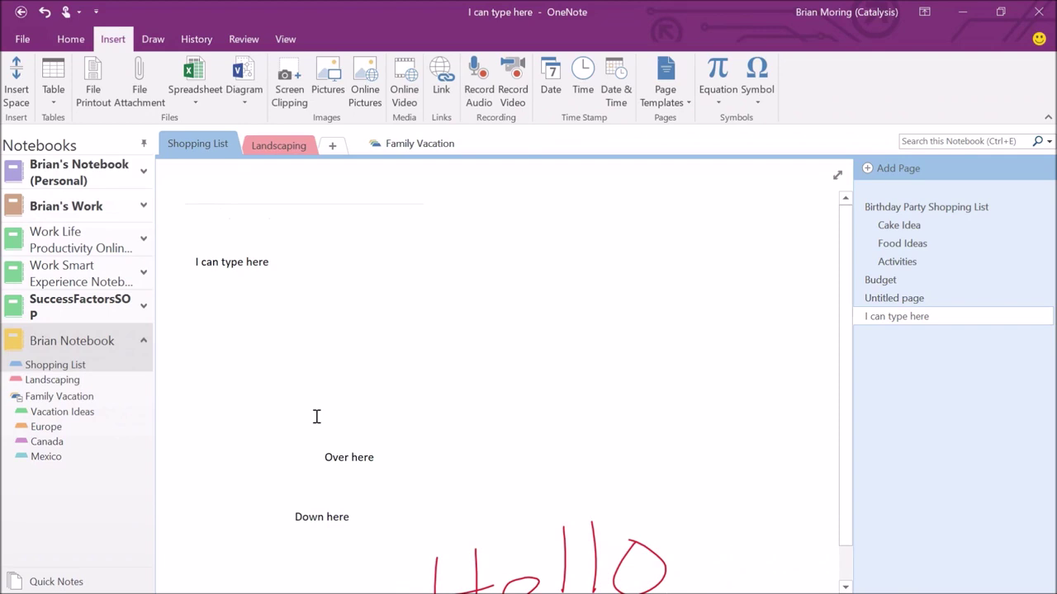
{"action": "scroll", "coordinate": [317, 417], "scroll_direction": "down", "scroll_amount": 1}
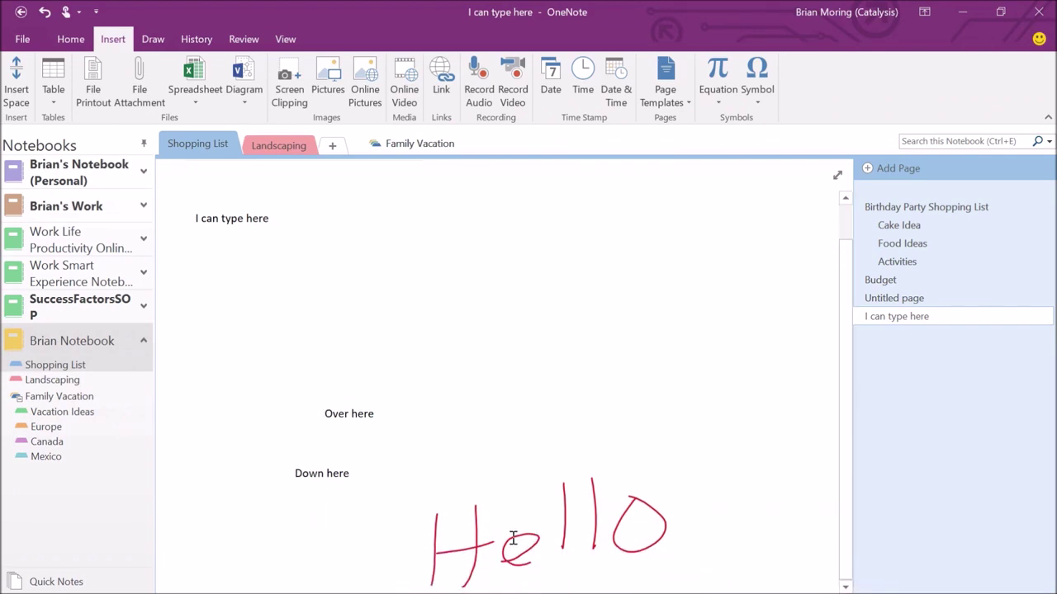
{"action": "left_click", "coordinate": [165, 41]}
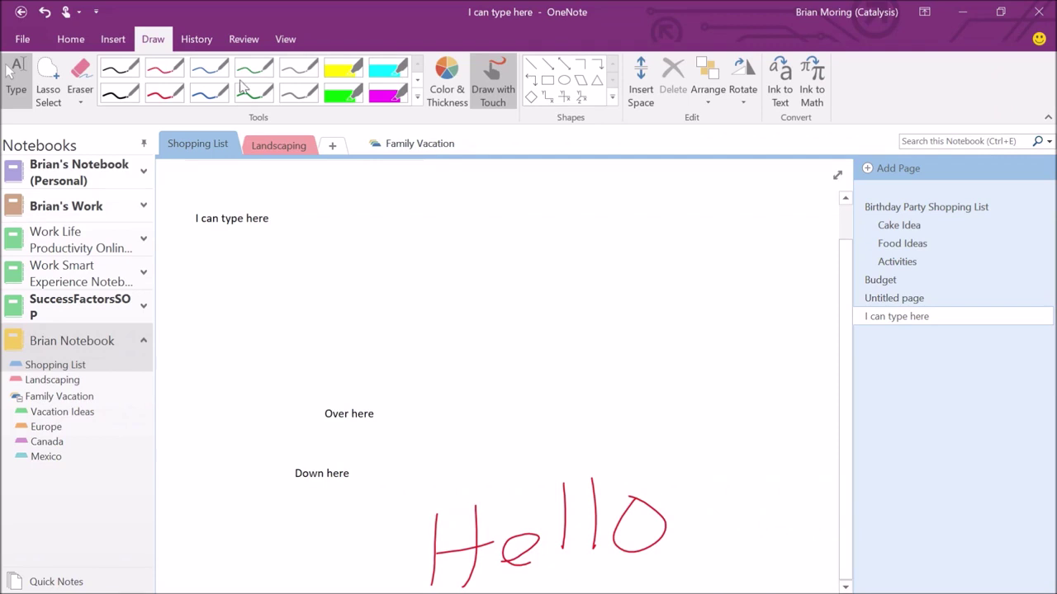
Try Ink to Text on 'Hello', undo it, then search the notebook for 'Hello'.
{"action": "left_click", "coordinate": [779, 82]}
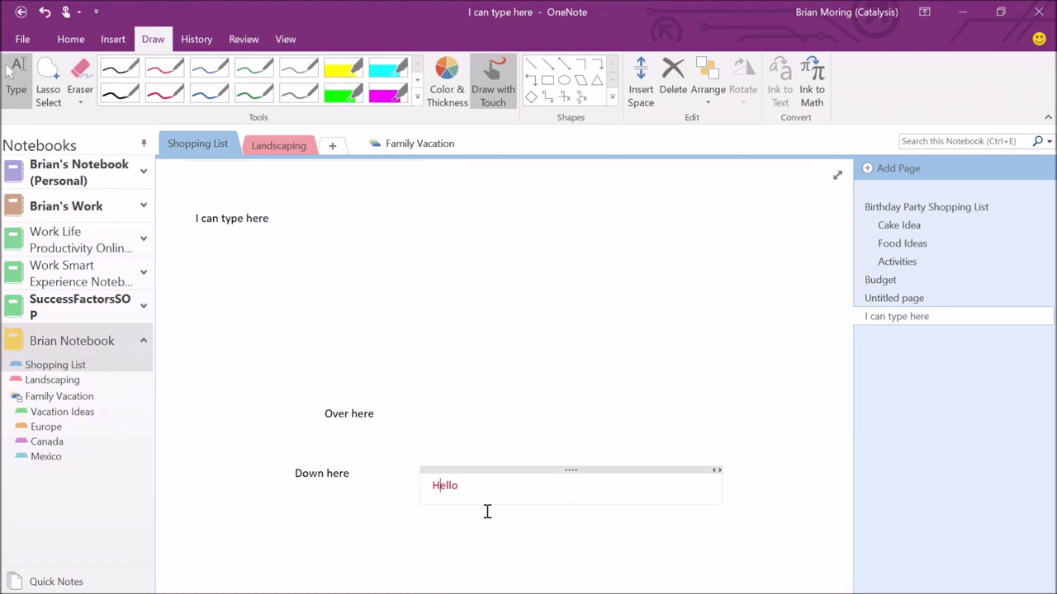
{"action": "left_click", "coordinate": [45, 11]}
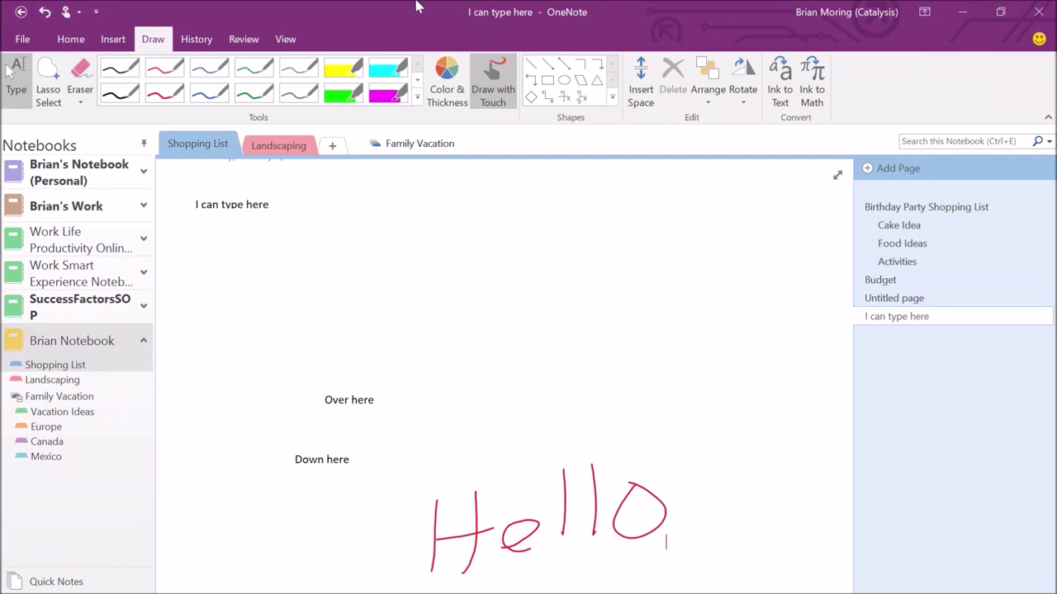
{"action": "left_click", "coordinate": [914, 143]}
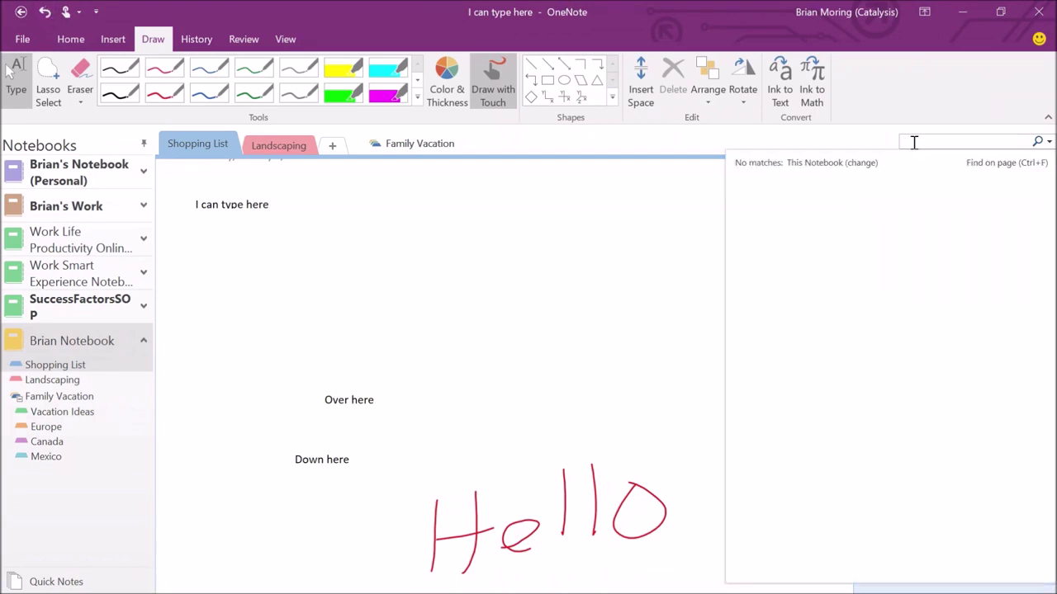
{"action": "type", "text": "Hello"}
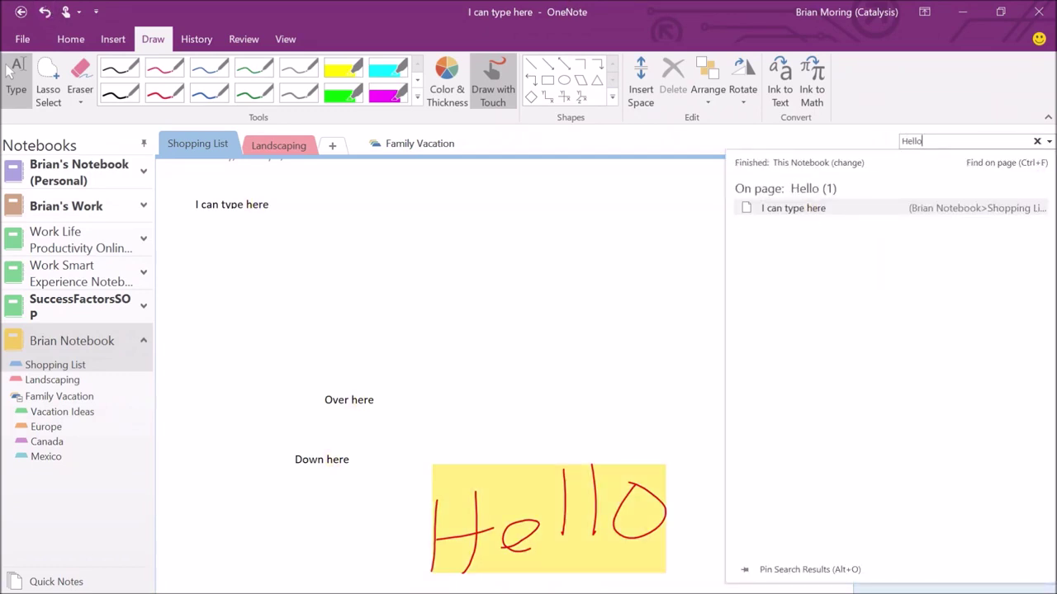
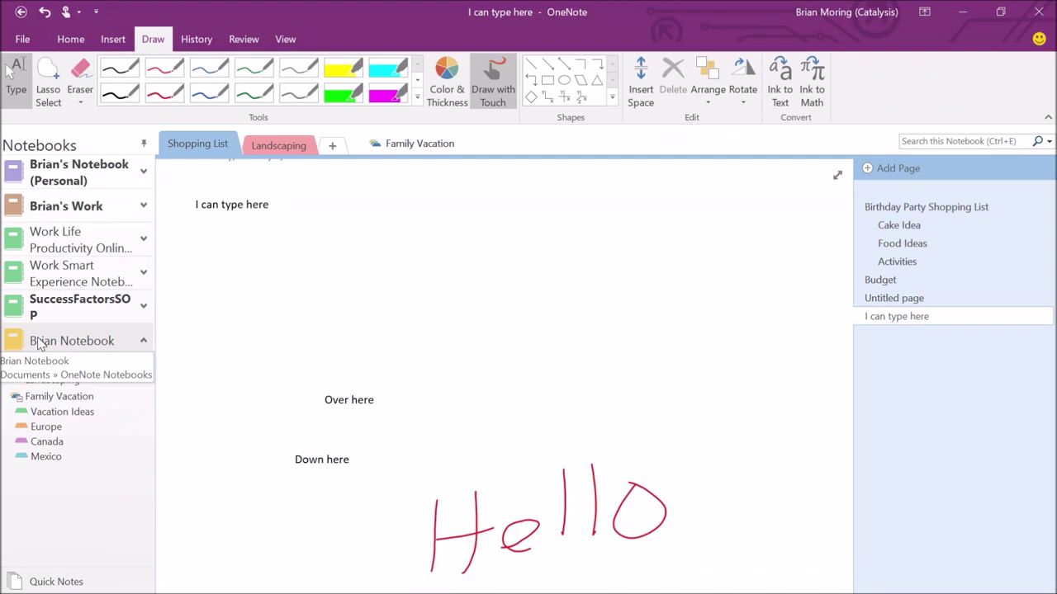
In Brian Notebook's Properties, change the notebook location to OneDrive - Personal.
{"action": "right_click", "coordinate": [39, 344]}
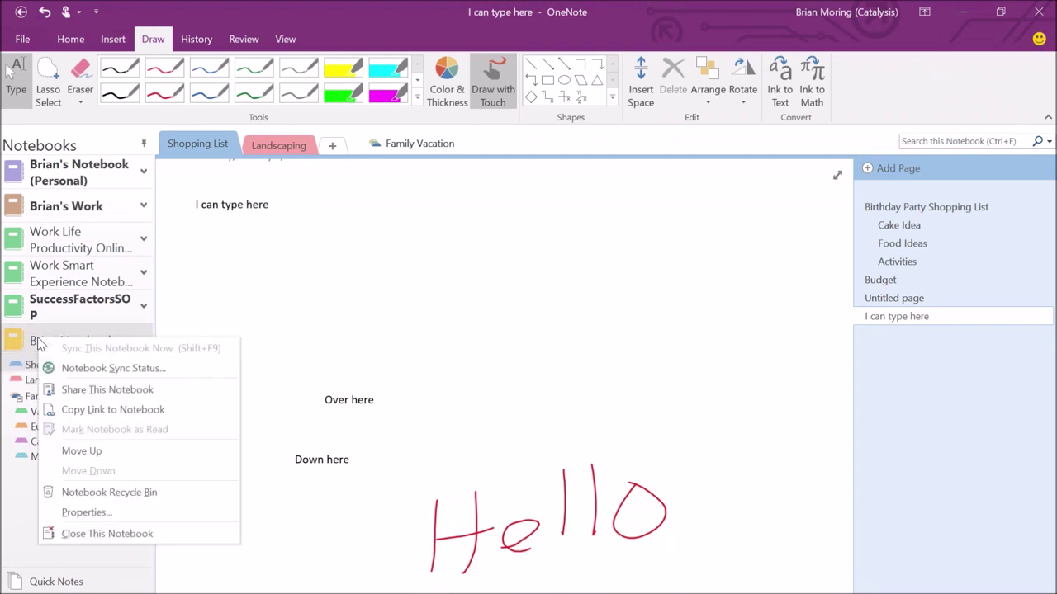
{"action": "left_click", "coordinate": [104, 512]}
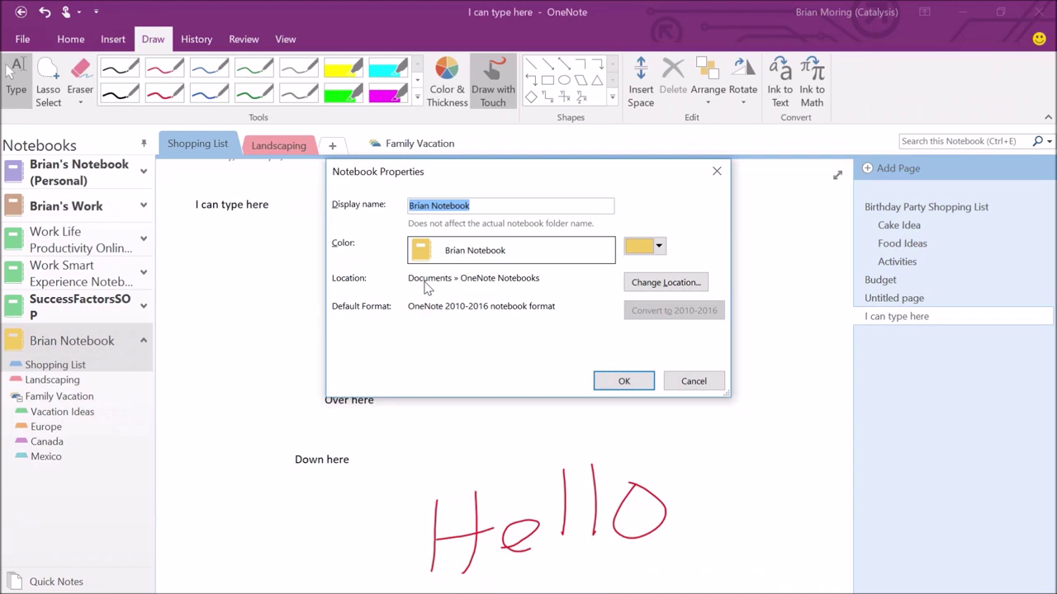
{"action": "left_click", "coordinate": [664, 282]}
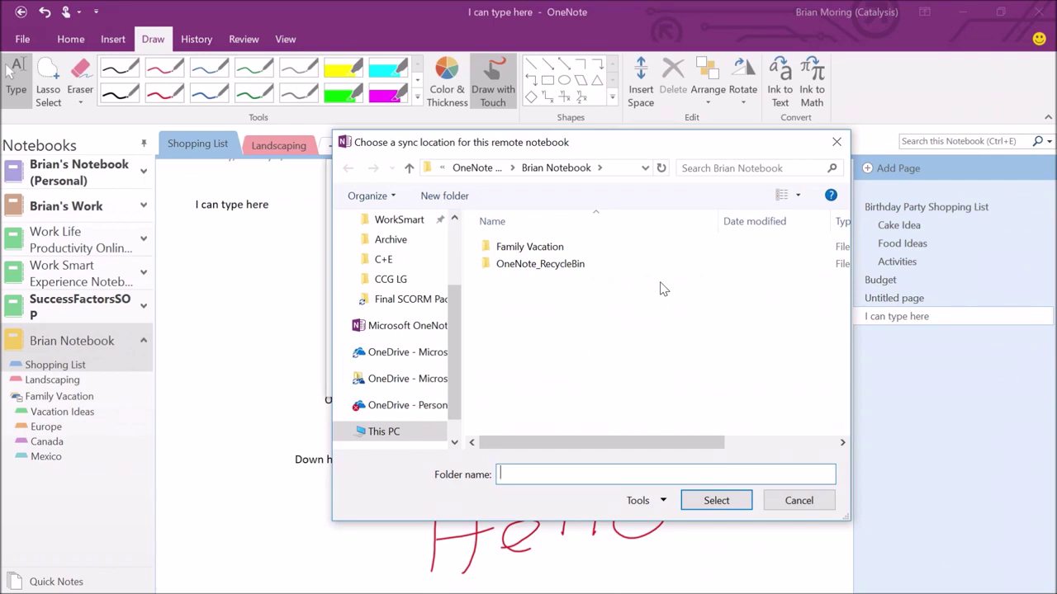
{"action": "scroll", "coordinate": [443, 335], "scroll_direction": "up", "scroll_amount": 3}
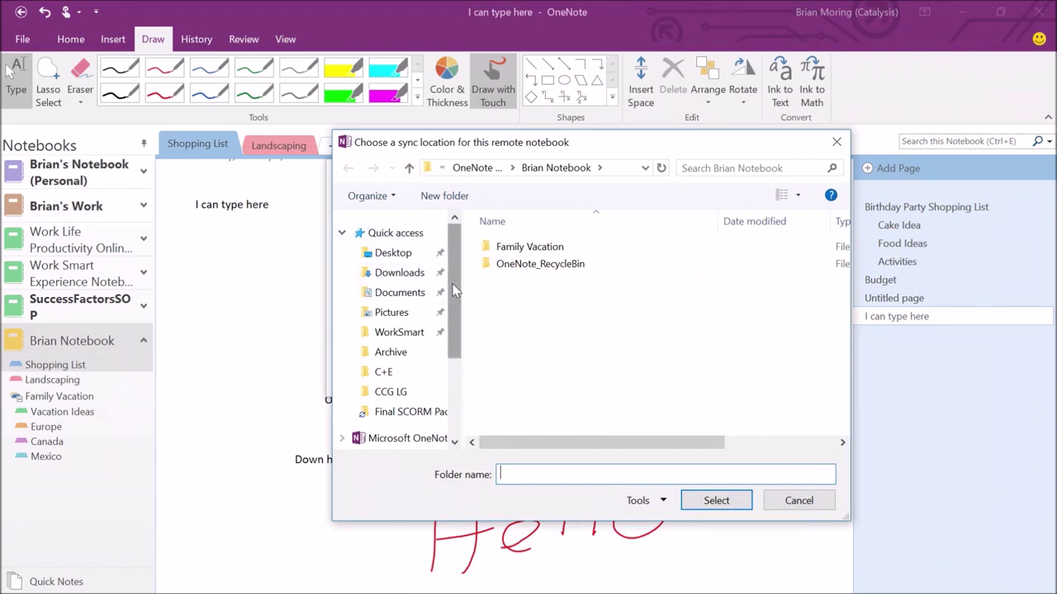
{"action": "scroll", "coordinate": [413, 330], "scroll_direction": "down", "scroll_amount": 3}
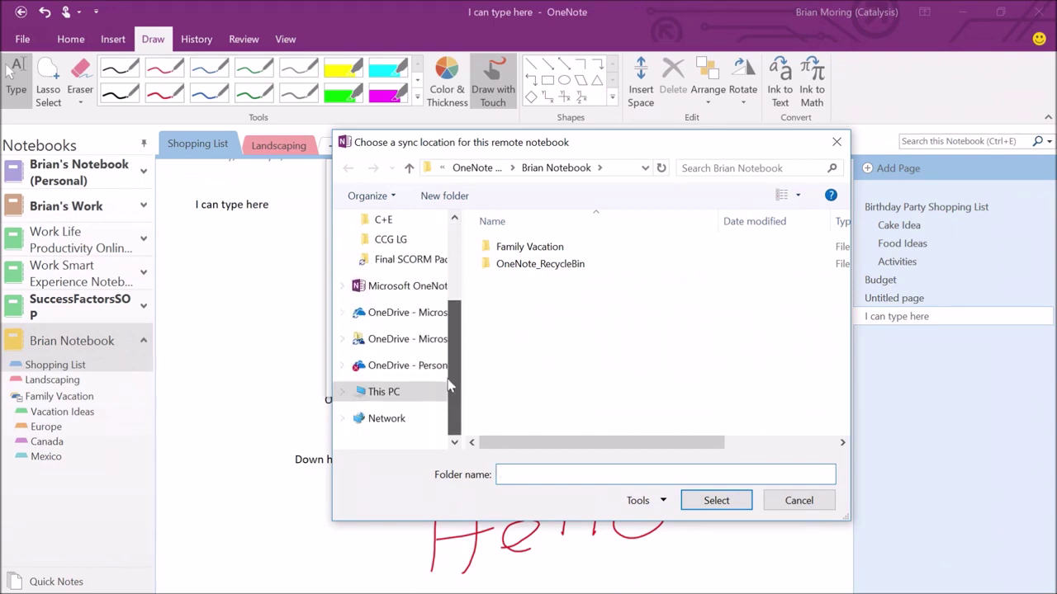
{"action": "left_click", "coordinate": [378, 367]}
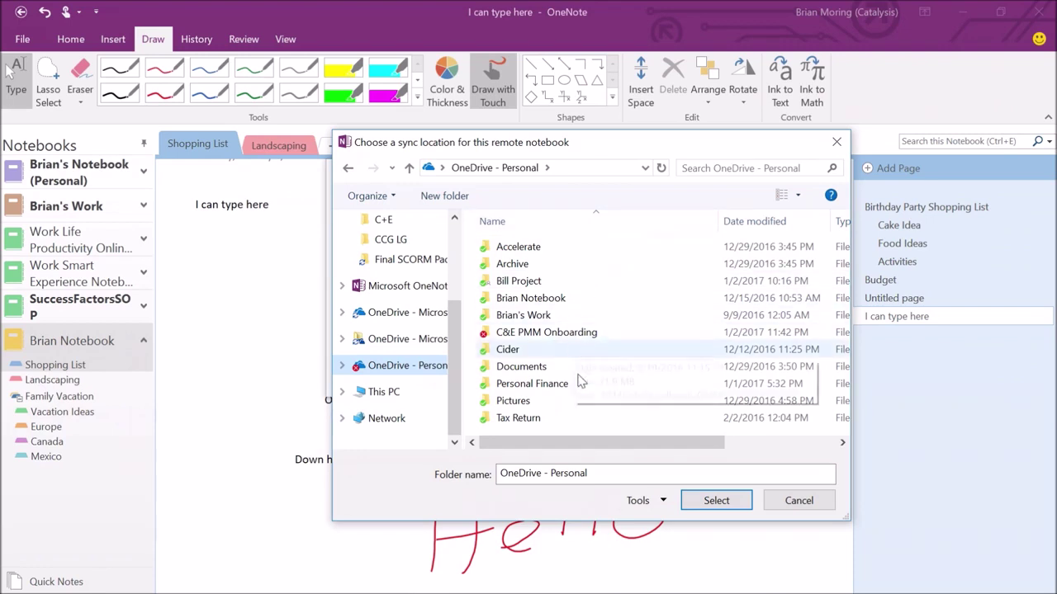
{"action": "left_click", "coordinate": [715, 501]}
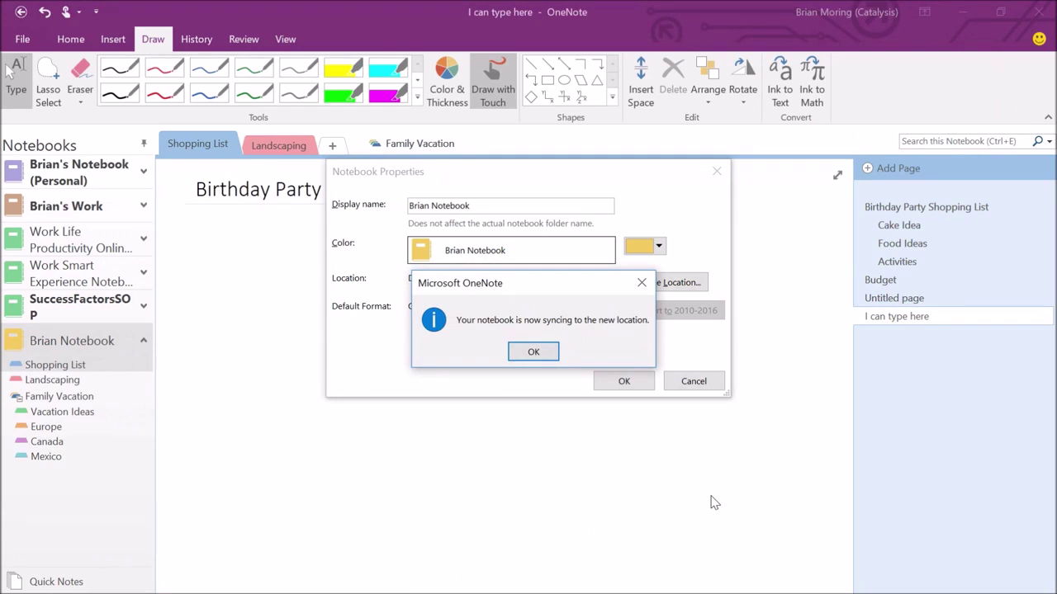
Dismiss the sync message and recheck Brian Notebook's Properties for the OneDrive - Personal location.
{"action": "left_click", "coordinate": [533, 351]}
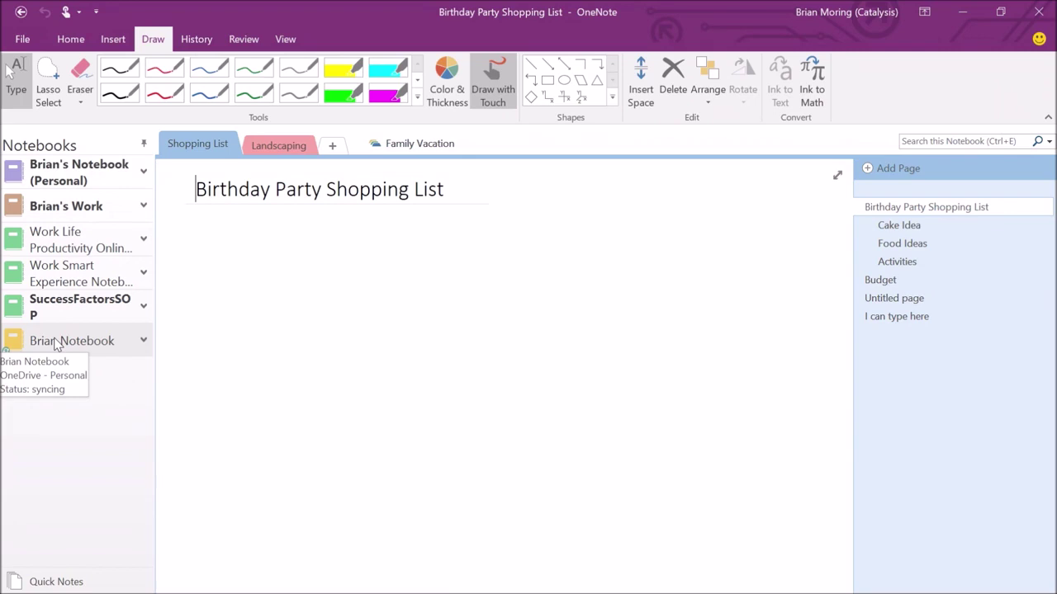
{"action": "right_click", "coordinate": [56, 344]}
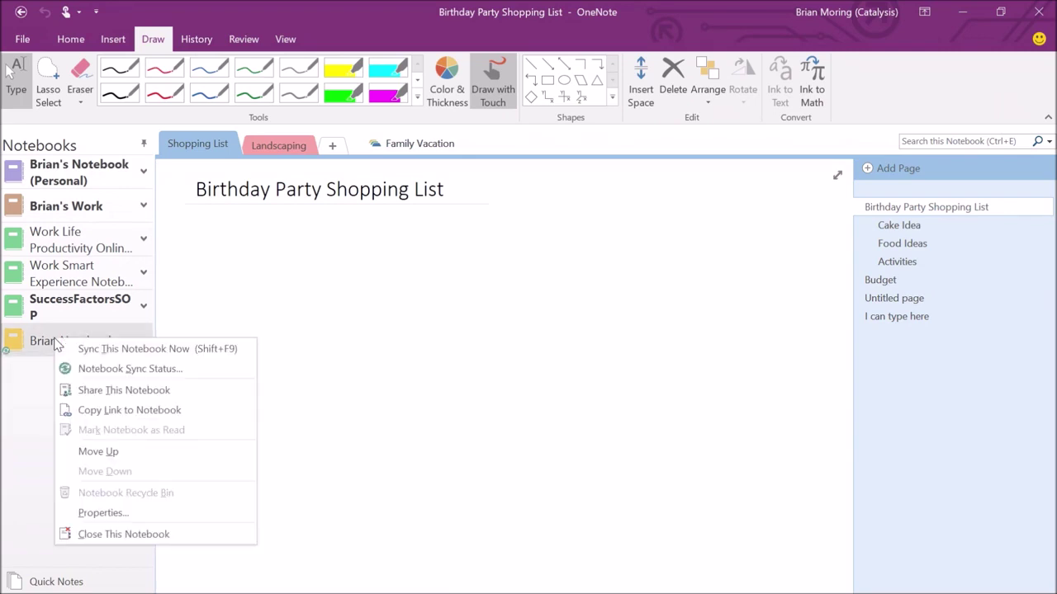
{"action": "left_click", "coordinate": [128, 511]}
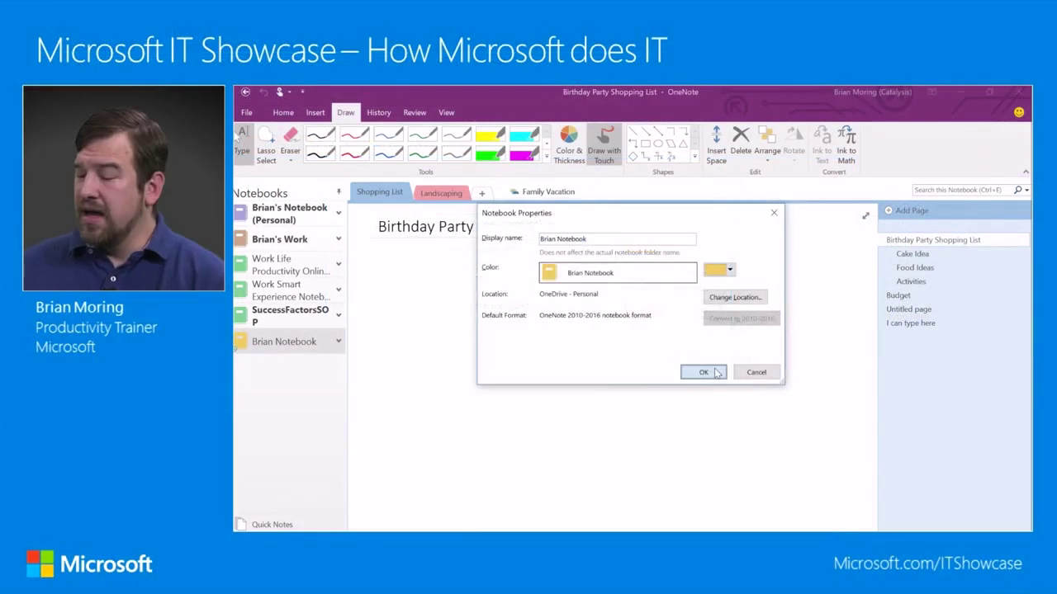
{"action": "left_click", "coordinate": [623, 380]}
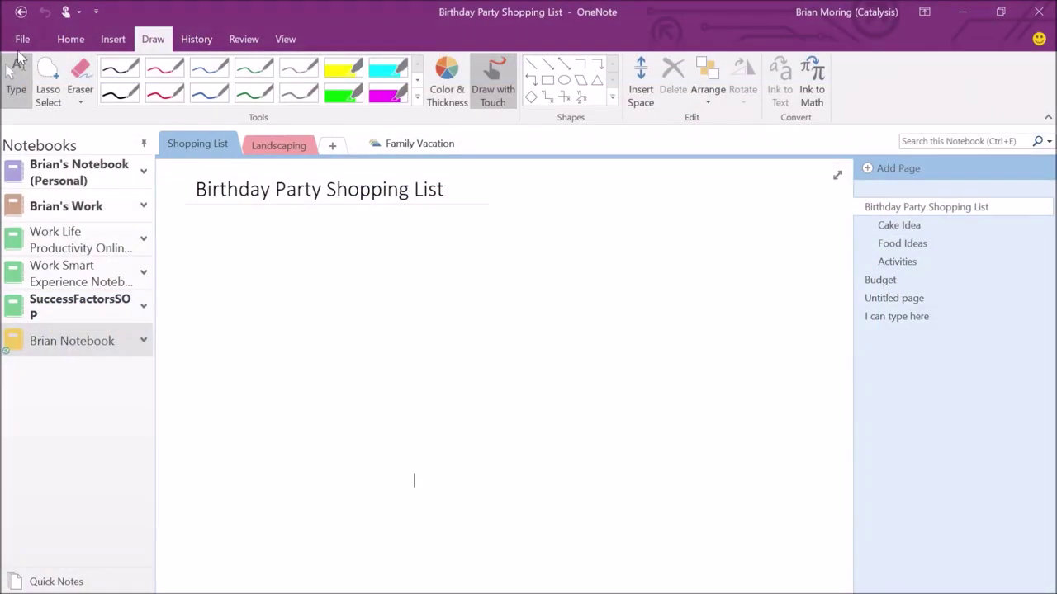
Go to the Share page in the File backstage for Brian Notebook.
{"action": "left_click", "coordinate": [21, 41]}
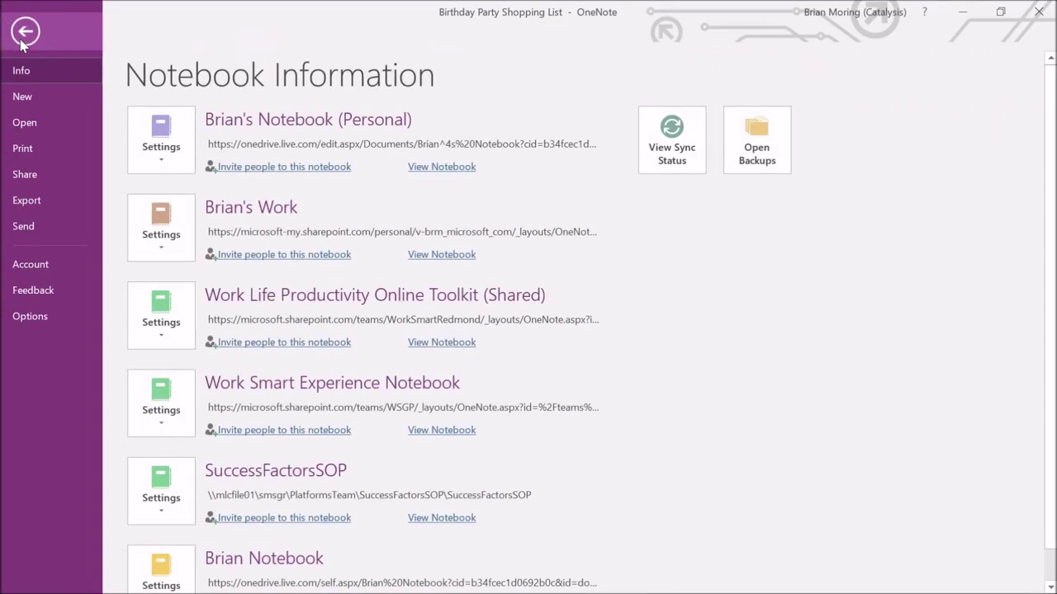
{"action": "left_click", "coordinate": [30, 176]}
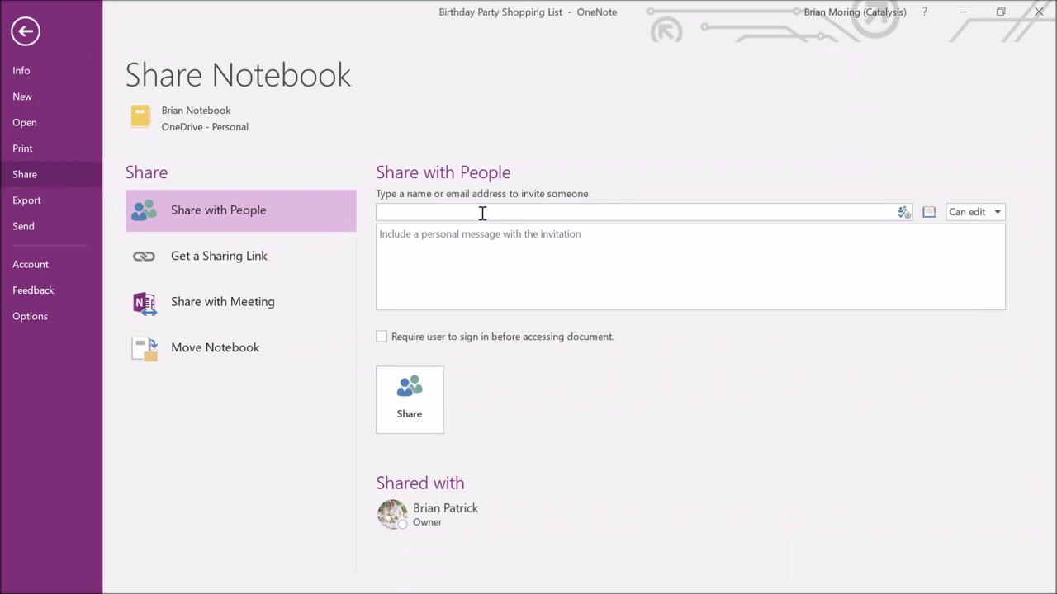
Invite the person's e-mail address with Can edit permission and share the notebook.
{"action": "left_click", "coordinate": [451, 213]}
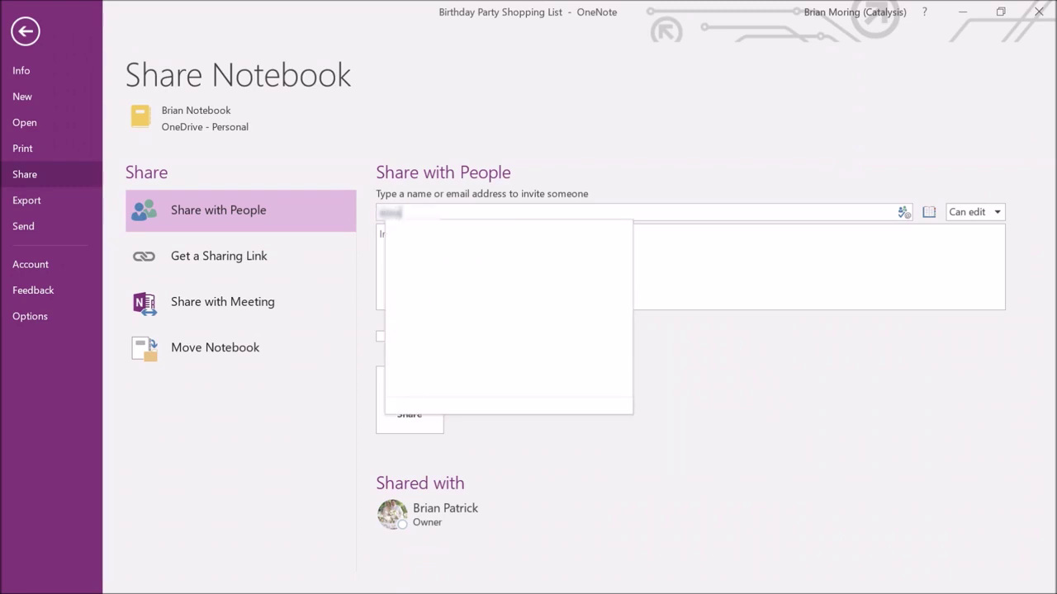
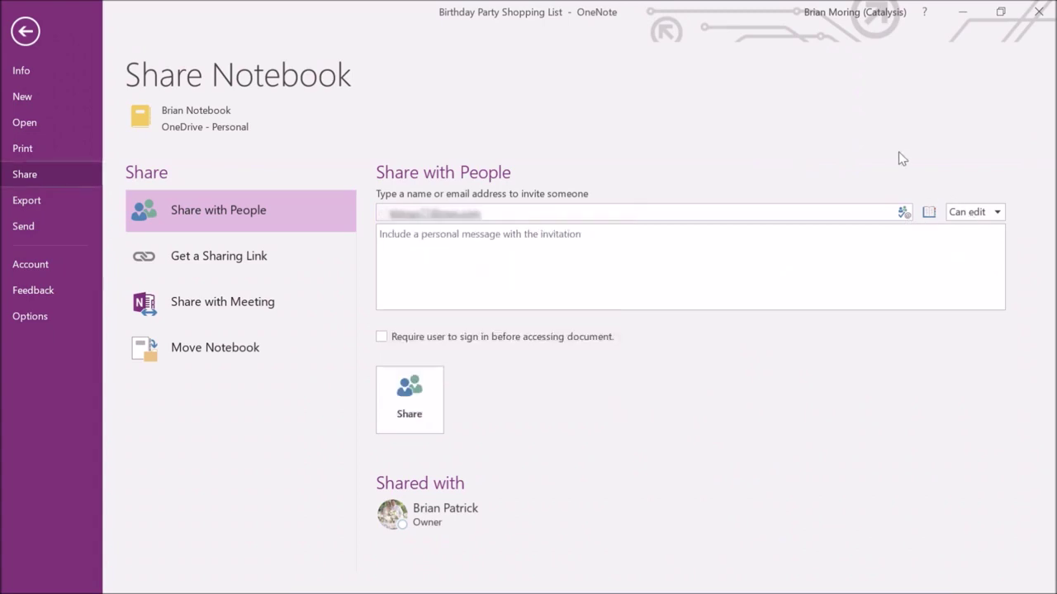
{"action": "left_click", "coordinate": [972, 218]}
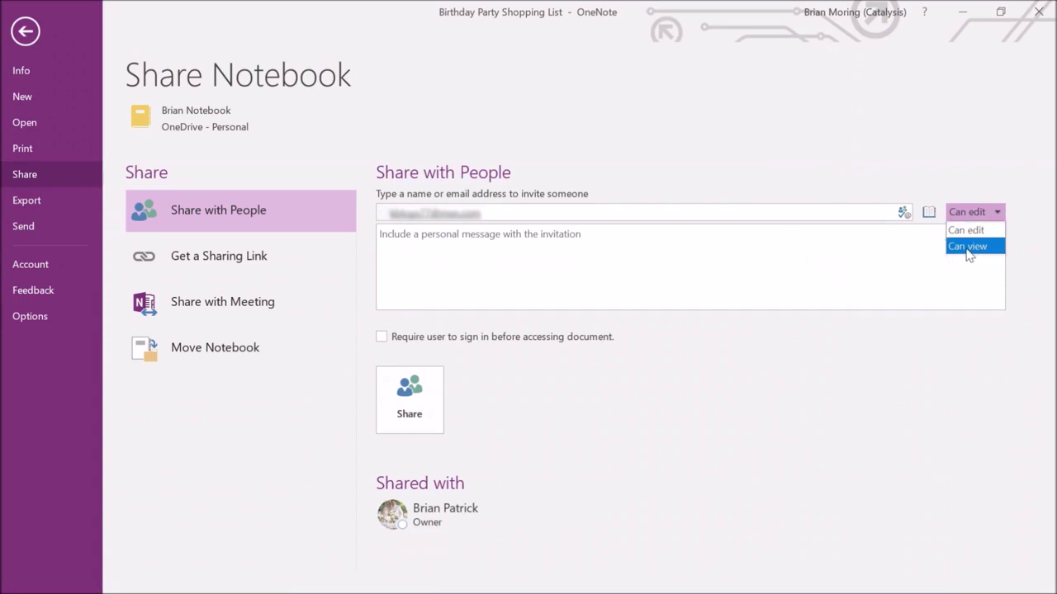
{"action": "left_click", "coordinate": [965, 230]}
{"action": "left_click", "coordinate": [852, 247]}
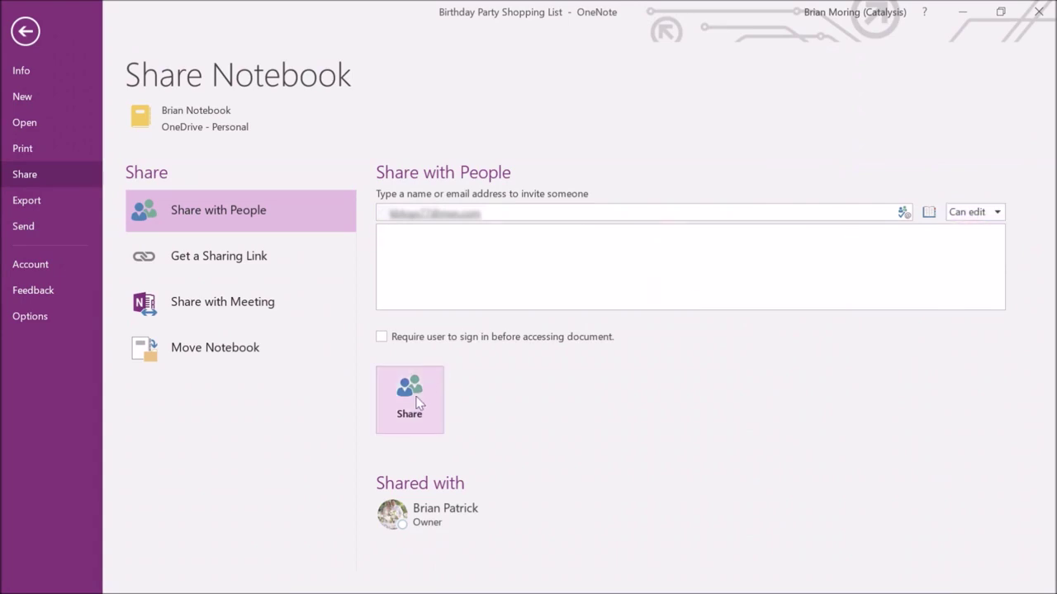
{"action": "left_click", "coordinate": [417, 403]}
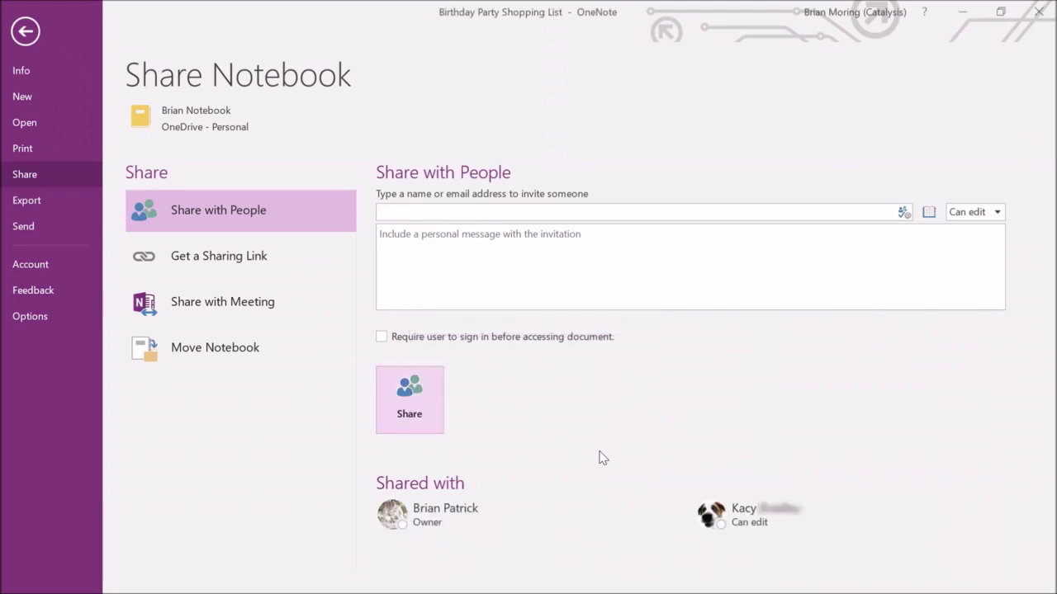
{"action": "mouse_move", "coordinate": [798, 522]}
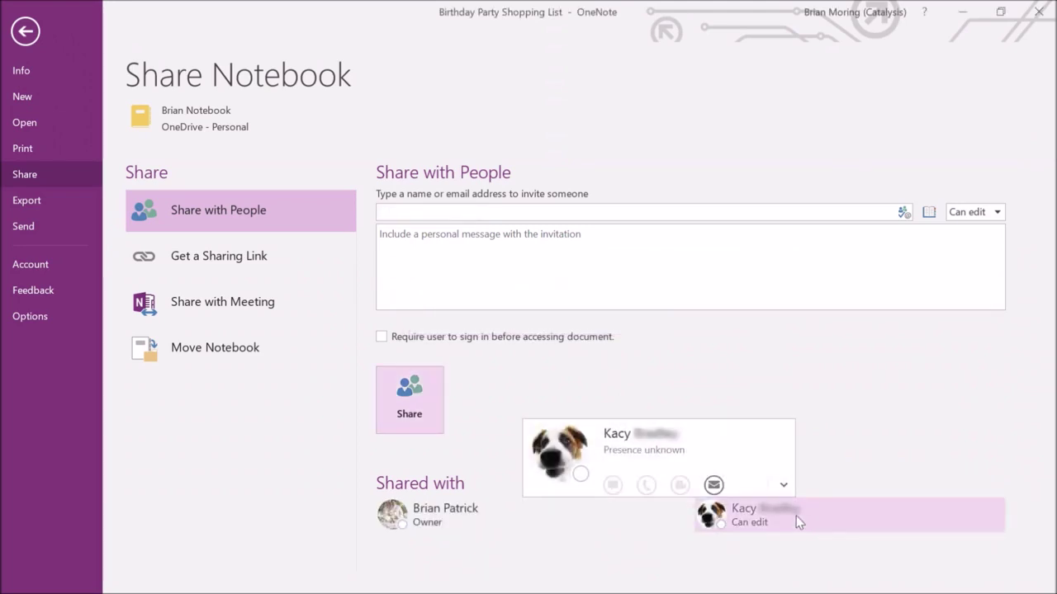
Leave the backstage view and switch from the Home ribbon to the History ribbon.
{"action": "left_click", "coordinate": [26, 32]}
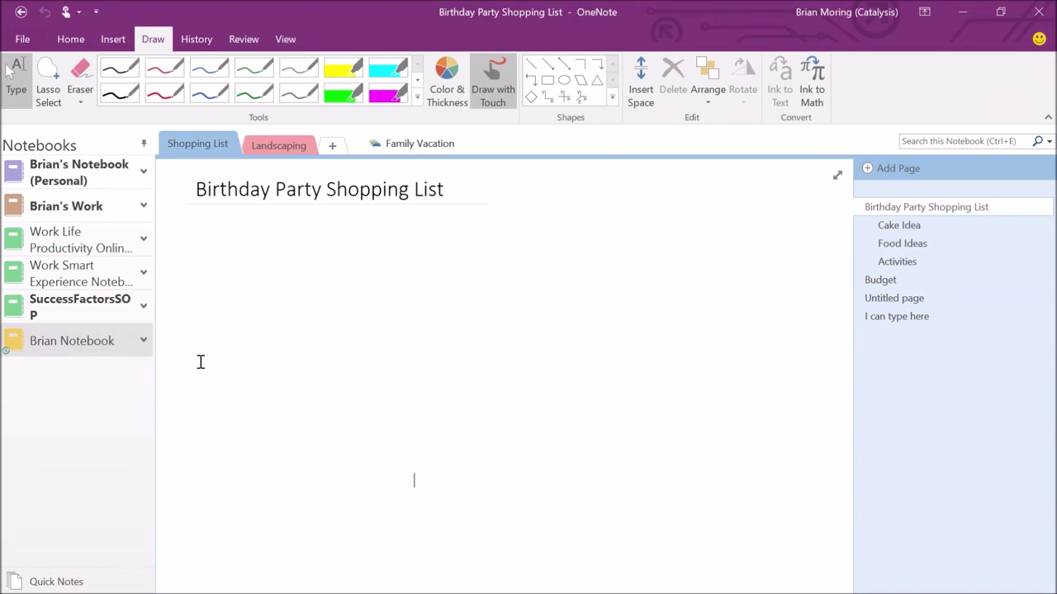
{"action": "left_click", "coordinate": [77, 40]}
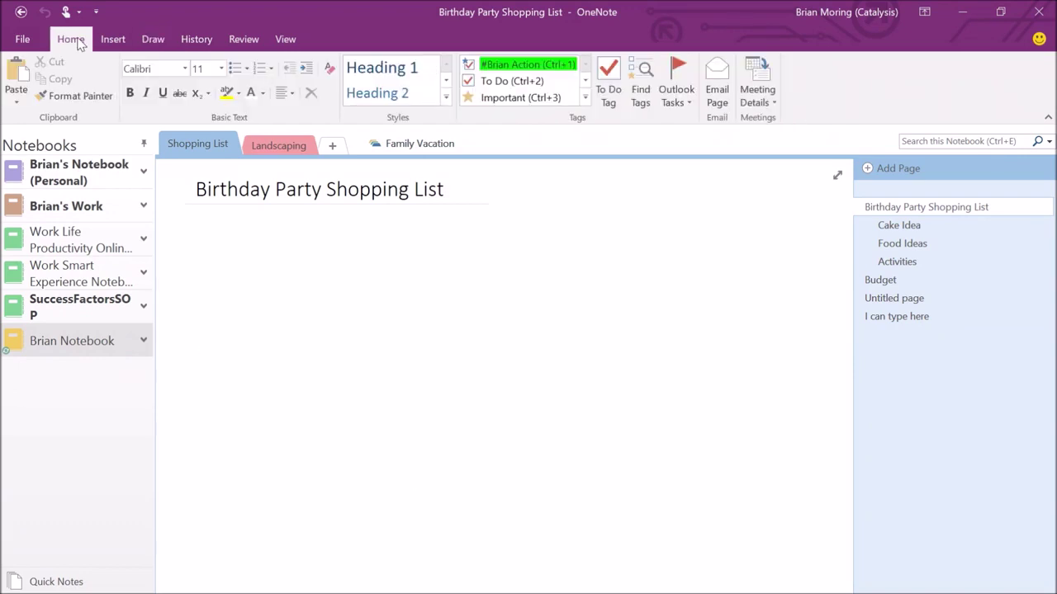
{"action": "left_click", "coordinate": [196, 41]}
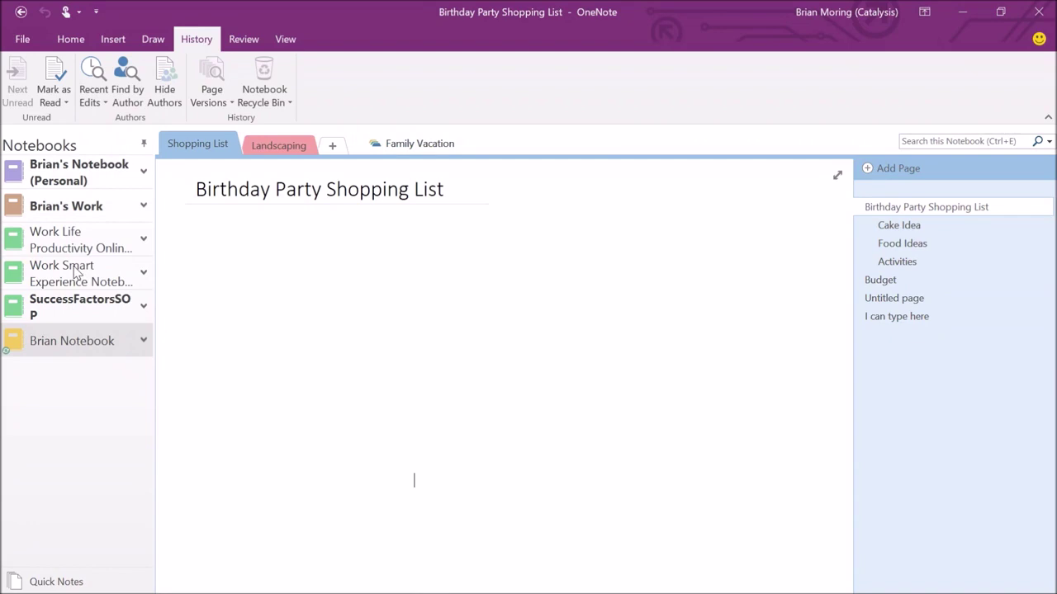
Browse Work Life Productivity's Welcome, How to Use This Kit, Session Preparations and How to Spread the Word pages.
{"action": "left_click", "coordinate": [96, 240]}
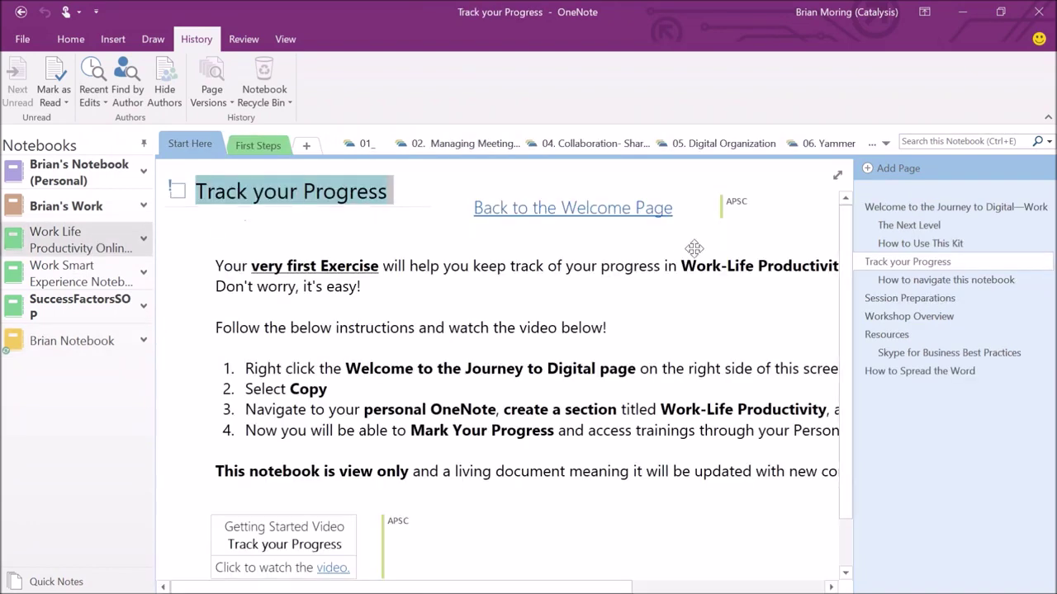
{"action": "left_click", "coordinate": [911, 208]}
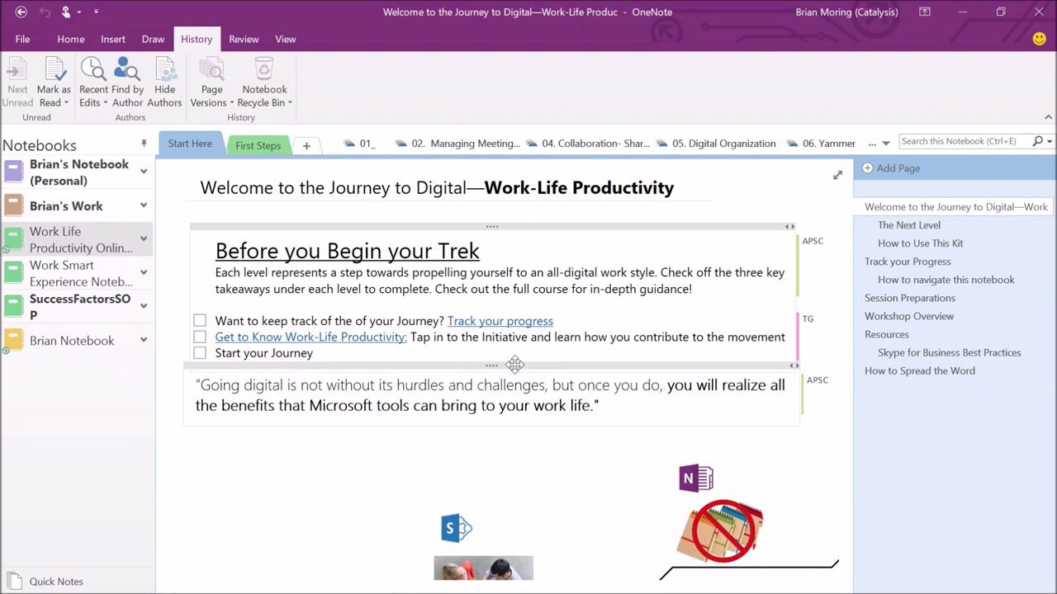
{"action": "left_click", "coordinate": [918, 243]}
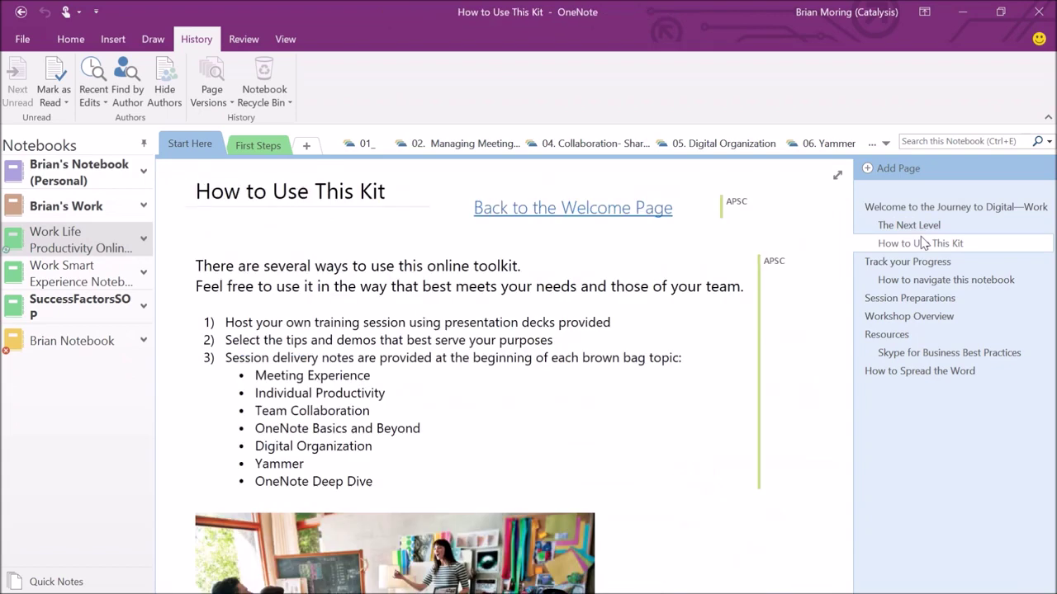
{"action": "left_click", "coordinate": [903, 209]}
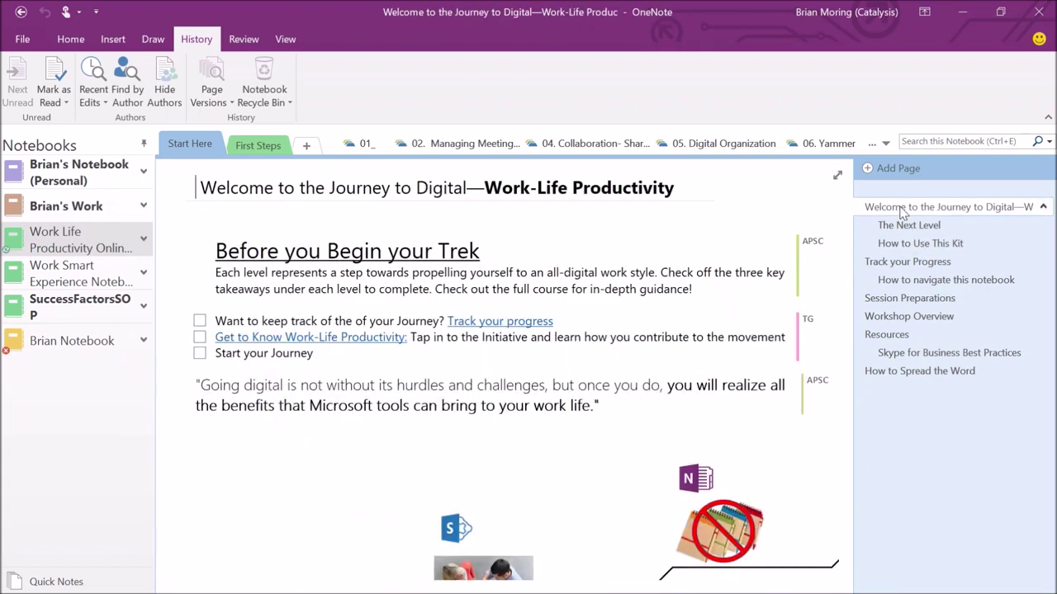
{"action": "left_click", "coordinate": [911, 300]}
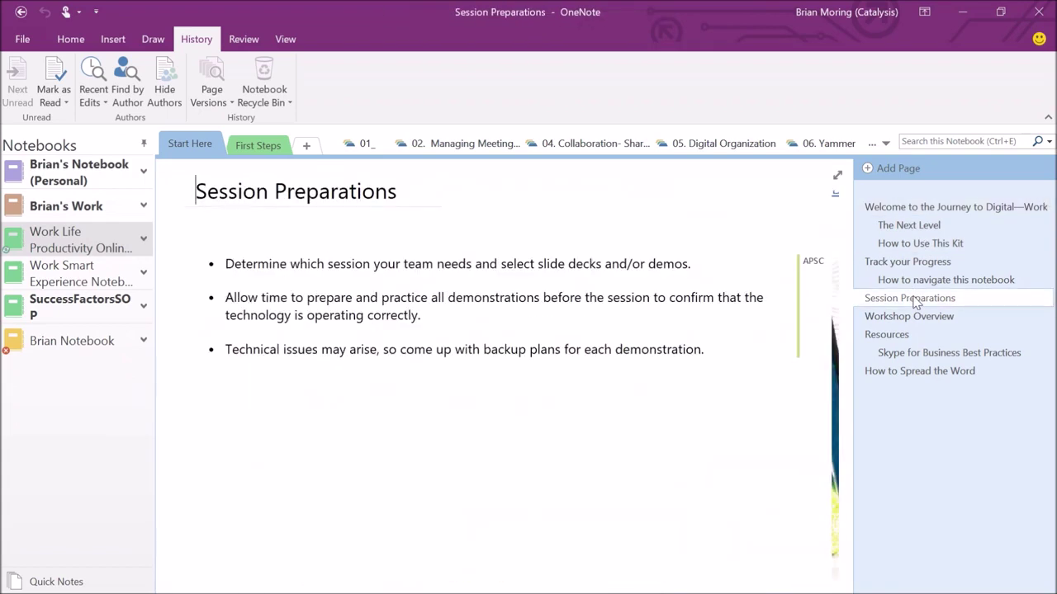
{"action": "left_click", "coordinate": [902, 371]}
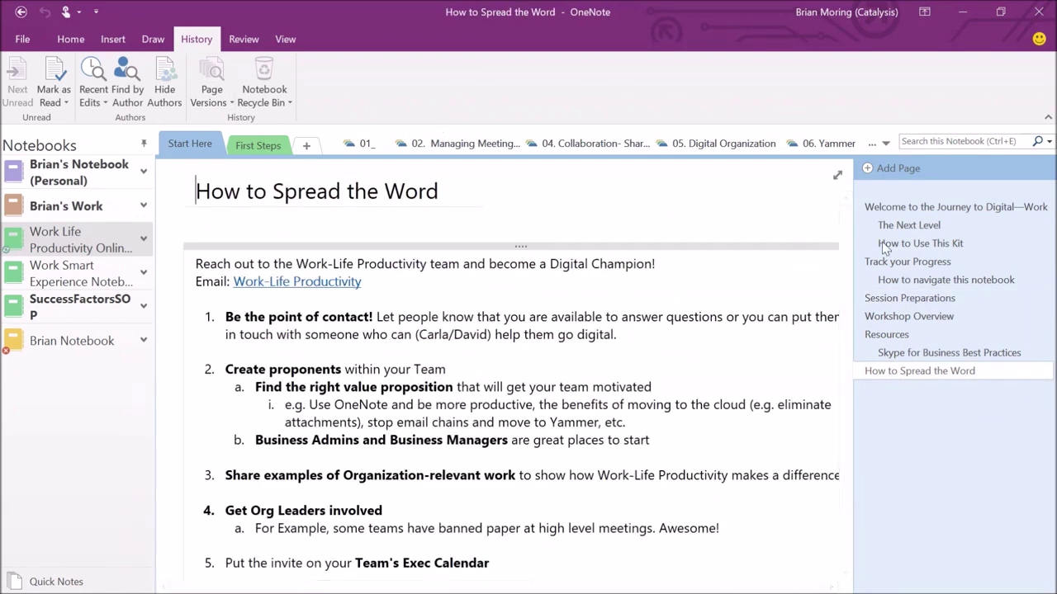
View First Steps' Scheduling a Meeting page in 02. Managing Meetings, then open Work Smart Experience Notebook.
{"action": "left_click", "coordinate": [256, 139]}
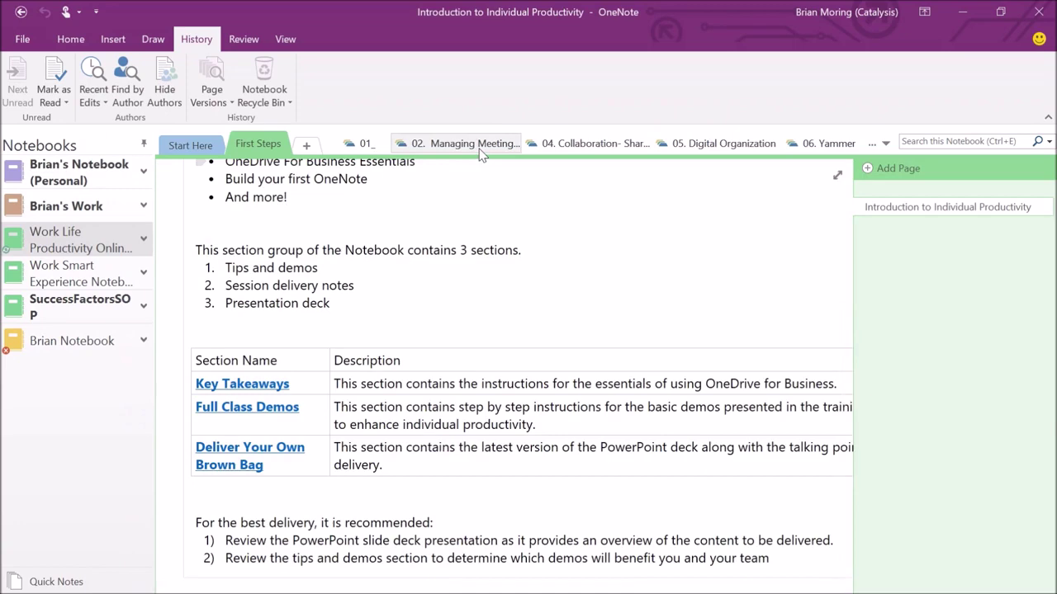
{"action": "left_click", "coordinate": [466, 142]}
{"action": "left_click", "coordinate": [879, 245]}
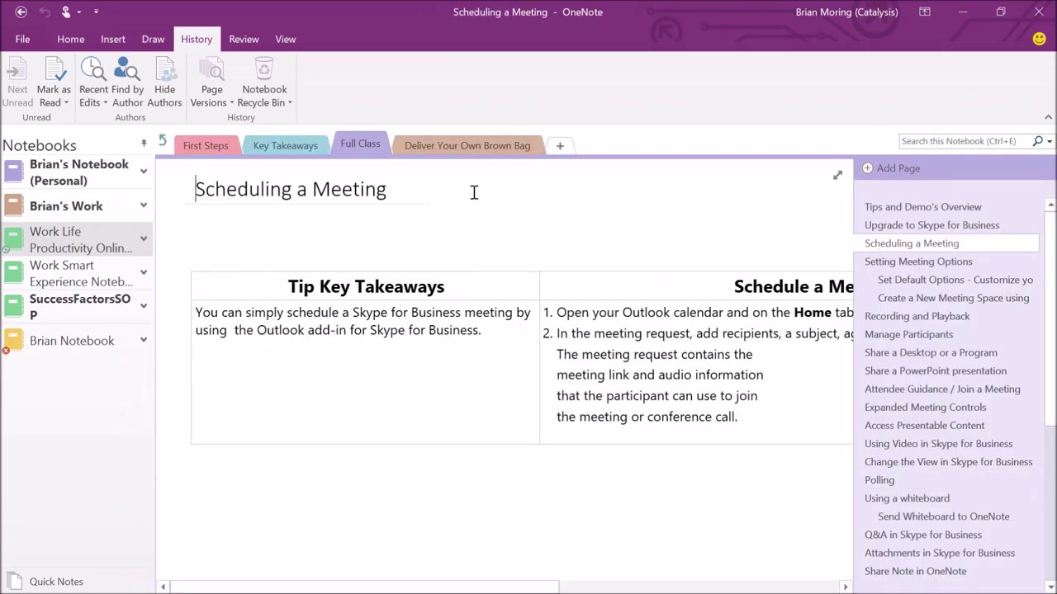
{"action": "left_click", "coordinate": [76, 273]}
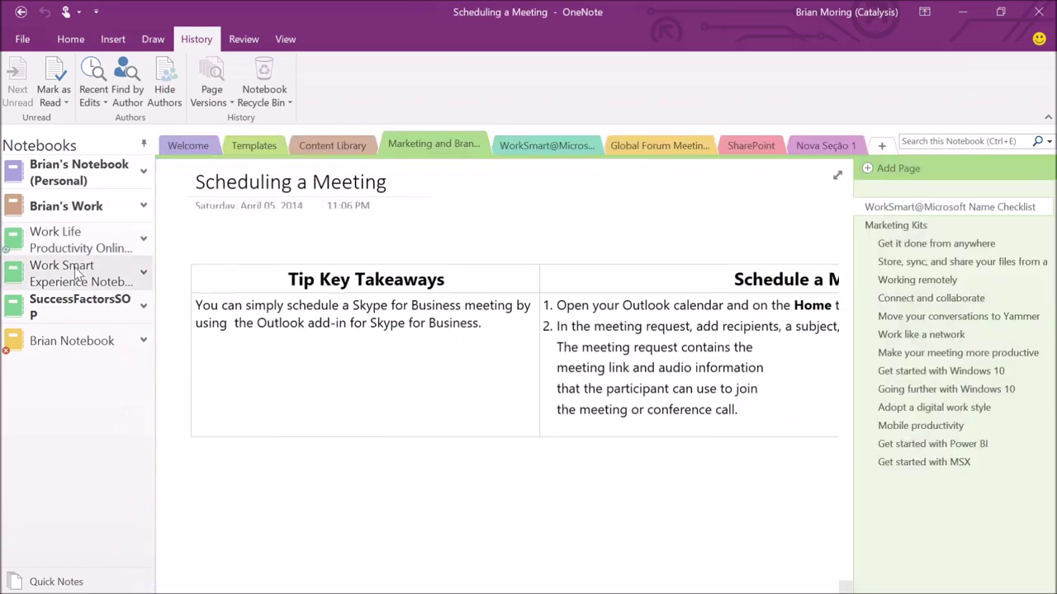
Look through the Working remotely page and the Brian Notebook, Brian's Work and Work Smart Experience notebooks.
{"action": "left_click", "coordinate": [915, 282]}
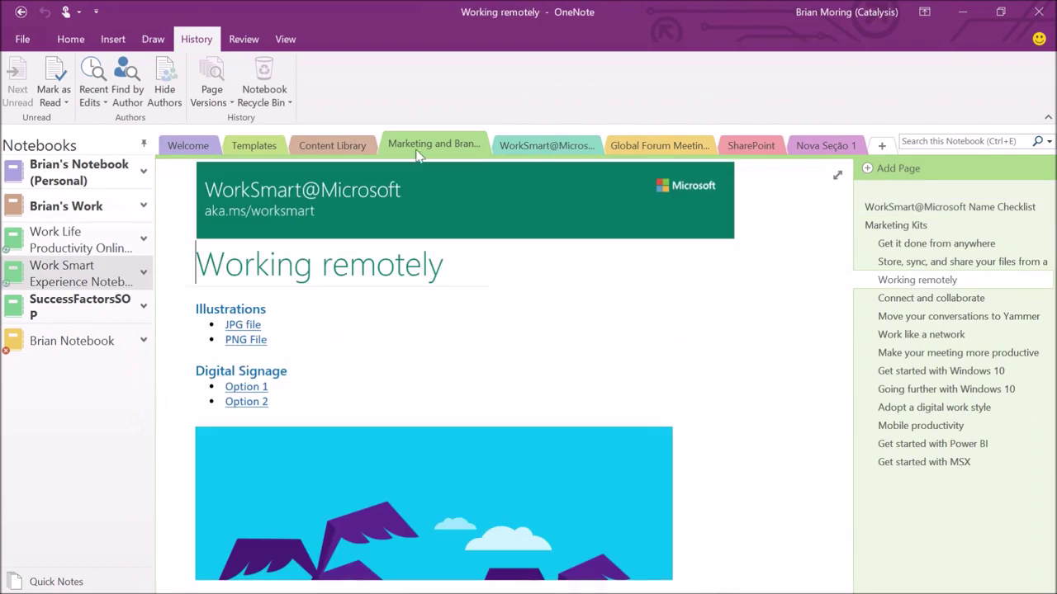
{"action": "left_click", "coordinate": [83, 41]}
{"action": "left_click", "coordinate": [193, 41]}
{"action": "left_click", "coordinate": [71, 341]}
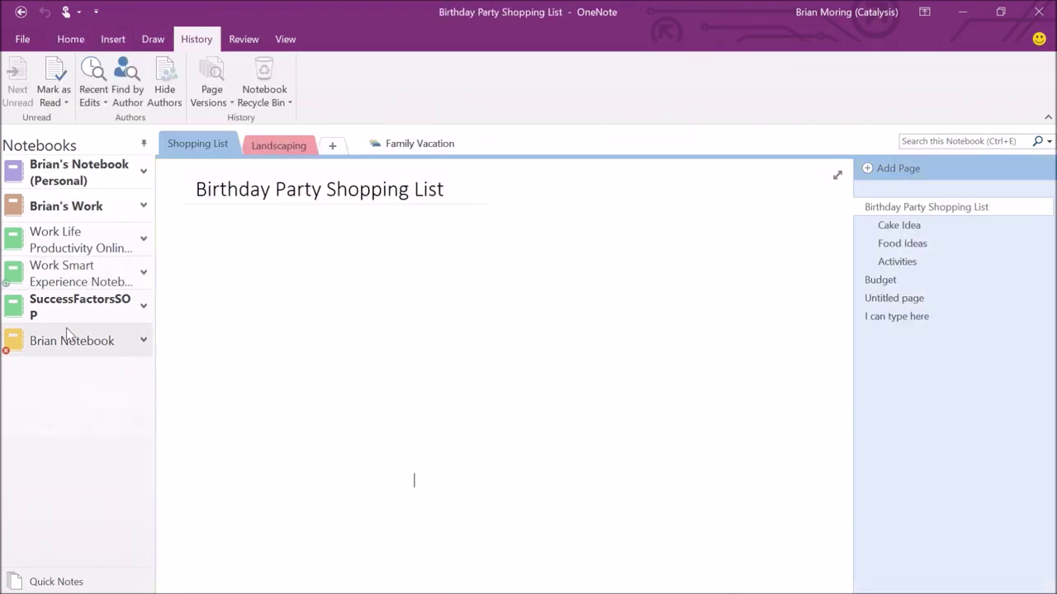
{"action": "left_click", "coordinate": [212, 102]}
{"action": "left_click", "coordinate": [217, 103]}
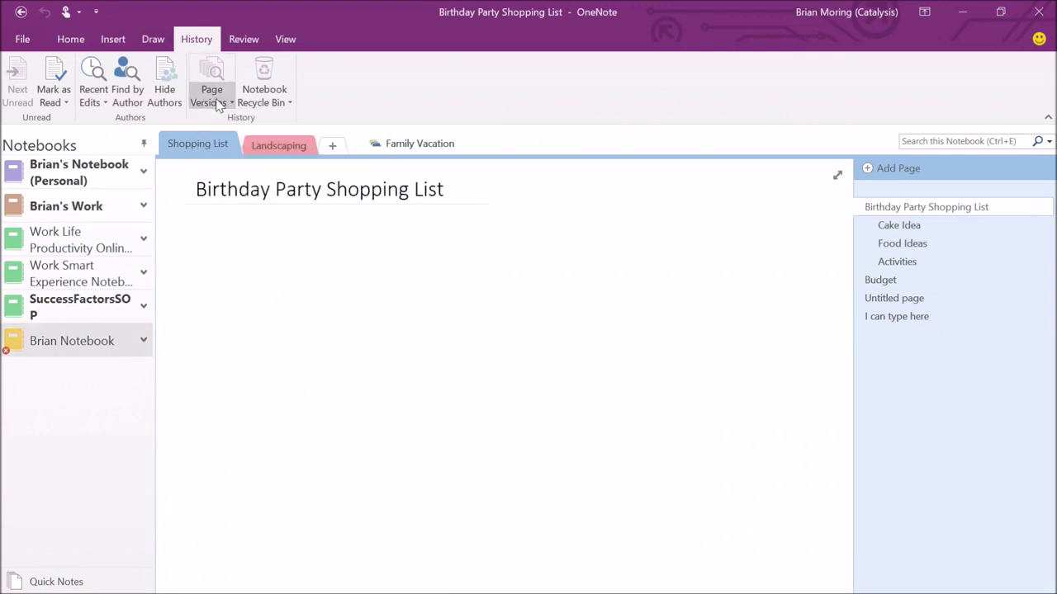
{"action": "left_click", "coordinate": [68, 211]}
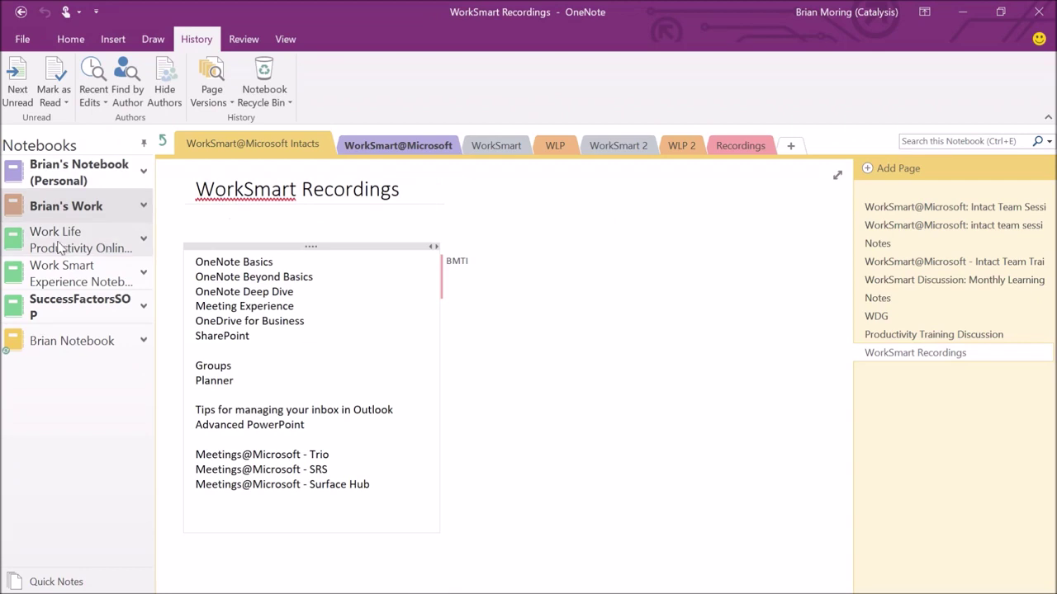
{"action": "left_click", "coordinate": [75, 267]}
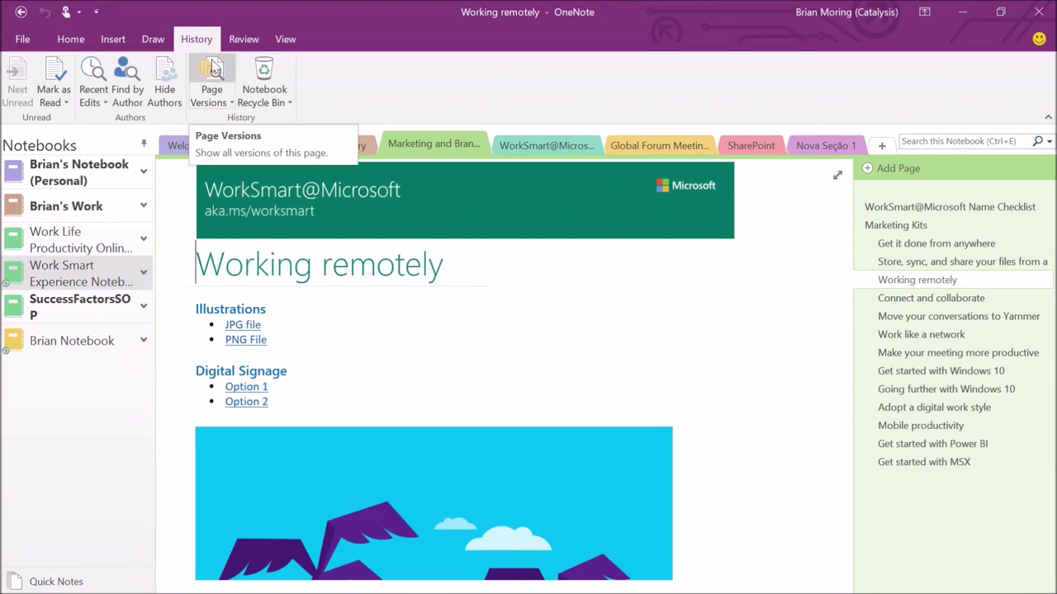
Open Work Life Productivity's Start Here Welcome page and show its Page Versions.
{"action": "left_click", "coordinate": [48, 238]}
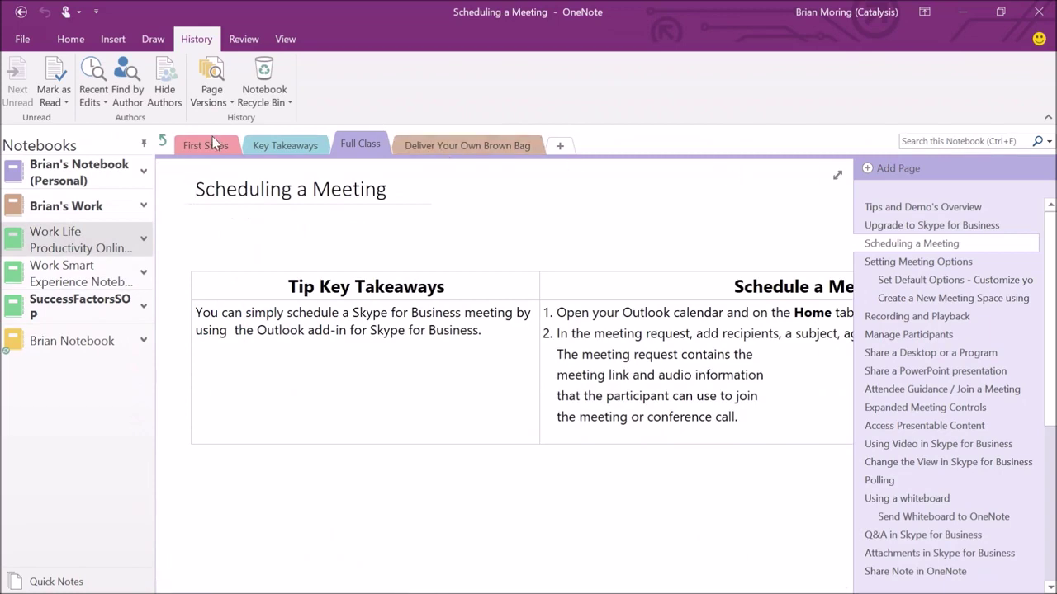
{"action": "left_click", "coordinate": [163, 140]}
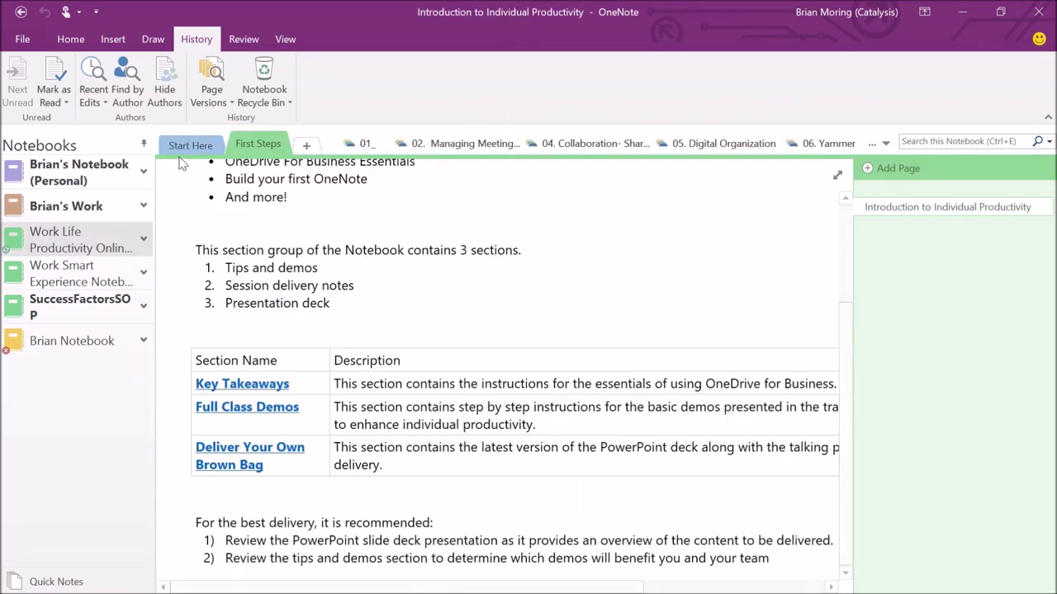
{"action": "left_click", "coordinate": [187, 146]}
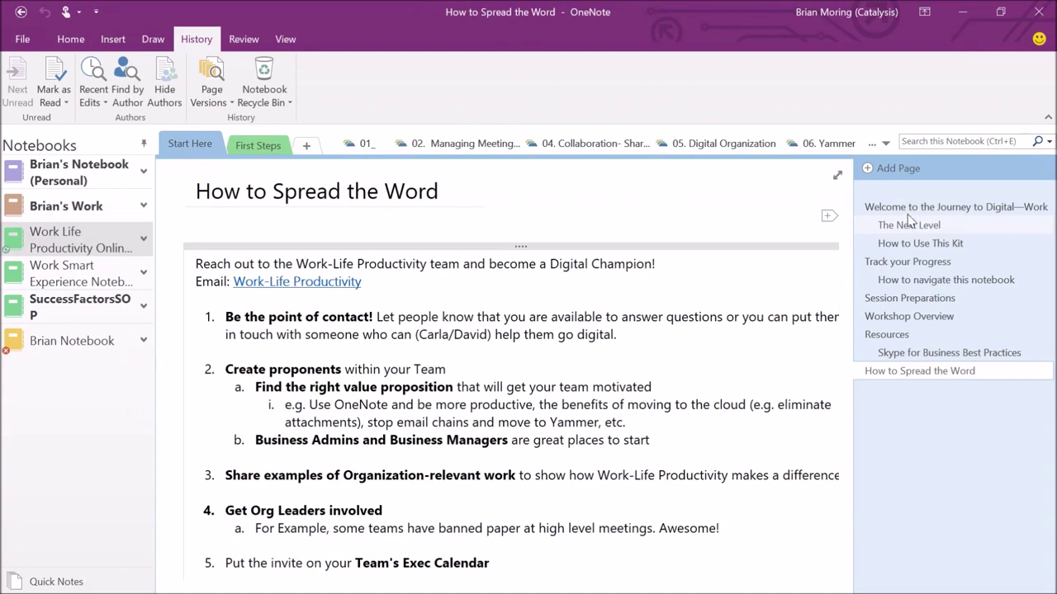
{"action": "left_click", "coordinate": [908, 208]}
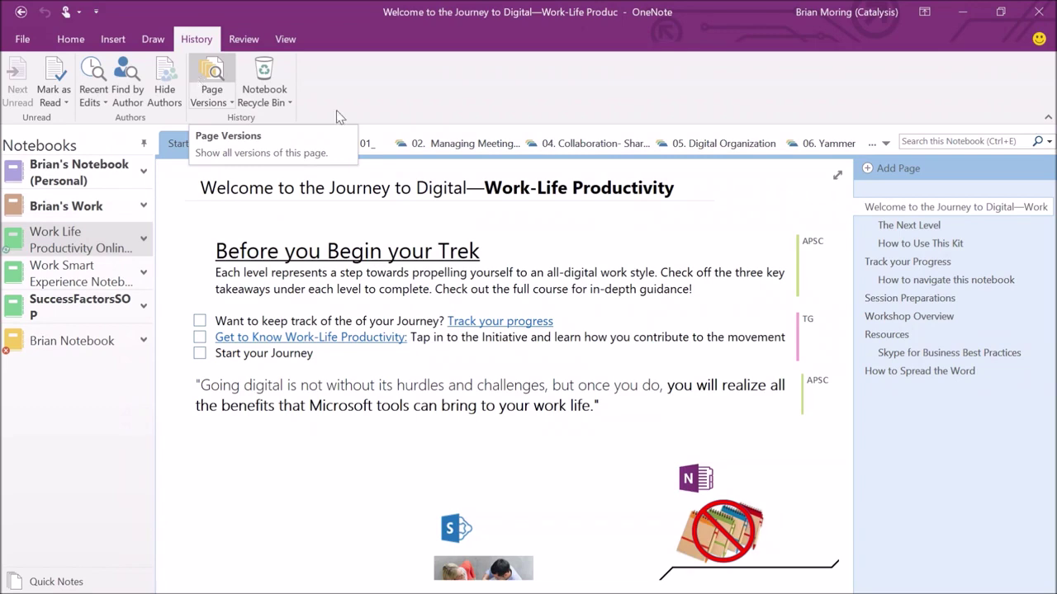
{"action": "left_click", "coordinate": [213, 74]}
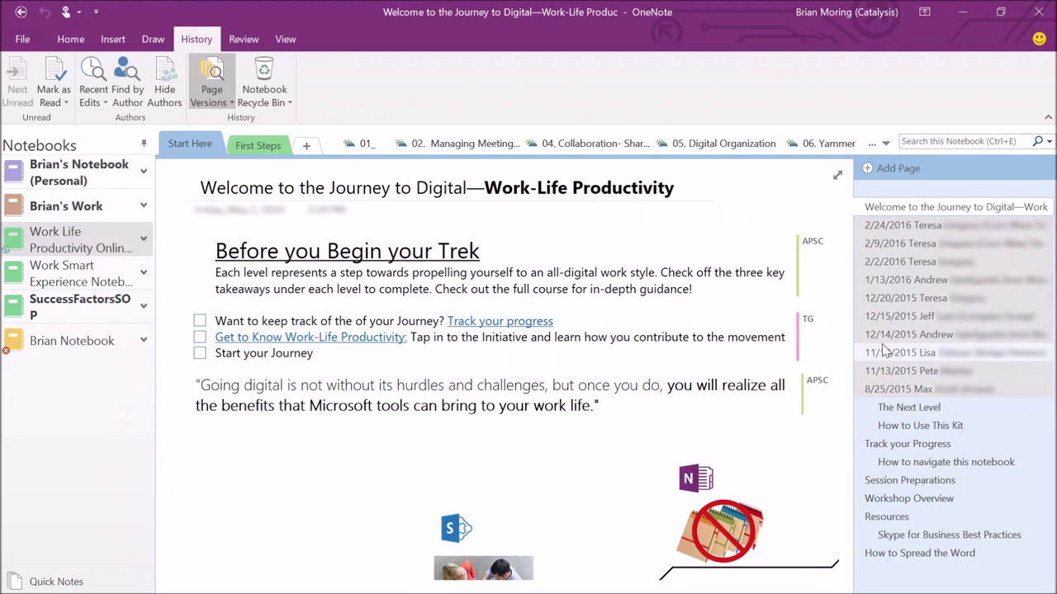
Review the 8/25/2015, 12/20/2015 and 2/9/2016 page versions, then turn Page Versions off.
{"action": "left_click", "coordinate": [899, 391]}
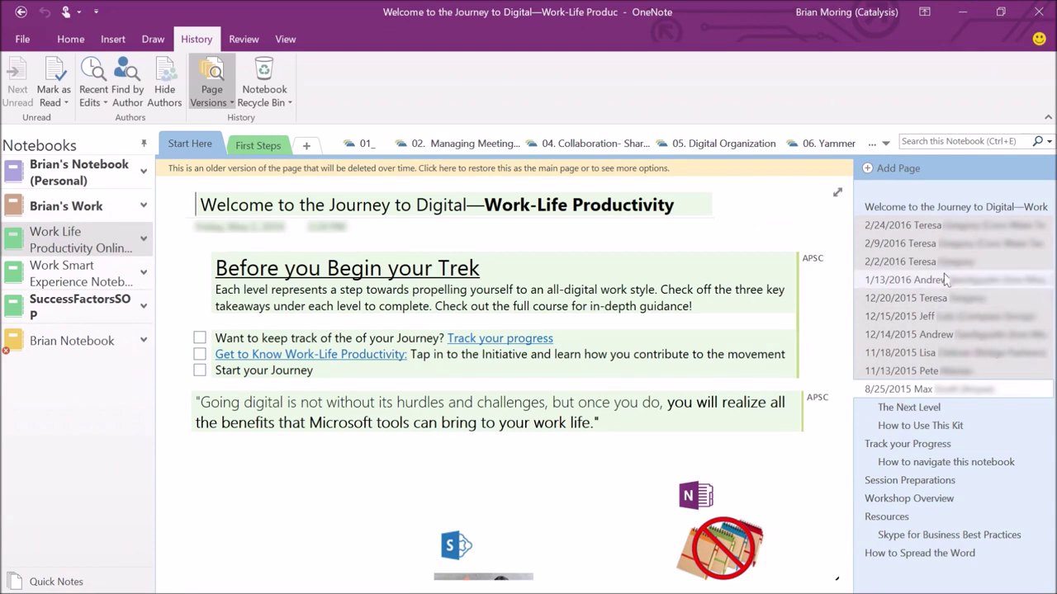
{"action": "left_click", "coordinate": [908, 299]}
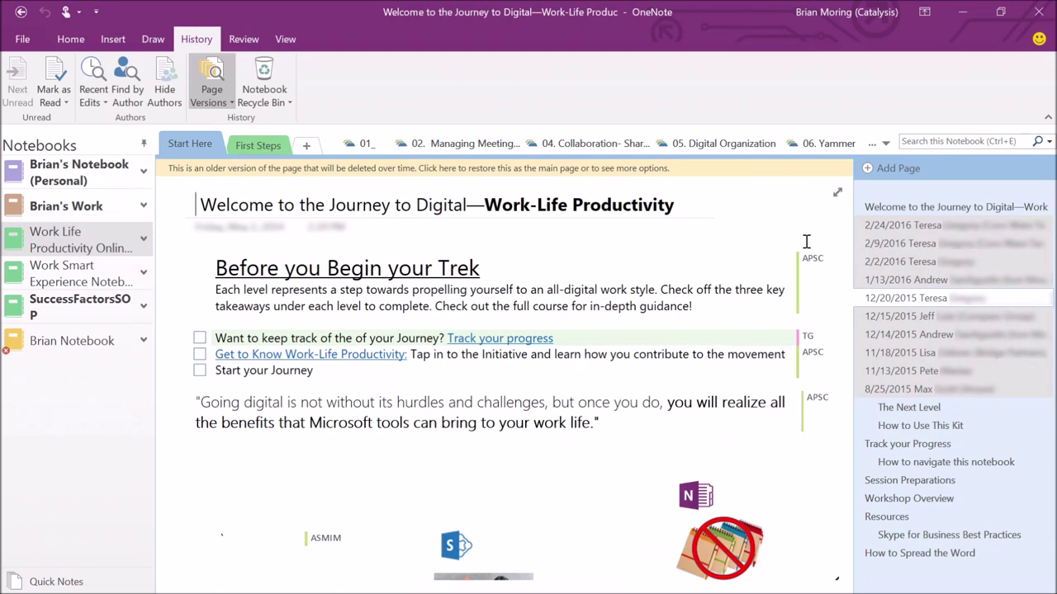
{"action": "left_click", "coordinate": [895, 247]}
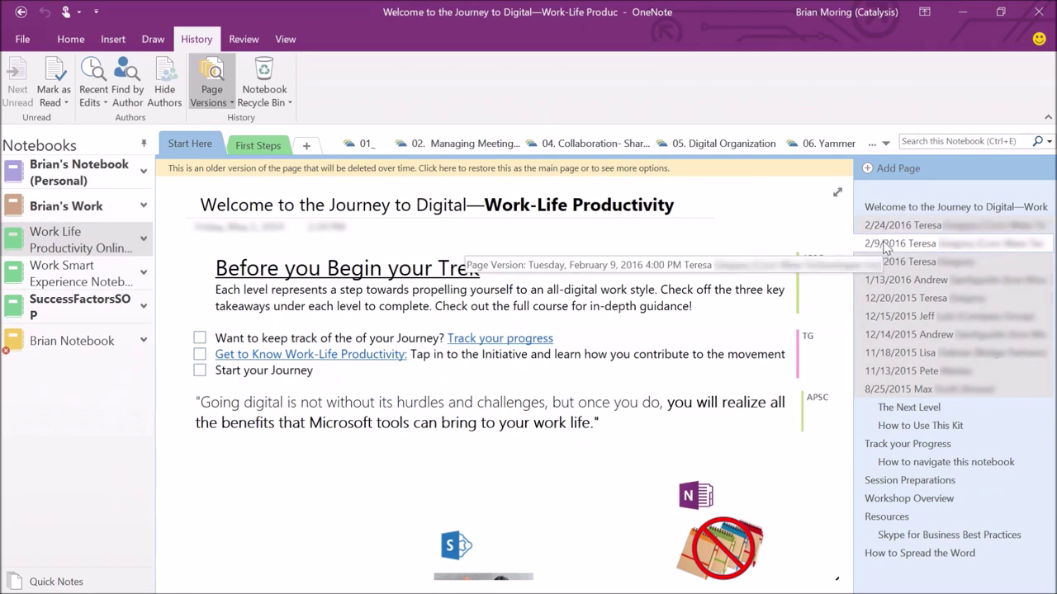
{"action": "right_click", "coordinate": [886, 248]}
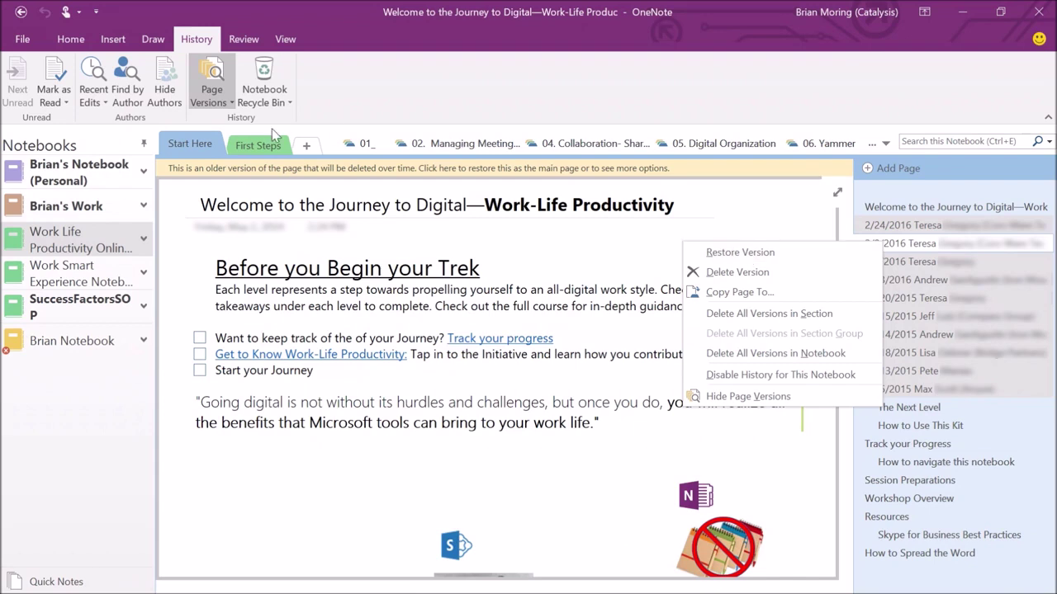
{"action": "left_click", "coordinate": [205, 66]}
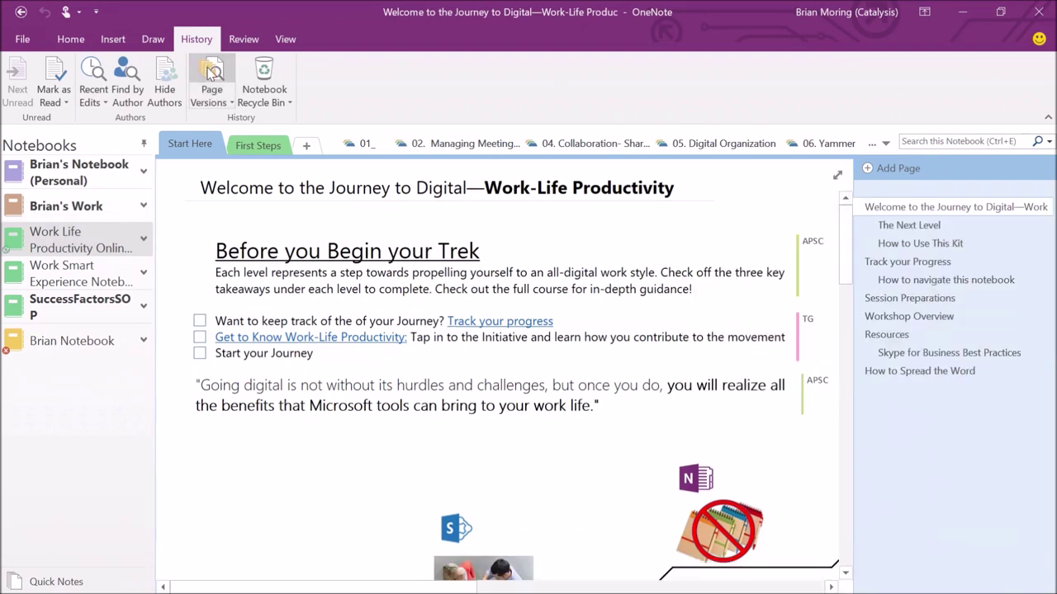
Go via Brian Notebook and SuccessFactorsSOP to Work Smart Experience Notebook's Working remotely page.
{"action": "left_click", "coordinate": [41, 333]}
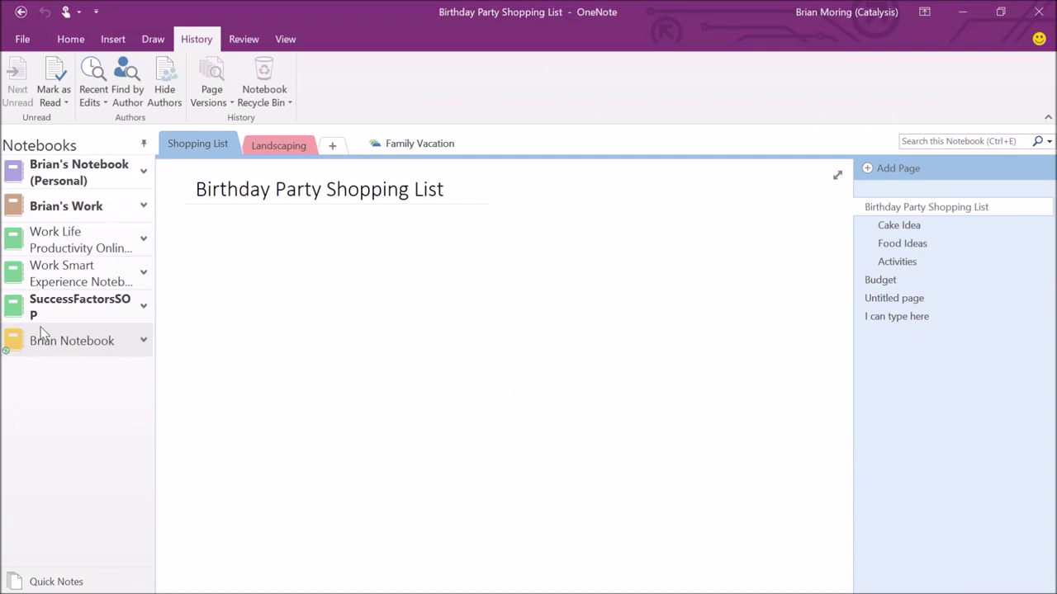
{"action": "mouse_move", "coordinate": [61, 245]}
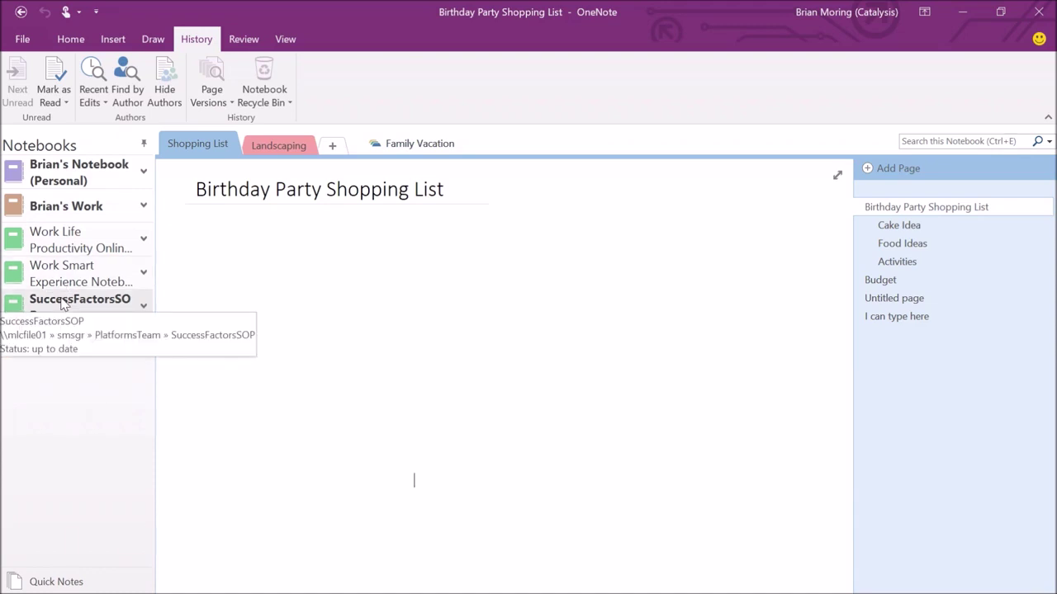
{"action": "left_click", "coordinate": [63, 303]}
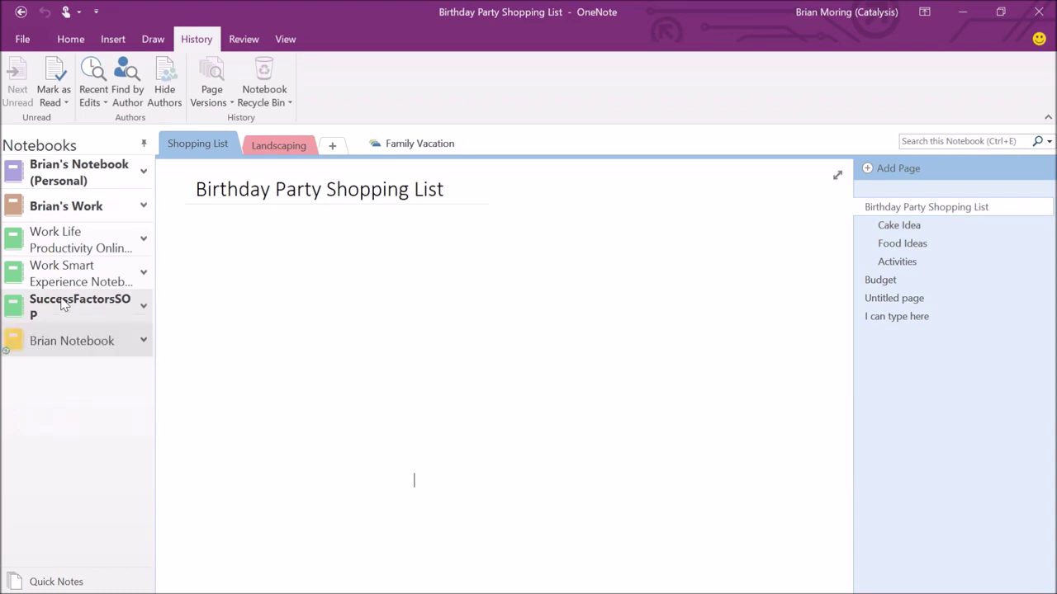
{"action": "left_click", "coordinate": [70, 283]}
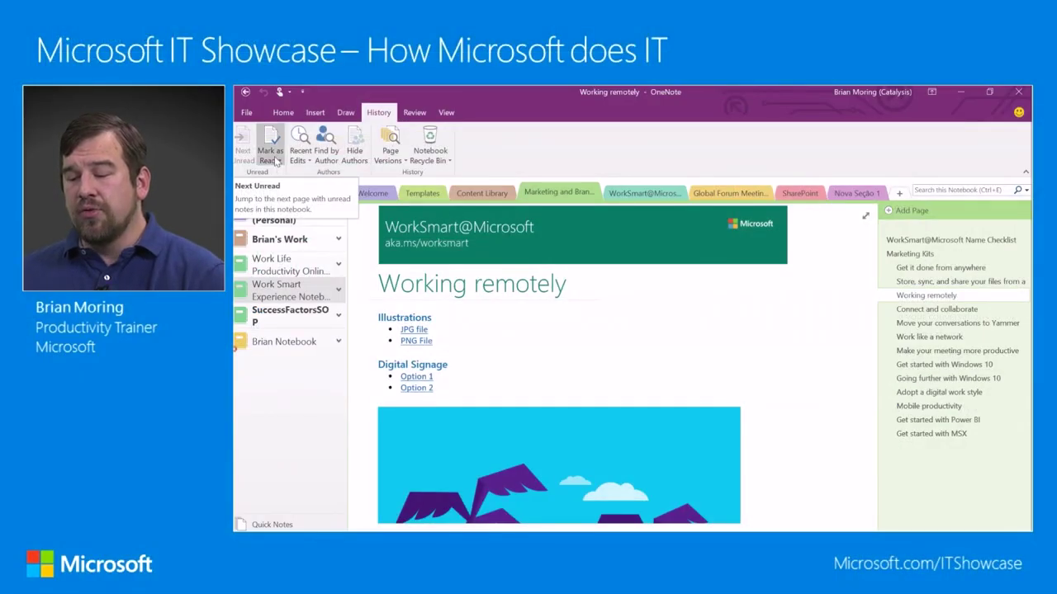
Check the Mark as Read options, then reopen Brian Notebook's Birthday Party Shopping List page.
{"action": "left_click", "coordinate": [276, 161]}
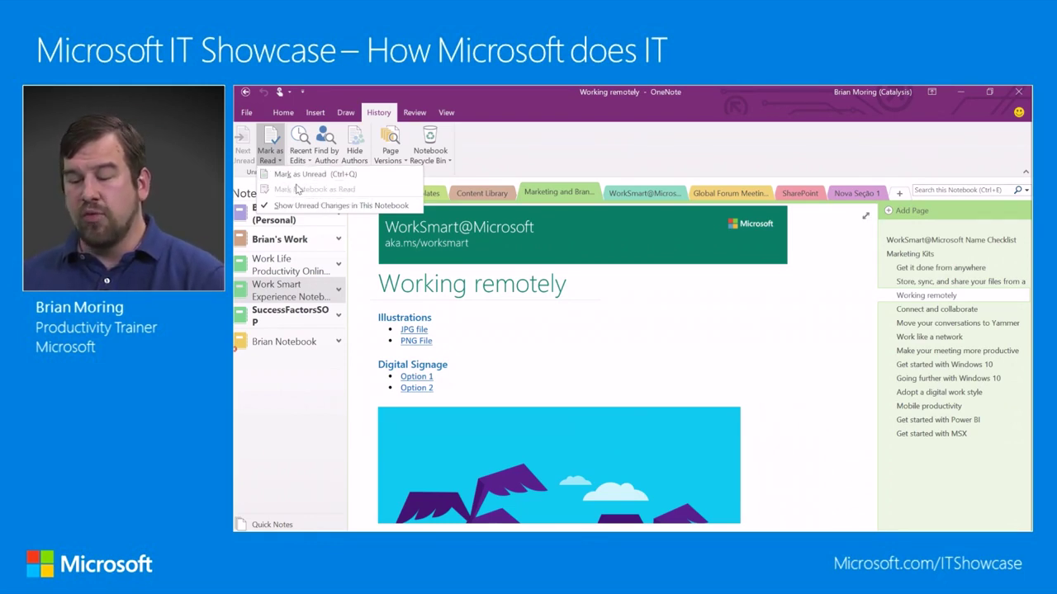
{"action": "left_click", "coordinate": [467, 339]}
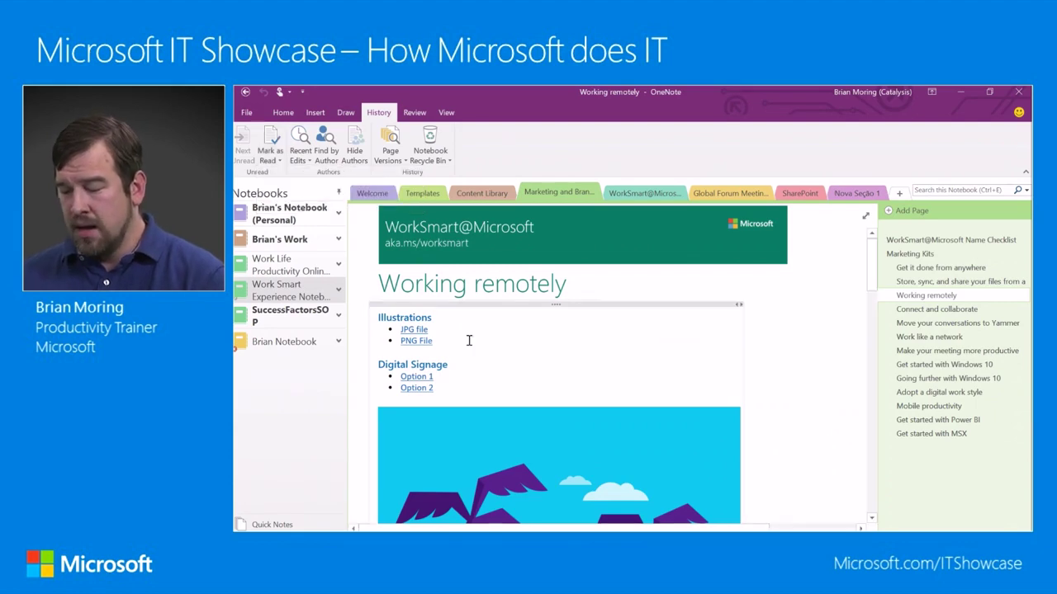
{"action": "left_click", "coordinate": [266, 351]}
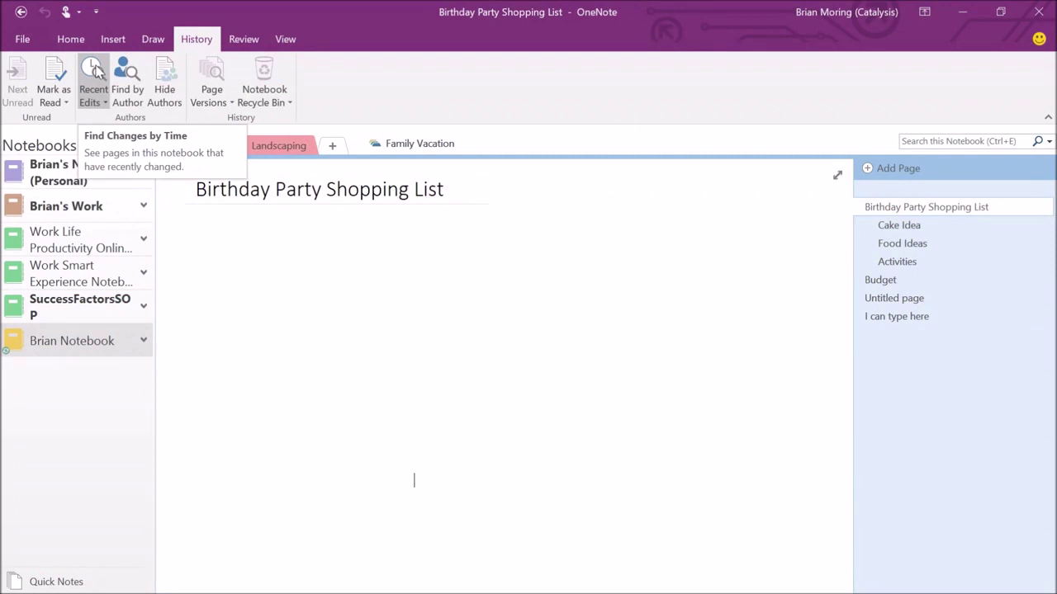
List pages changed in the last 7 days, open Food Ideas, and close the results pane.
{"action": "left_click", "coordinate": [97, 71]}
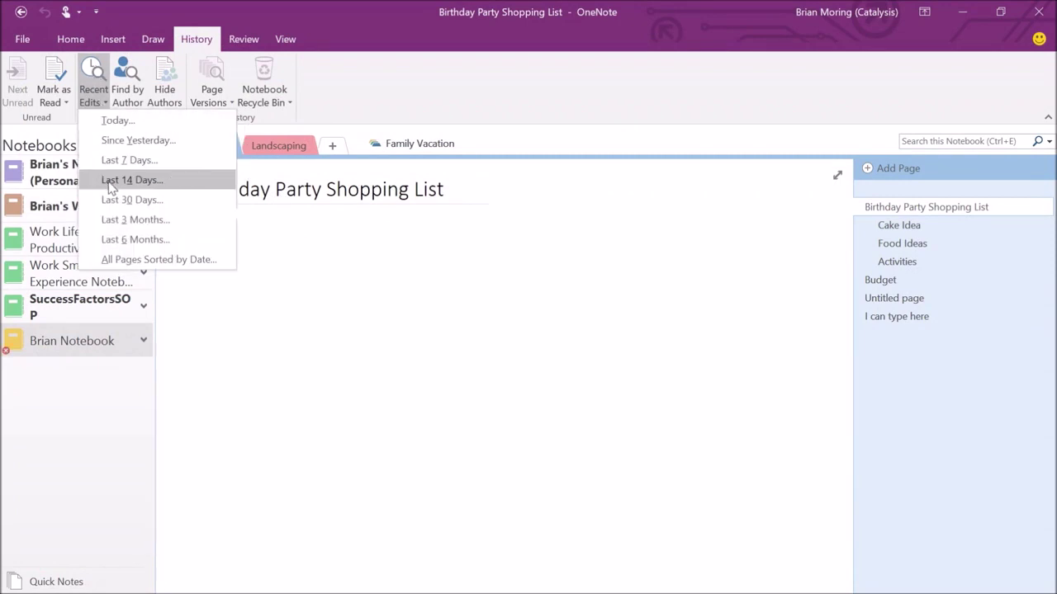
{"action": "left_click", "coordinate": [118, 161]}
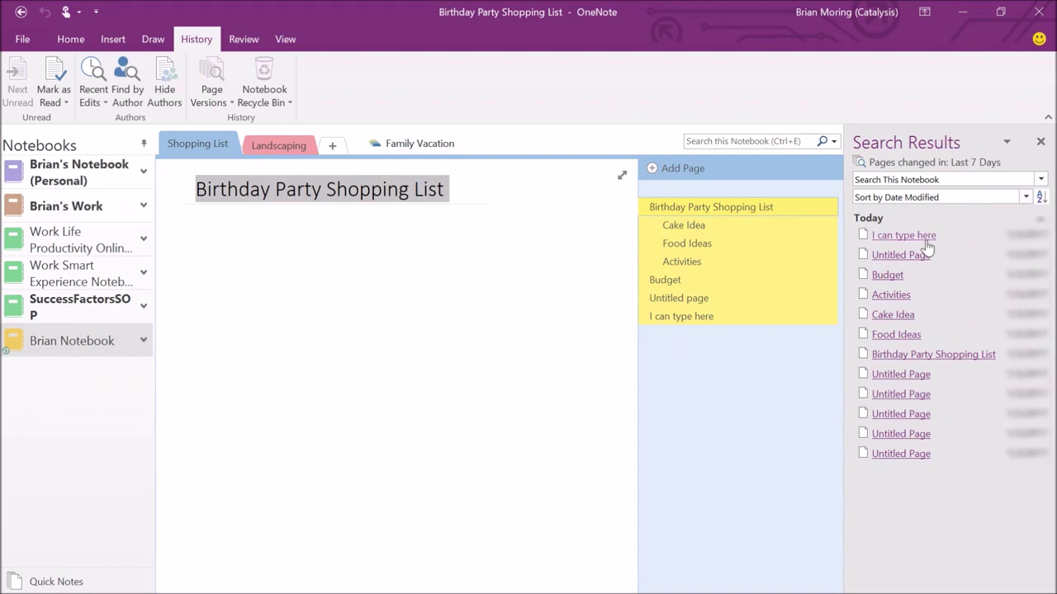
{"action": "left_click", "coordinate": [895, 435]}
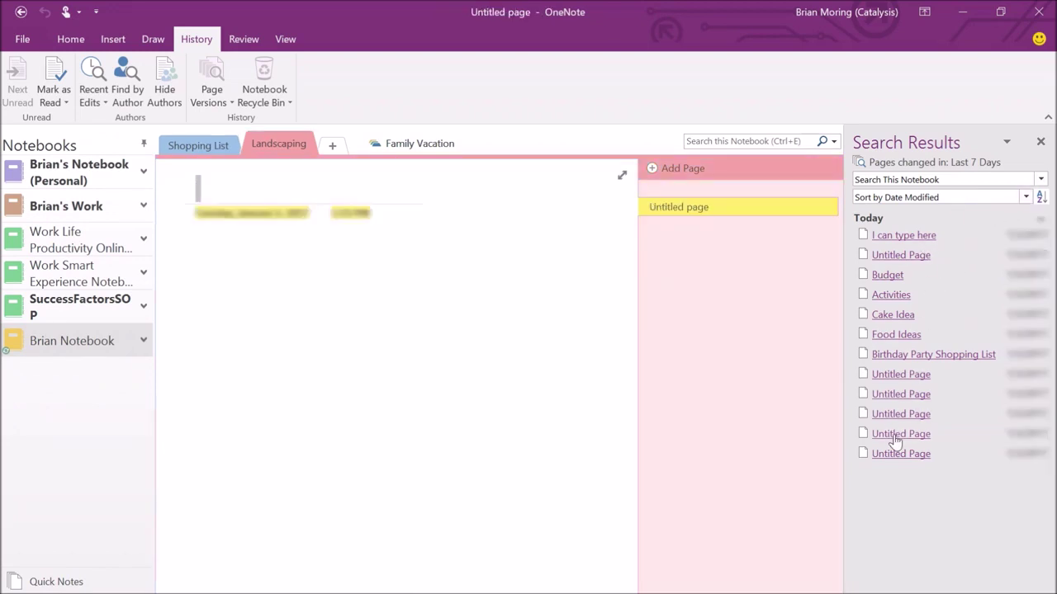
{"action": "left_click", "coordinate": [888, 355]}
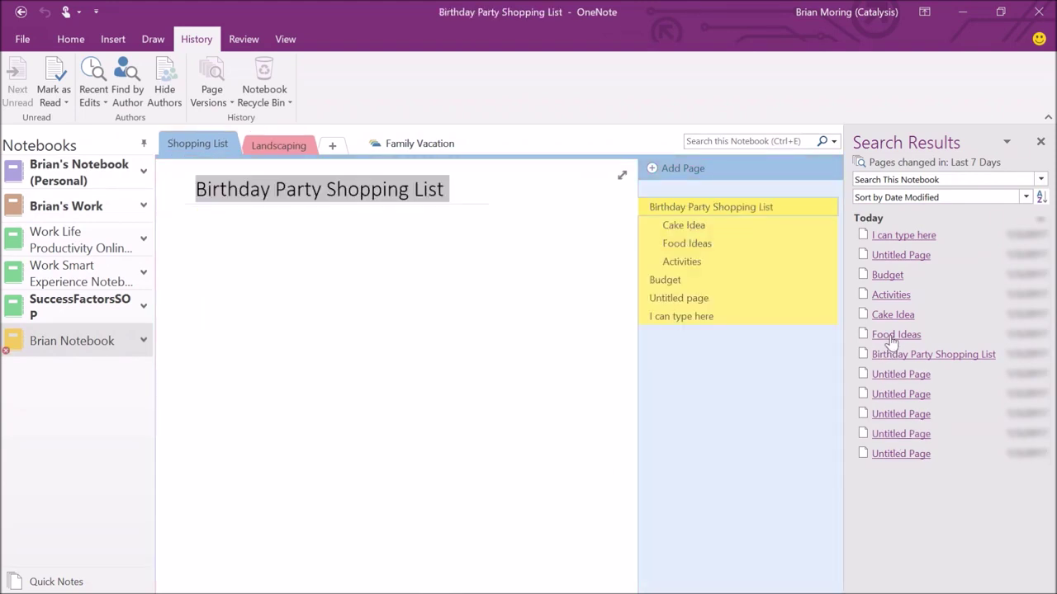
{"action": "left_click", "coordinate": [907, 334]}
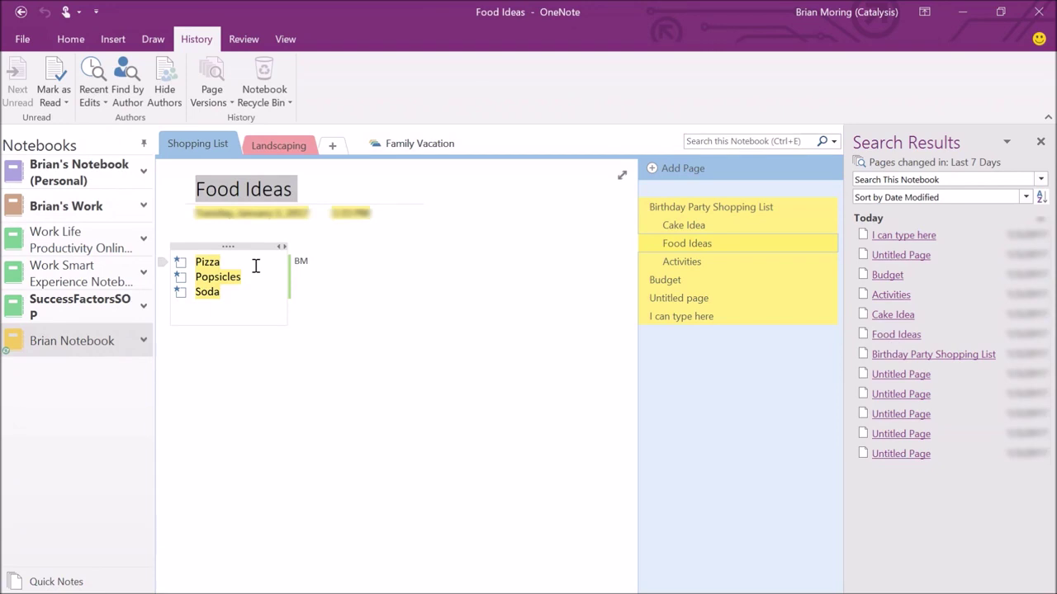
{"action": "left_click", "coordinate": [1041, 141]}
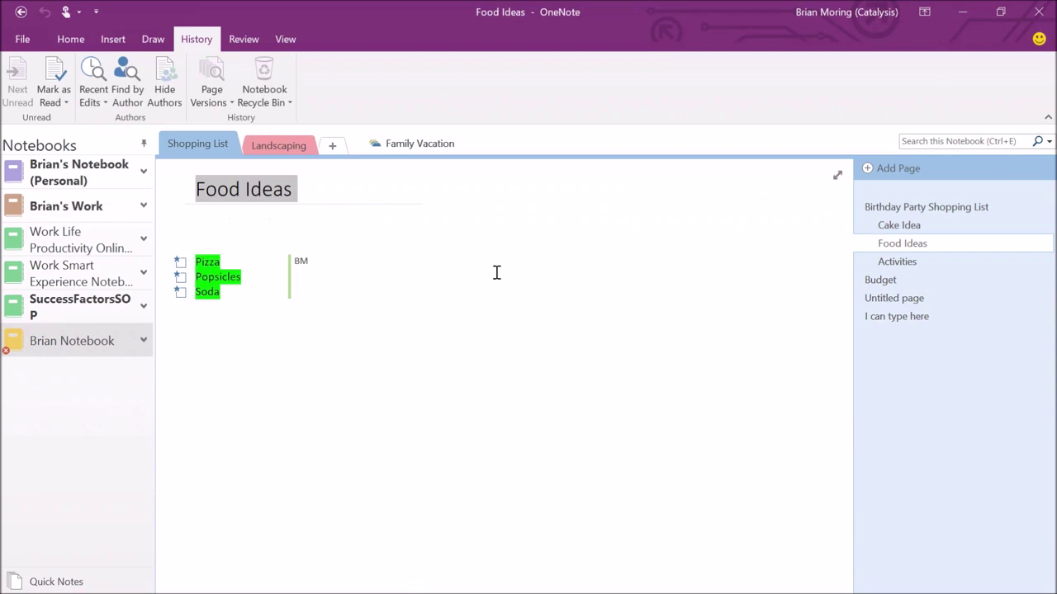
{"action": "left_click", "coordinate": [124, 80]}
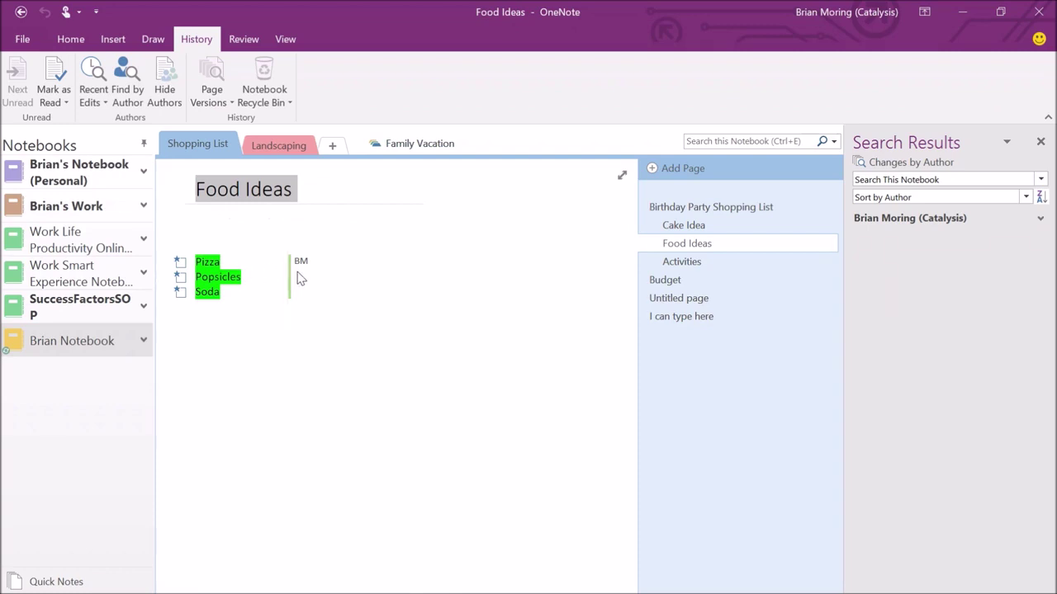
{"action": "mouse_move", "coordinate": [300, 262]}
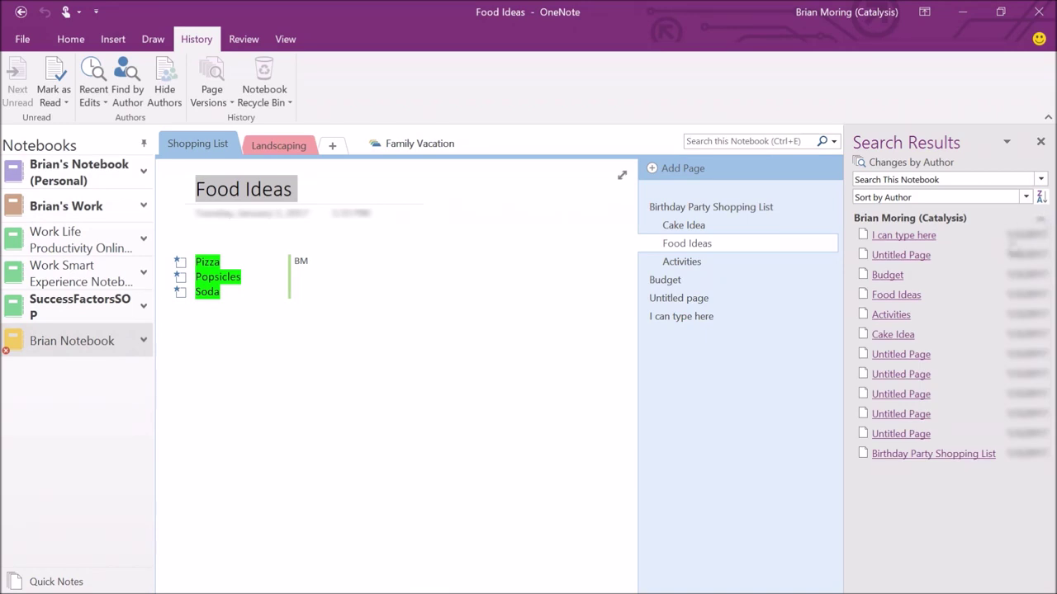
{"action": "left_click", "coordinate": [1040, 218]}
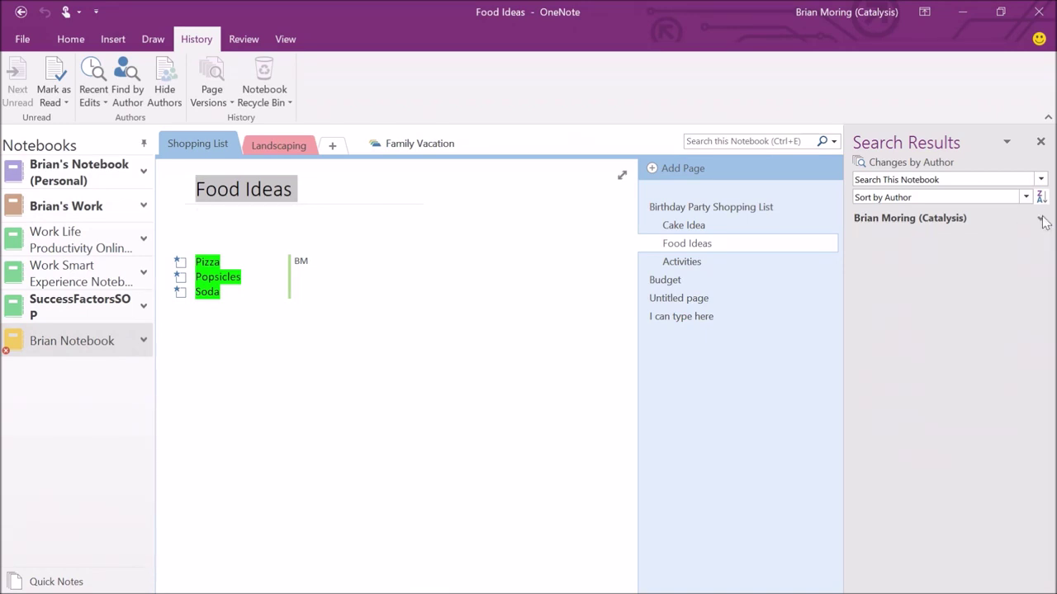
{"action": "left_click", "coordinate": [1040, 179]}
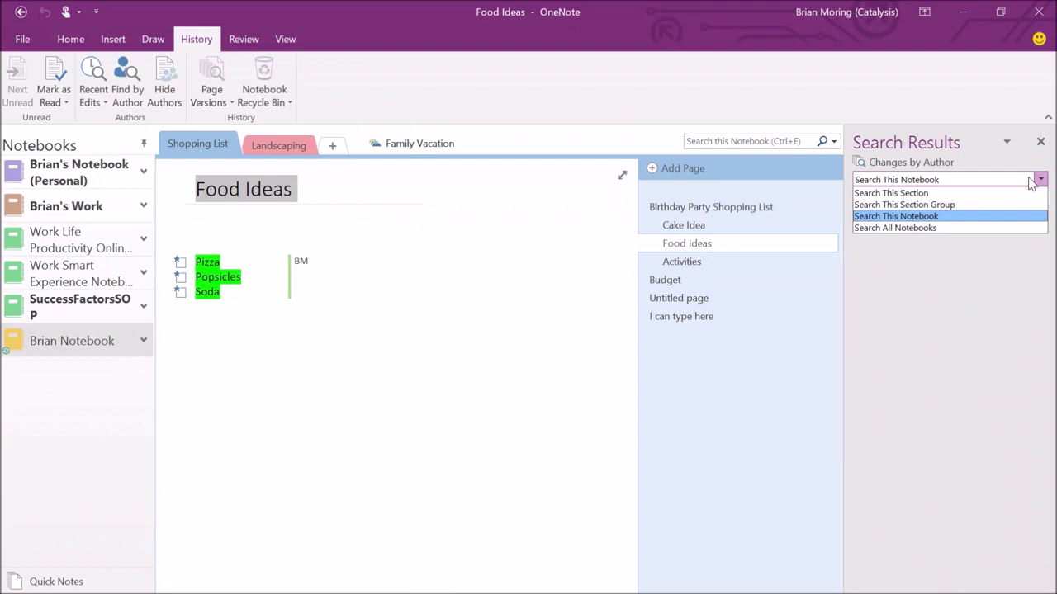
{"action": "left_click", "coordinate": [949, 229]}
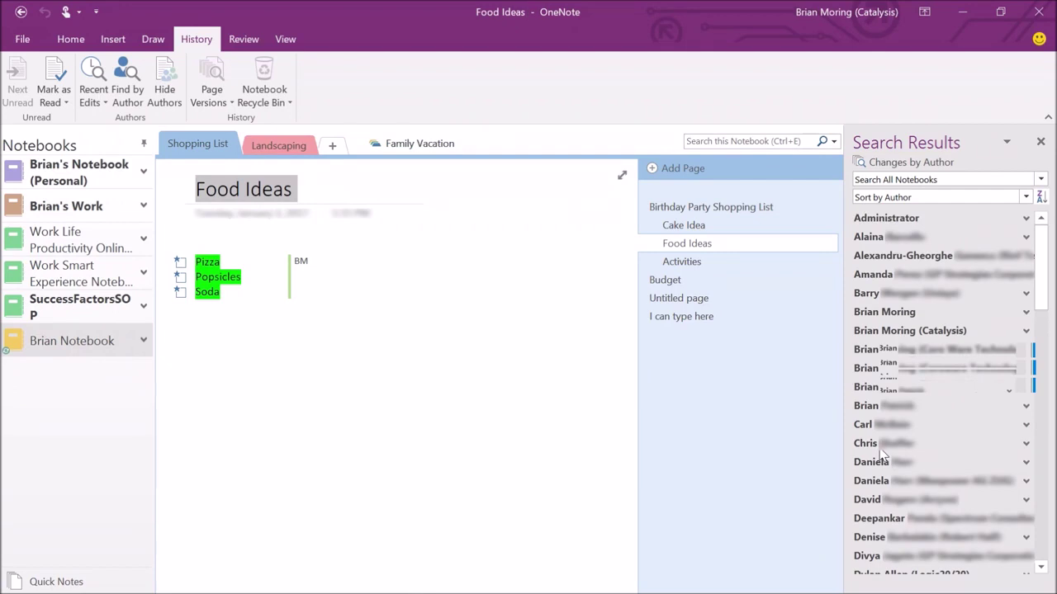
{"action": "left_click", "coordinate": [1039, 143]}
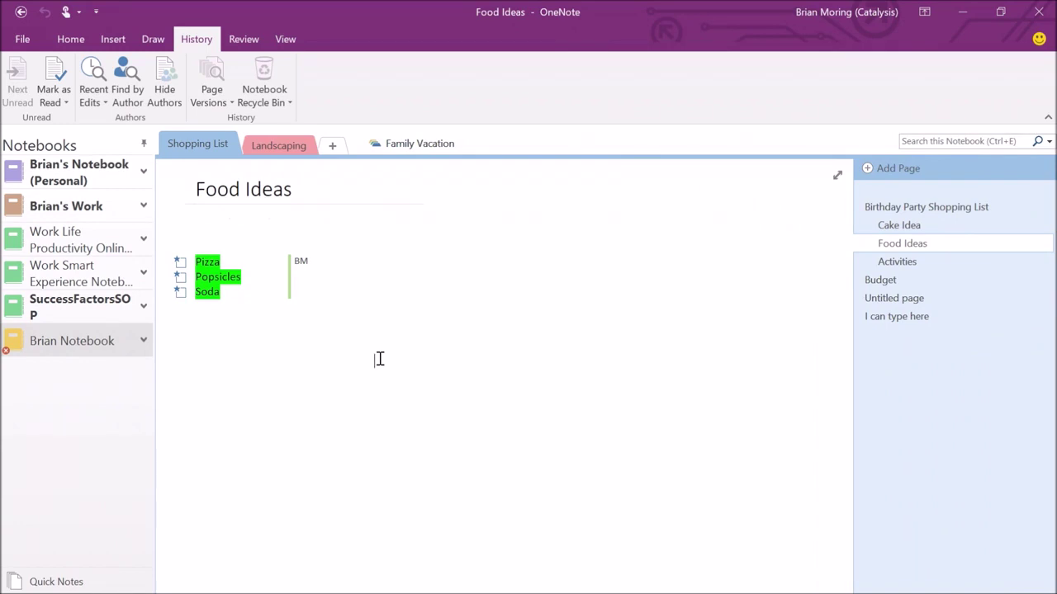
Delete the Budget page from the Shopping List section.
{"action": "left_click", "coordinate": [894, 280]}
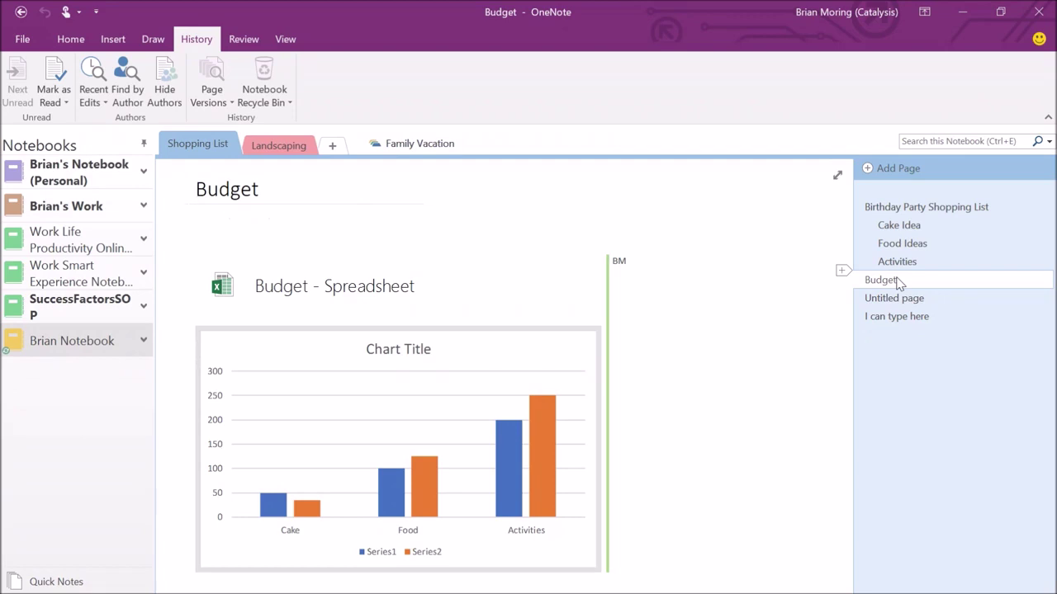
{"action": "right_click", "coordinate": [898, 283]}
{"action": "left_click", "coordinate": [819, 306]}
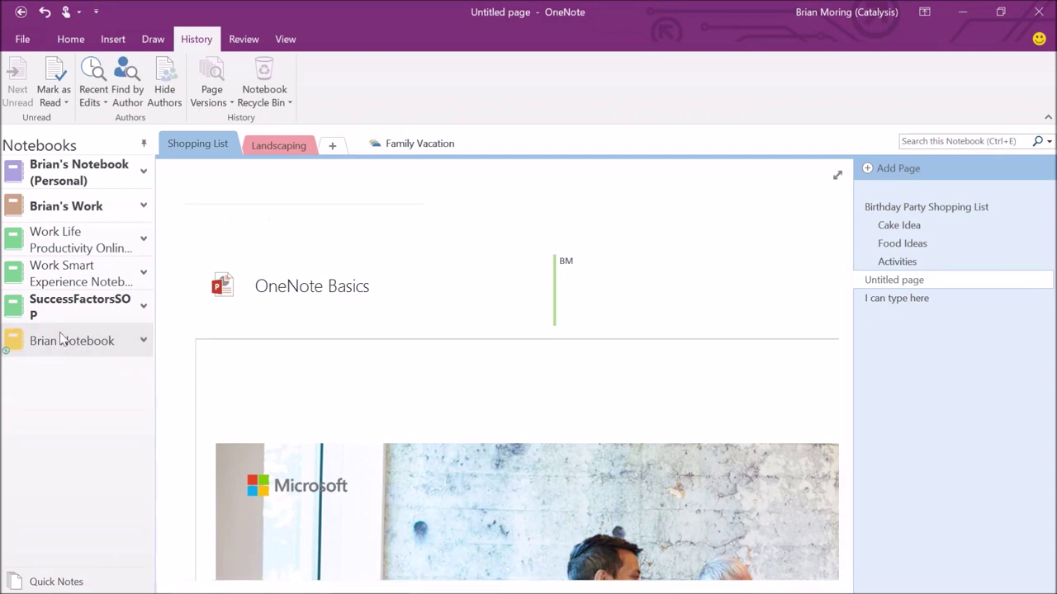
Check the recycle bin options, then move between Work Smart Experience Notebook and Brian Notebook.
{"action": "left_click", "coordinate": [394, 73]}
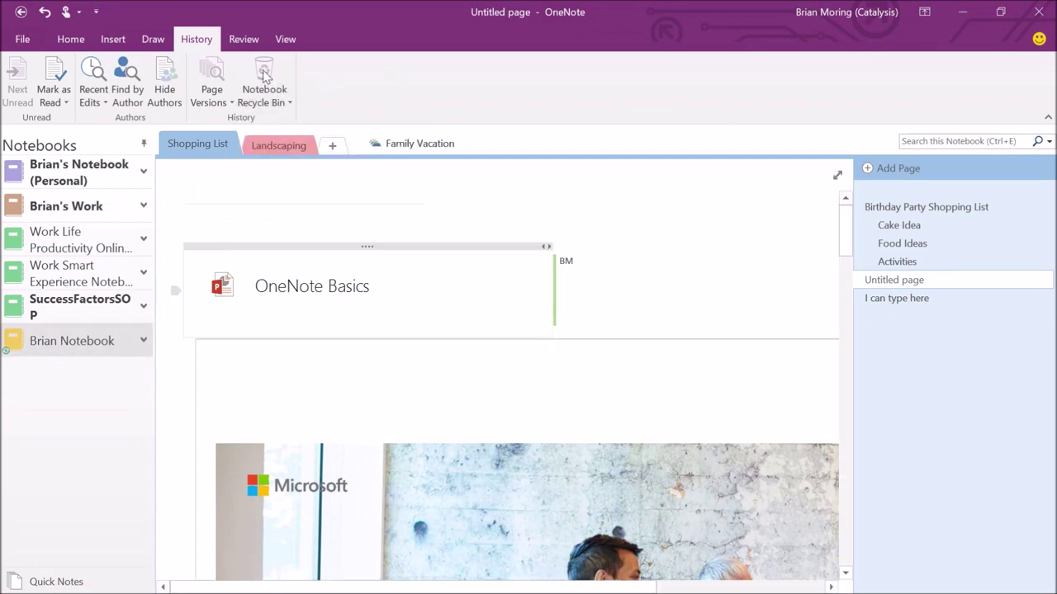
{"action": "left_click", "coordinate": [73, 287]}
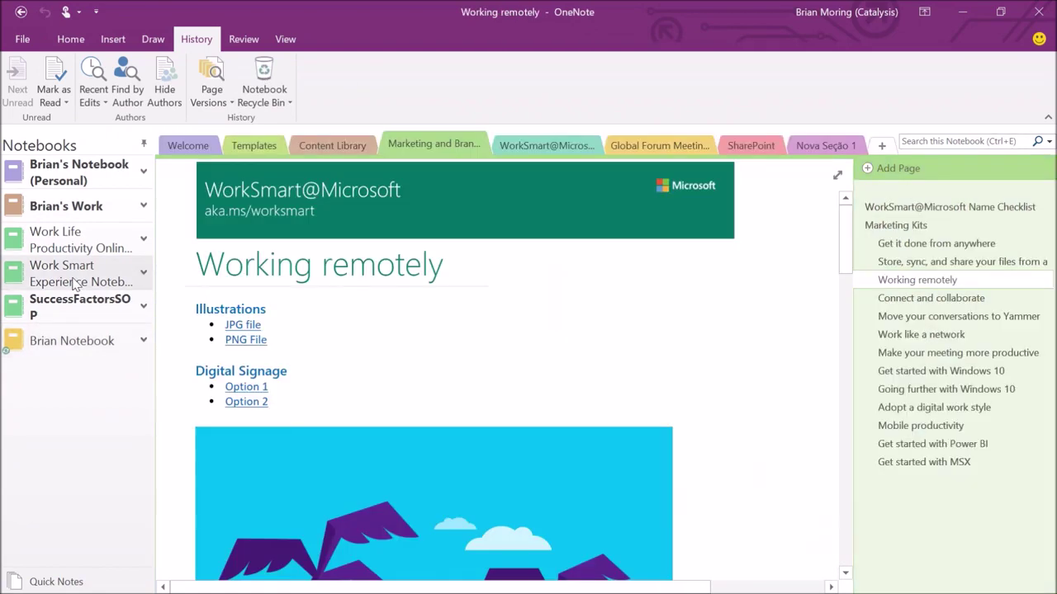
{"action": "left_click", "coordinate": [59, 333]}
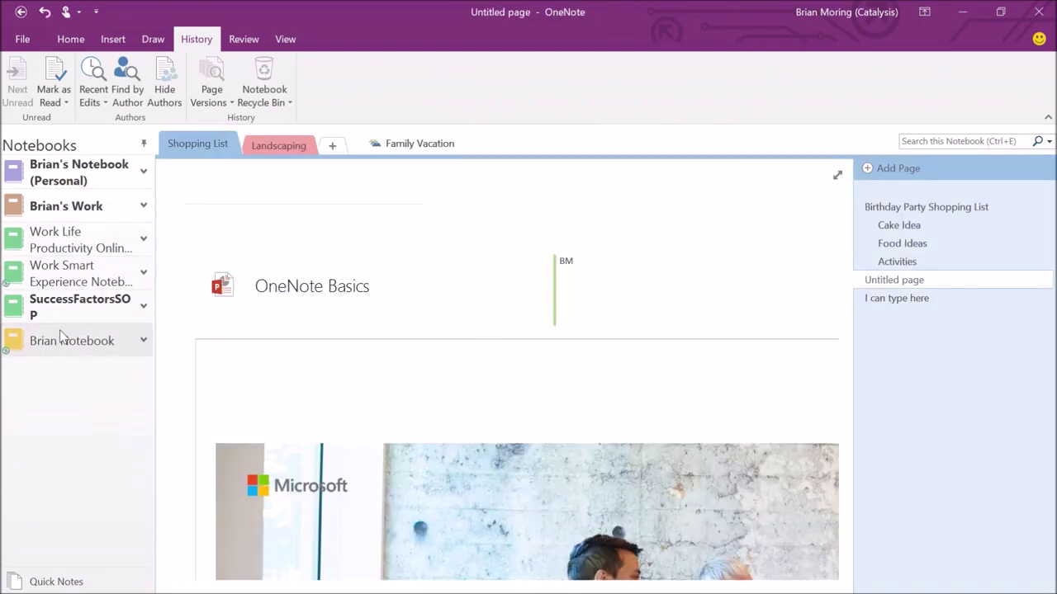
{"action": "right_click", "coordinate": [23, 350]}
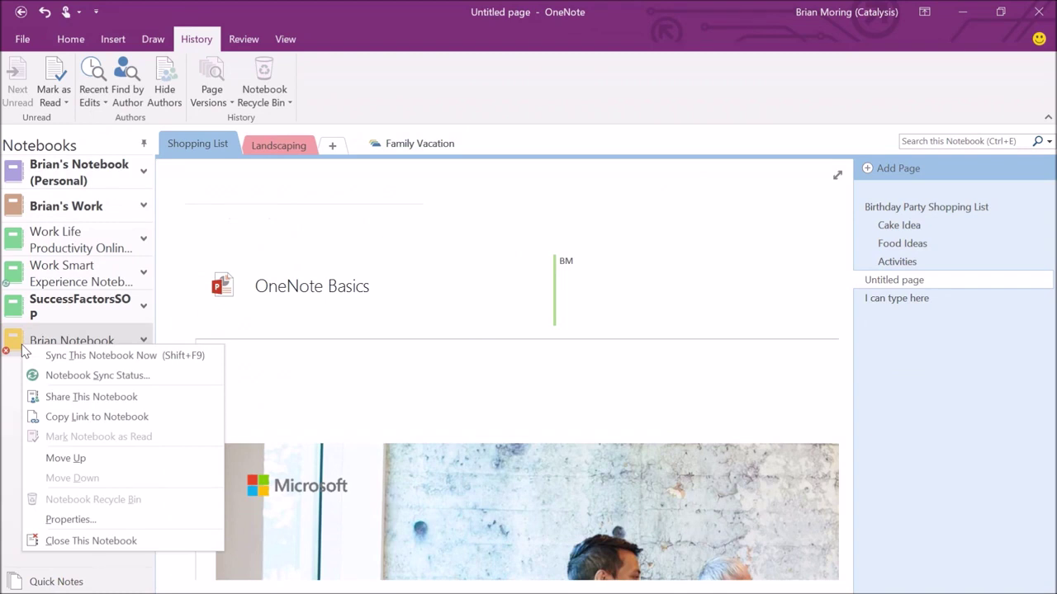
Sync Brian Notebook now, then return to the Work Smart Experience Notebook.
{"action": "left_click", "coordinate": [66, 356]}
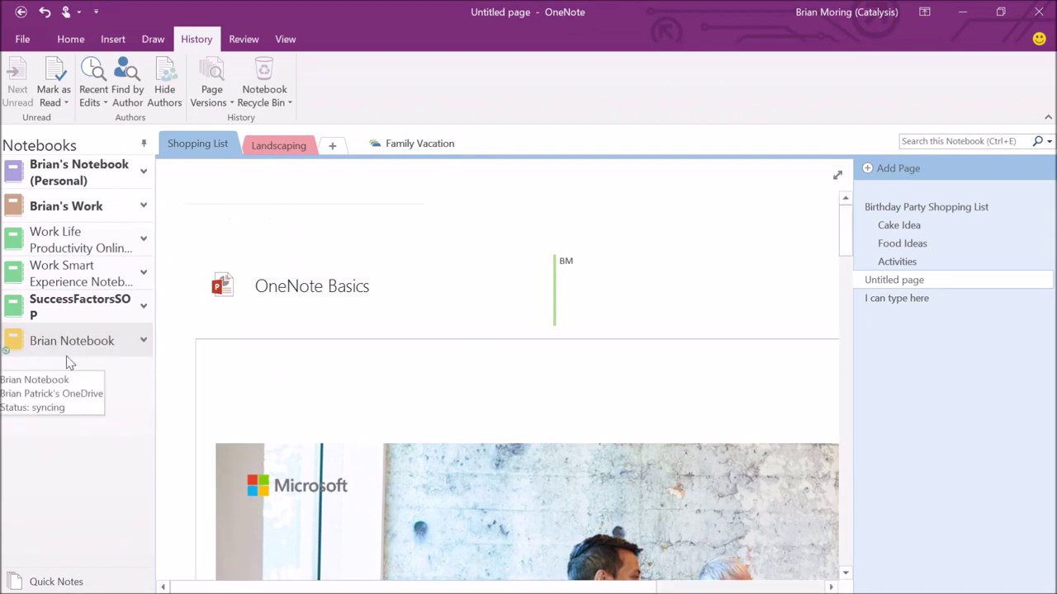
{"action": "left_click", "coordinate": [95, 273]}
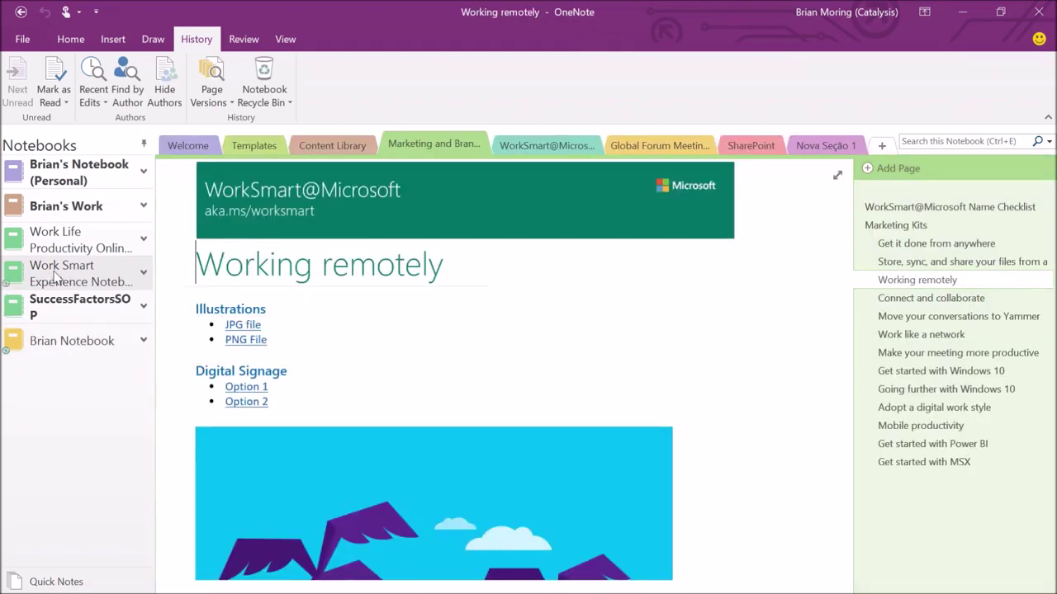
Open the Work Smart Experience Notebook's recycle bin showing its Deleted Pages.
{"action": "left_click", "coordinate": [263, 82]}
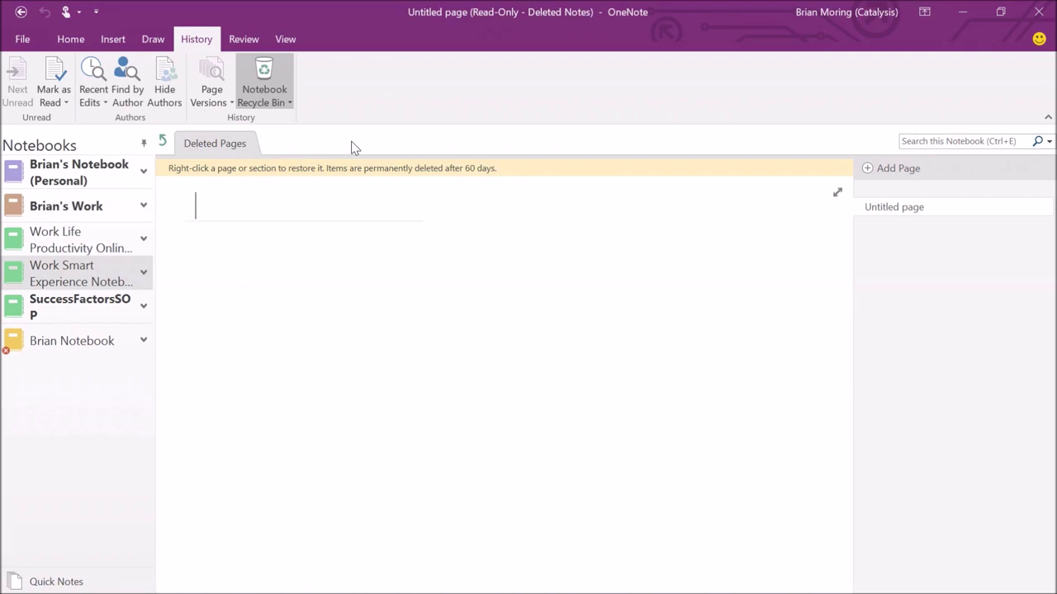
Move the deleted Untitled page from the recycle bin into Brian Notebook's Shopping List section.
{"action": "right_click", "coordinate": [893, 210]}
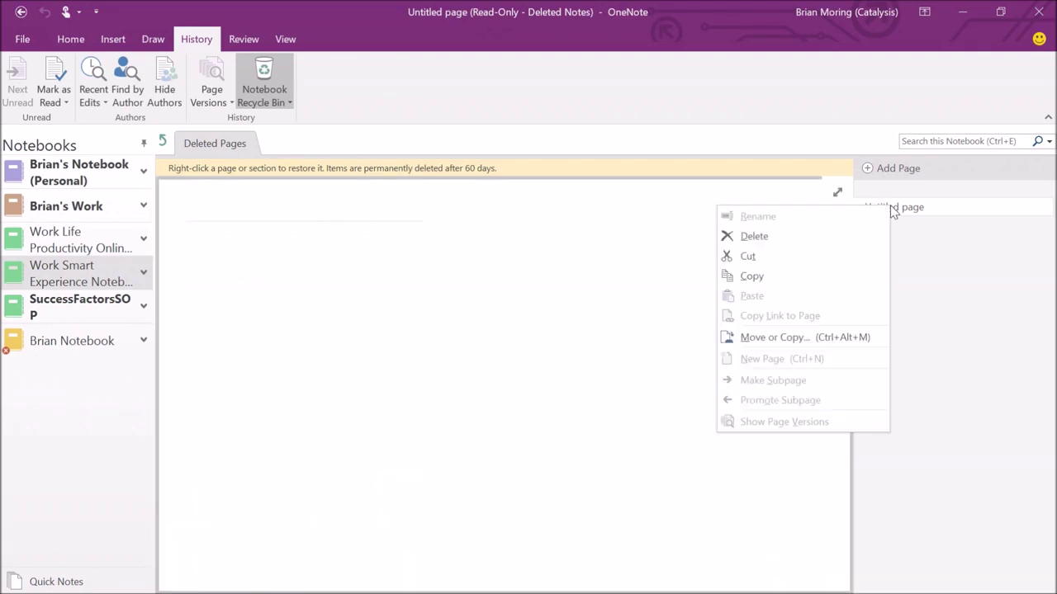
{"action": "left_click", "coordinate": [753, 338]}
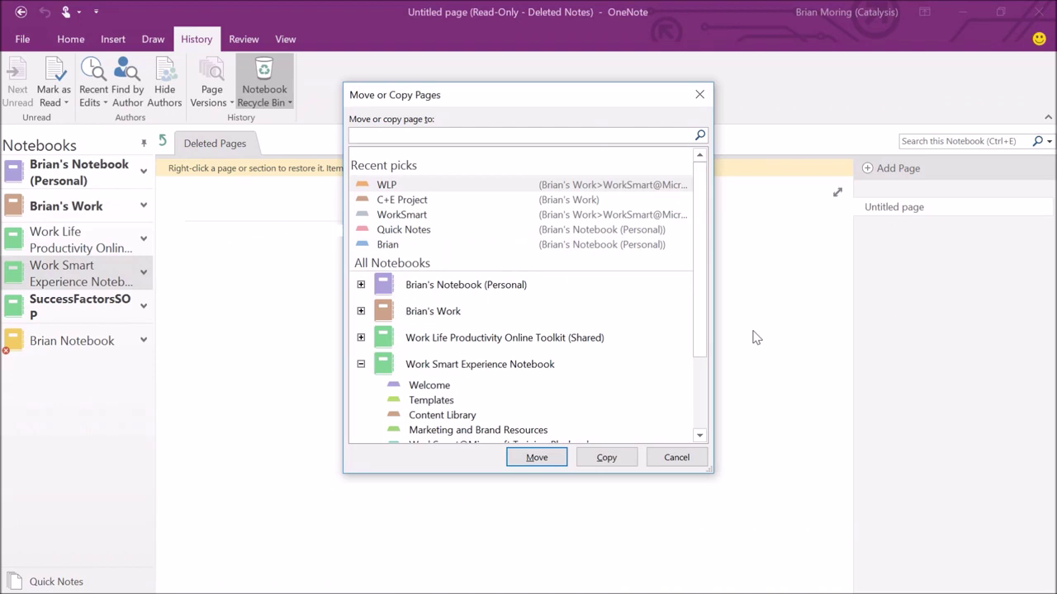
{"action": "left_click_drag", "start_coordinate": [705, 245], "coordinate": [700, 322]}
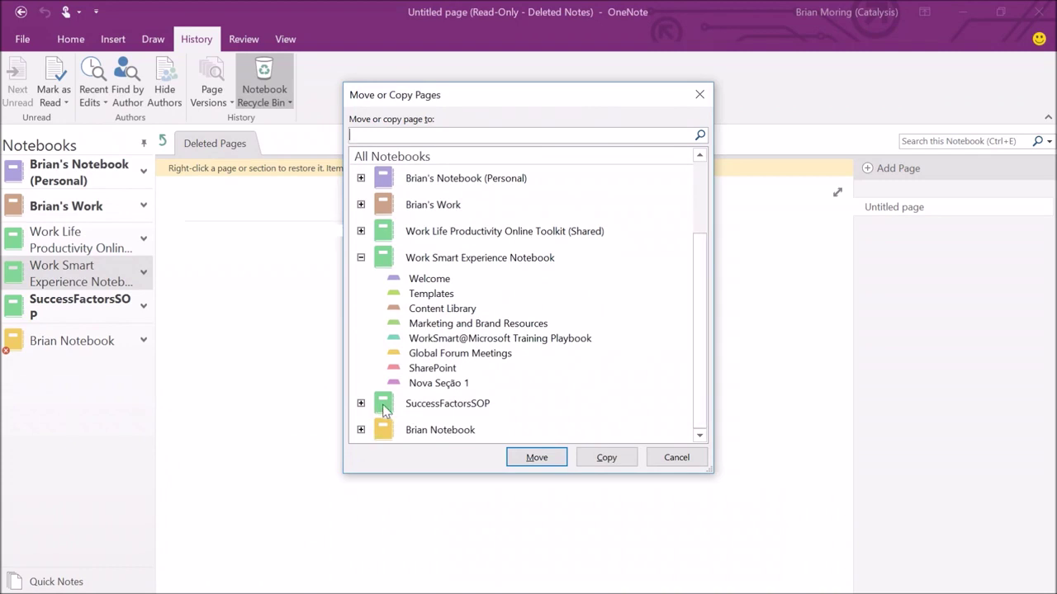
{"action": "left_click", "coordinate": [361, 430]}
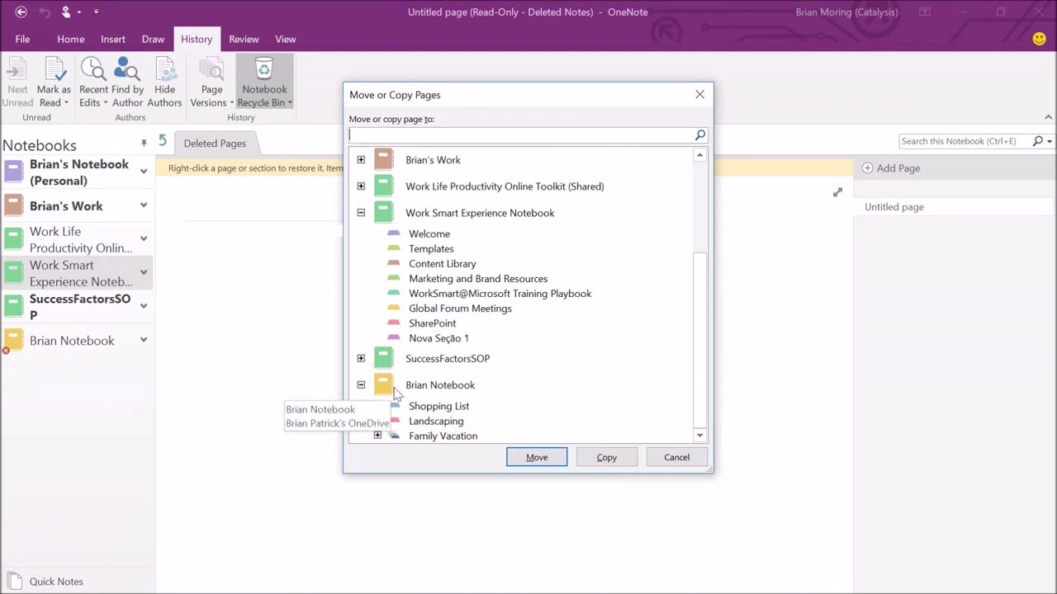
{"action": "left_click", "coordinate": [423, 425]}
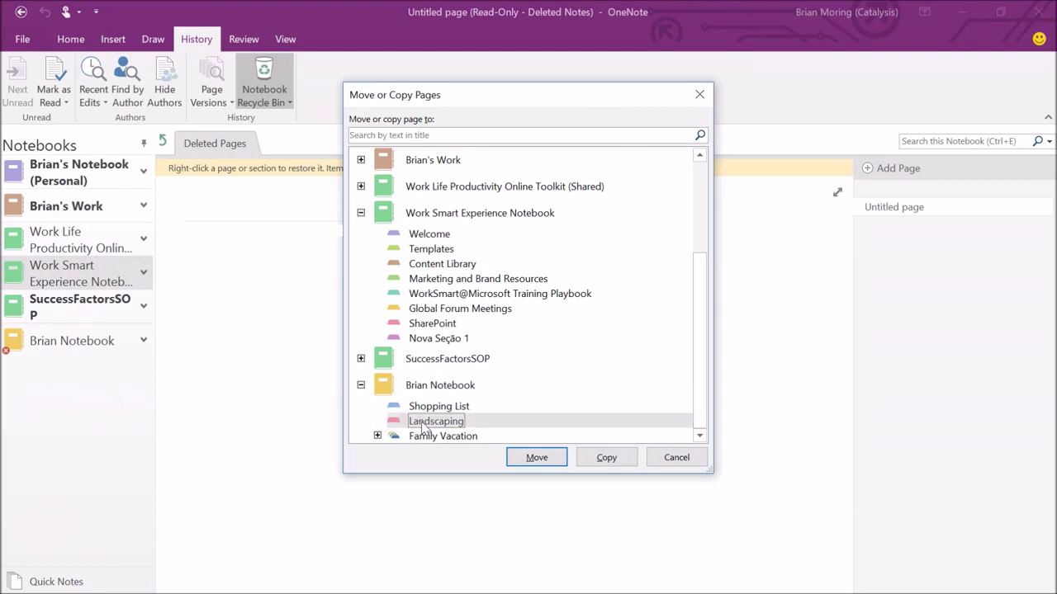
{"action": "left_click", "coordinate": [426, 408]}
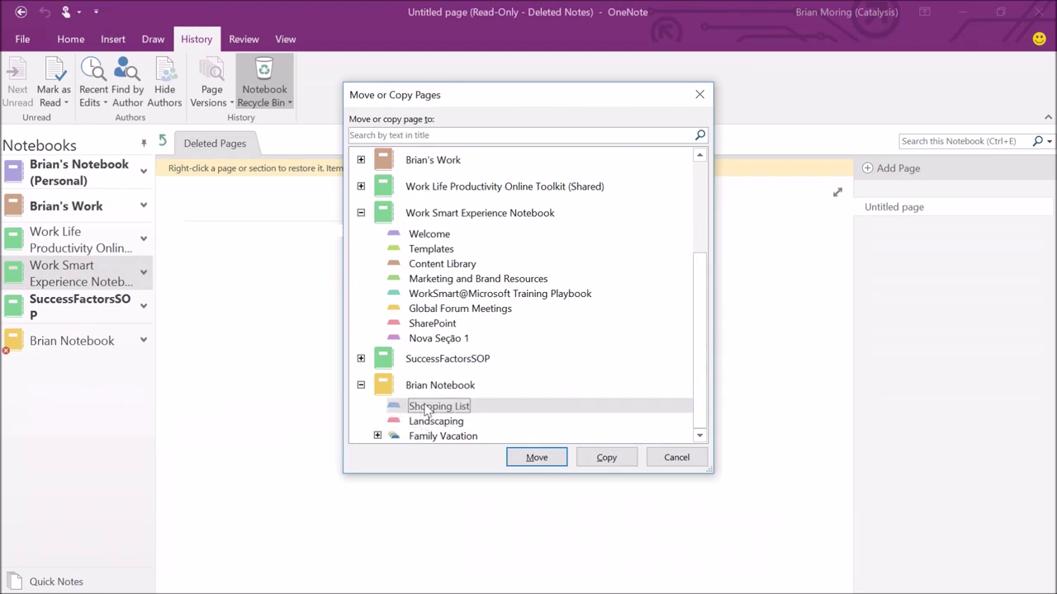
{"action": "left_click", "coordinate": [536, 459]}
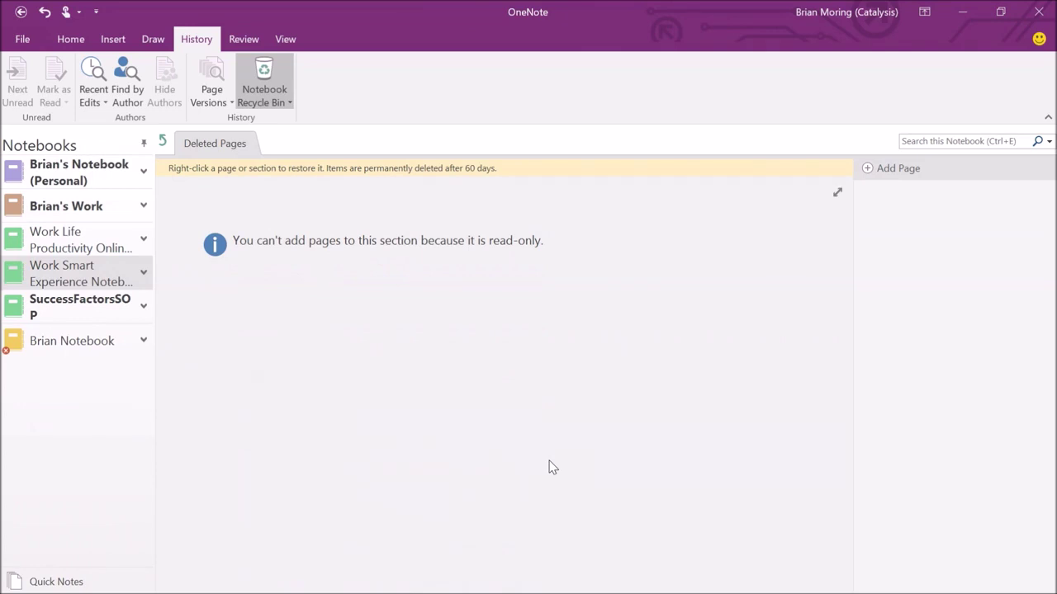
Return to Brian Notebook and open the restored last Untitled page in Shopping List.
{"action": "left_click", "coordinate": [87, 342]}
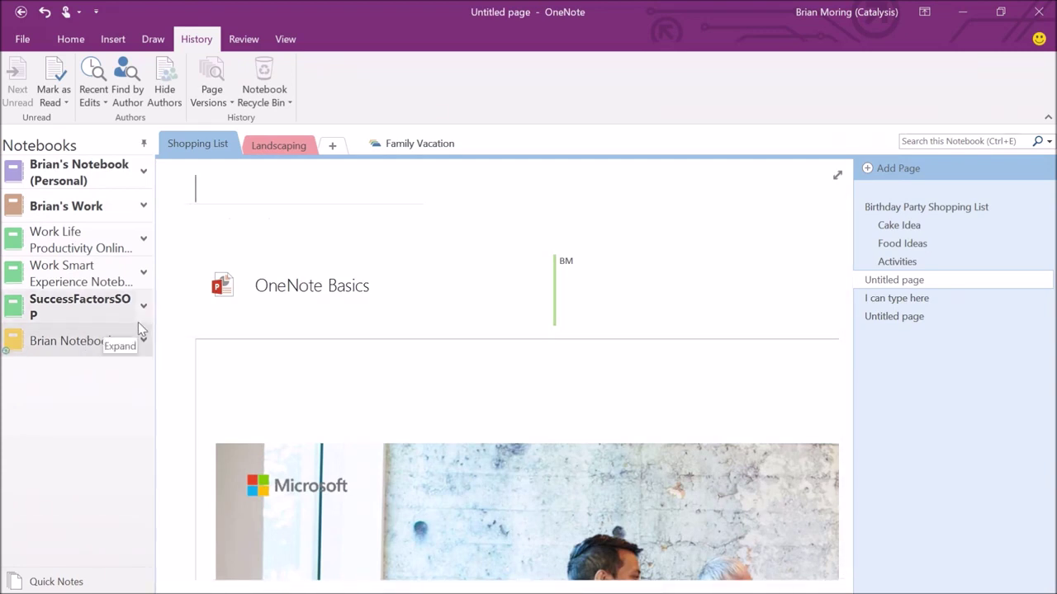
{"action": "left_click", "coordinate": [891, 318]}
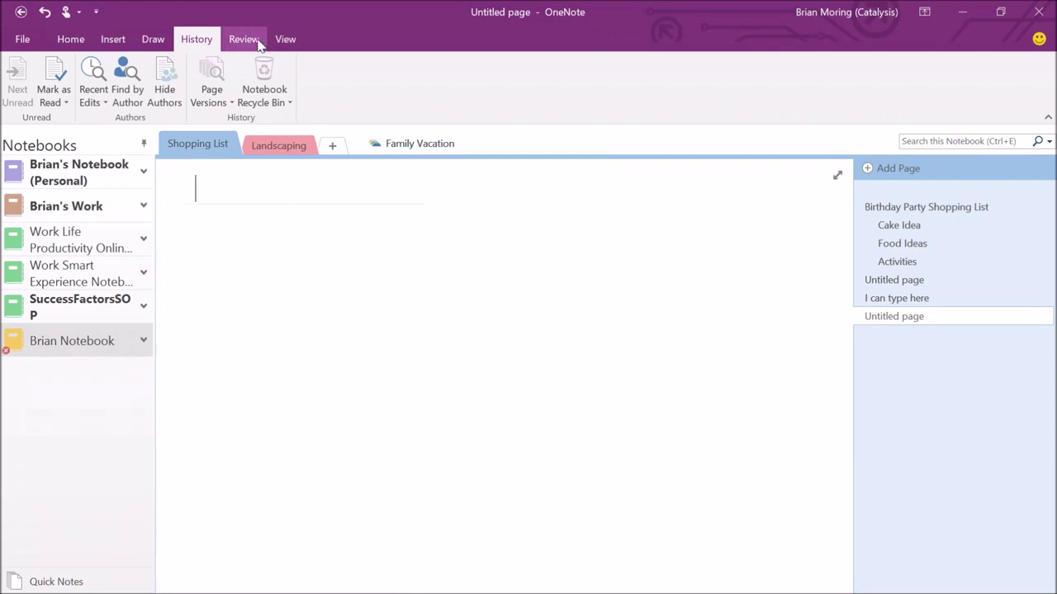
{"action": "left_click", "coordinate": [71, 38]}
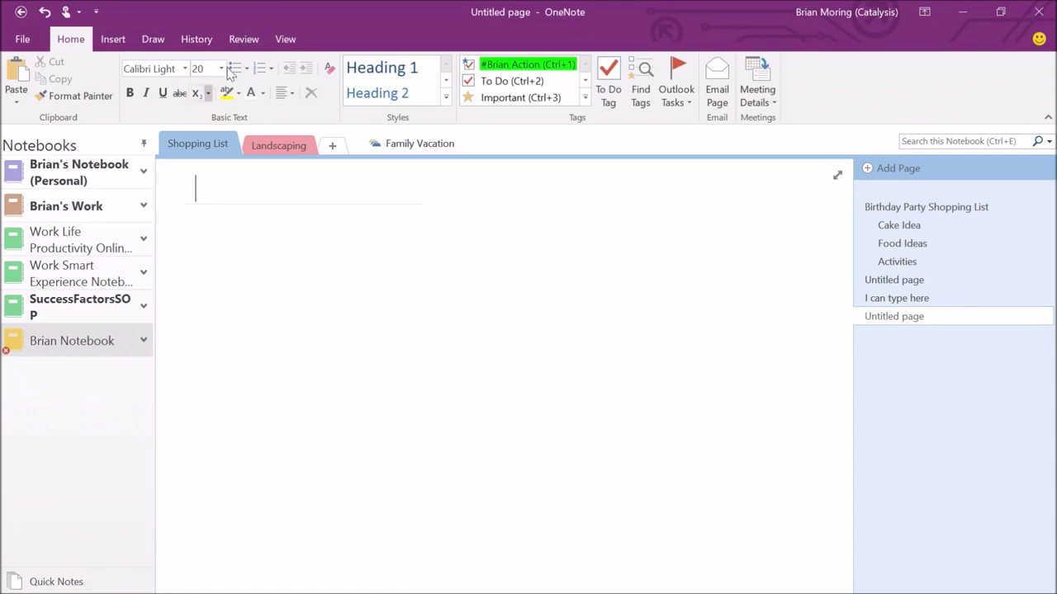
{"action": "left_click", "coordinate": [257, 37]}
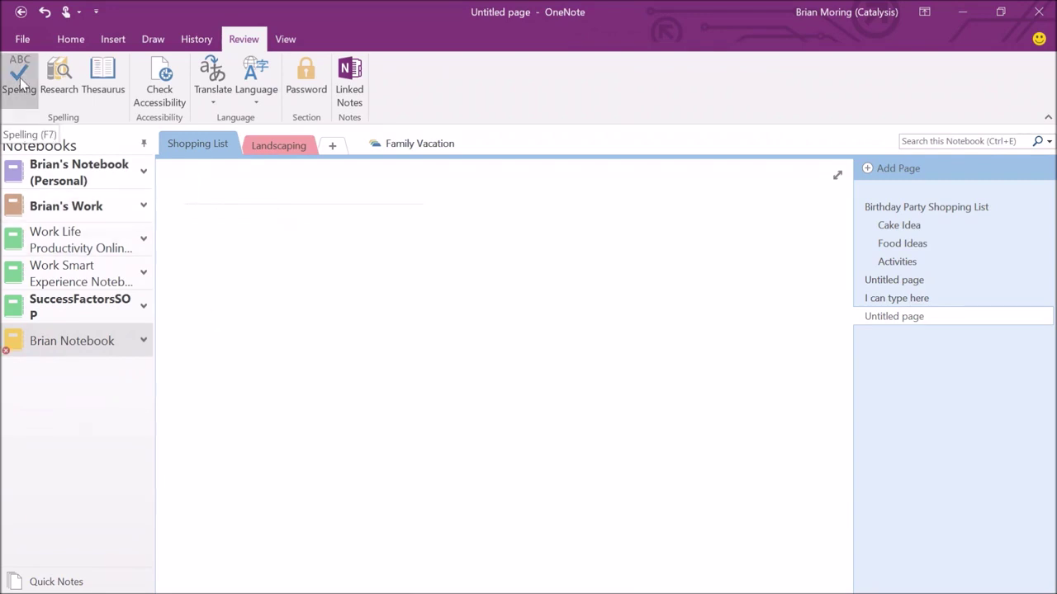
Run a spelling check on the Untitled page and dismiss the completion message.
{"action": "left_click", "coordinate": [21, 82]}
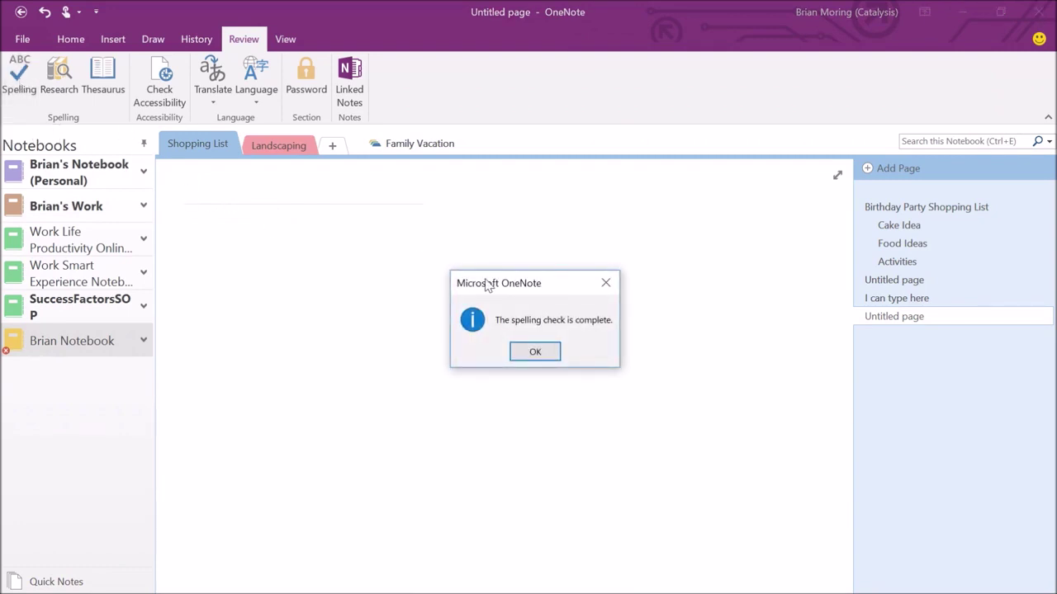
{"action": "left_click", "coordinate": [528, 355]}
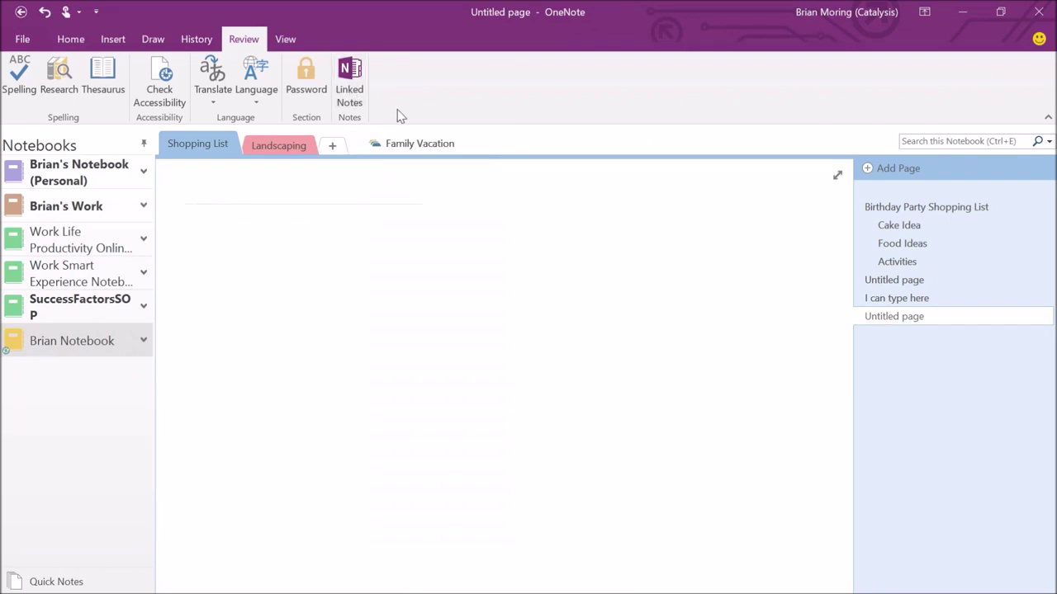
Start Linked Notes saving to the last Untitled page in Brian Notebook's Shopping List.
{"action": "left_click", "coordinate": [349, 83]}
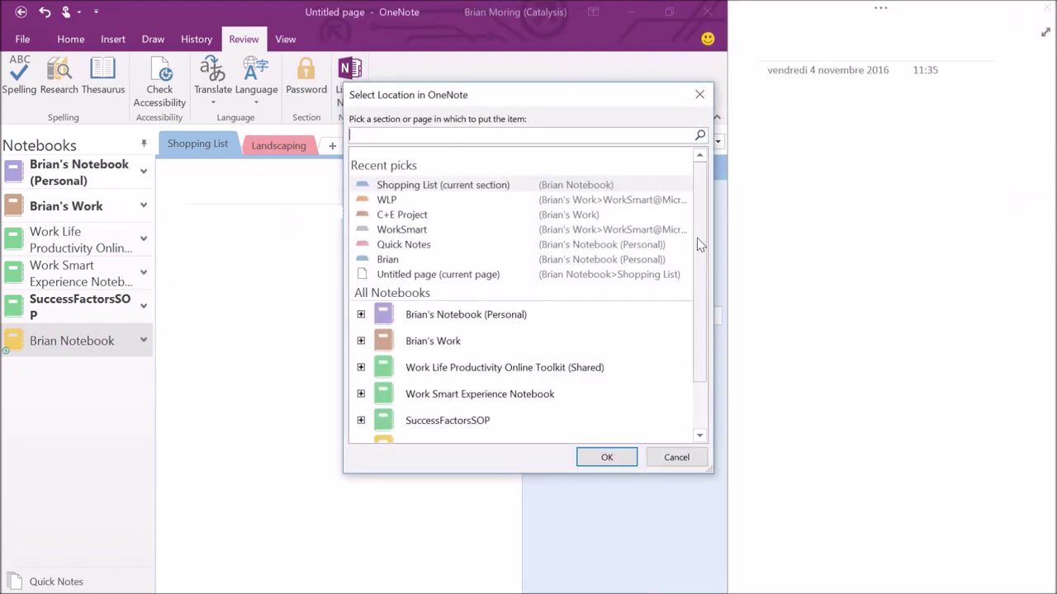
{"action": "left_click_drag", "start_coordinate": [697, 238], "coordinate": [696, 284]}
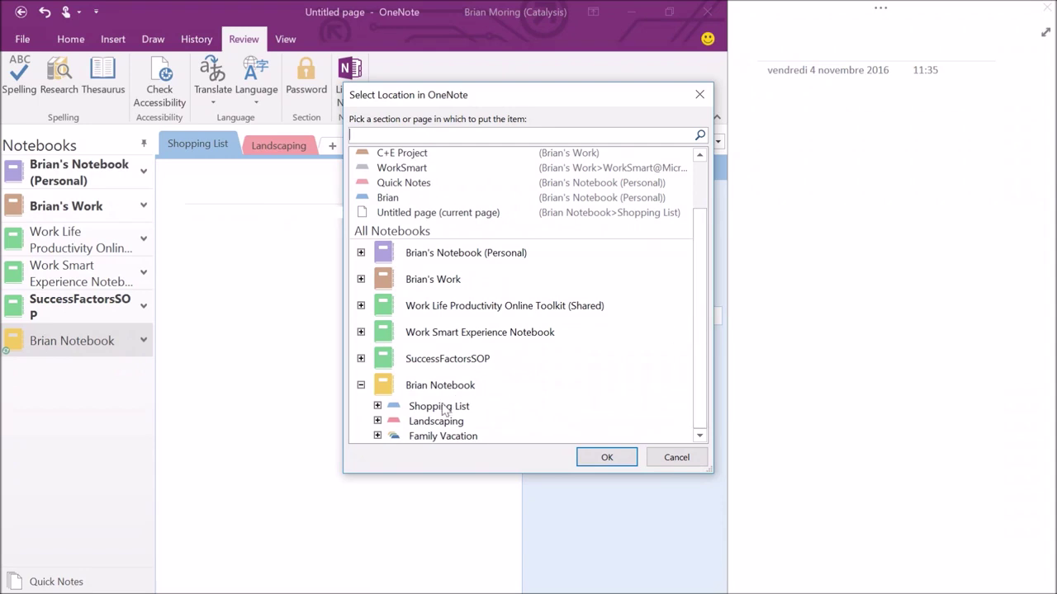
{"action": "left_click", "coordinate": [379, 411]}
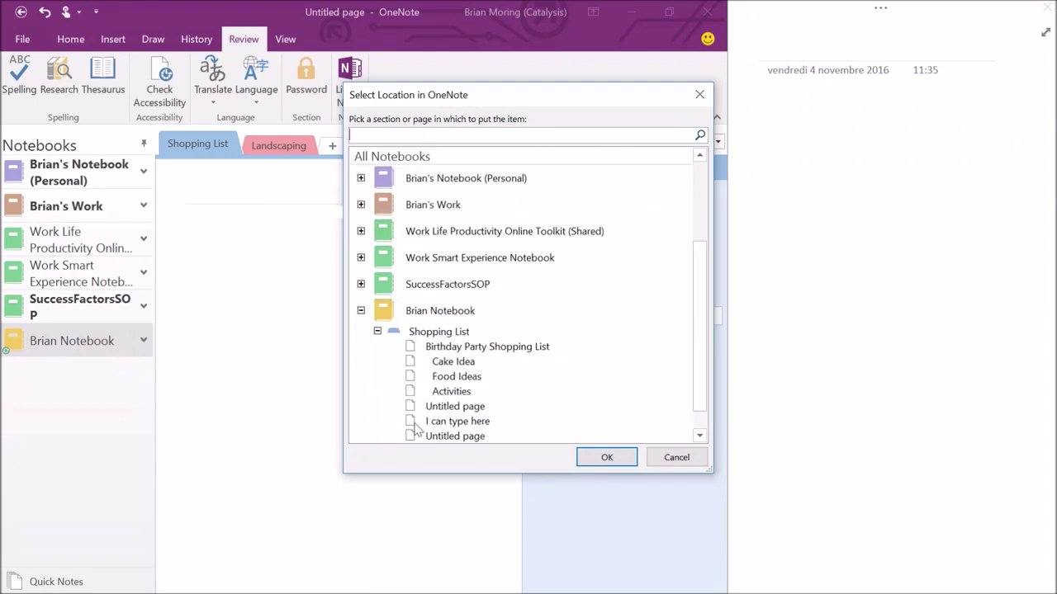
{"action": "left_click", "coordinate": [467, 437]}
{"action": "left_click", "coordinate": [609, 459]}
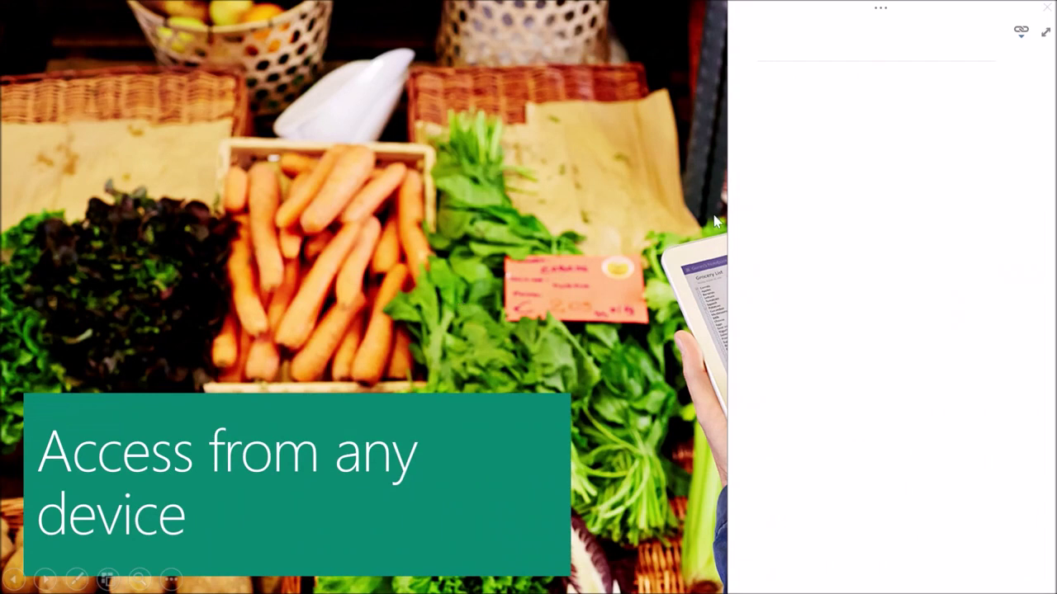
Title the page 'Linked Notes', add 'Access from any device is really important', and advance the slide.
{"action": "type", "text": "Linked Notes"}
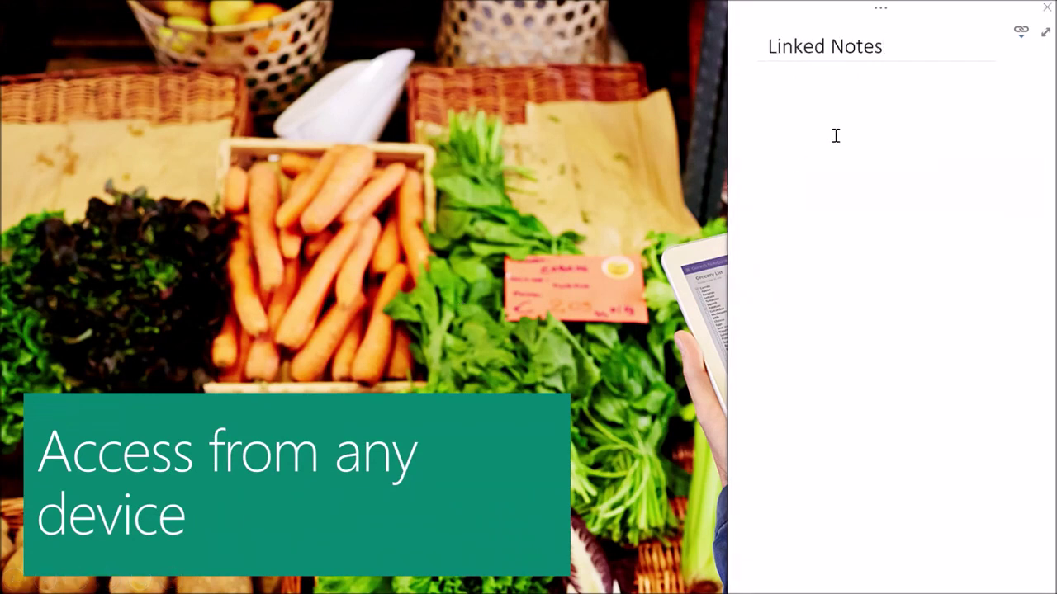
{"action": "key", "text": "Return"}
{"action": "type", "text": "Acc"}
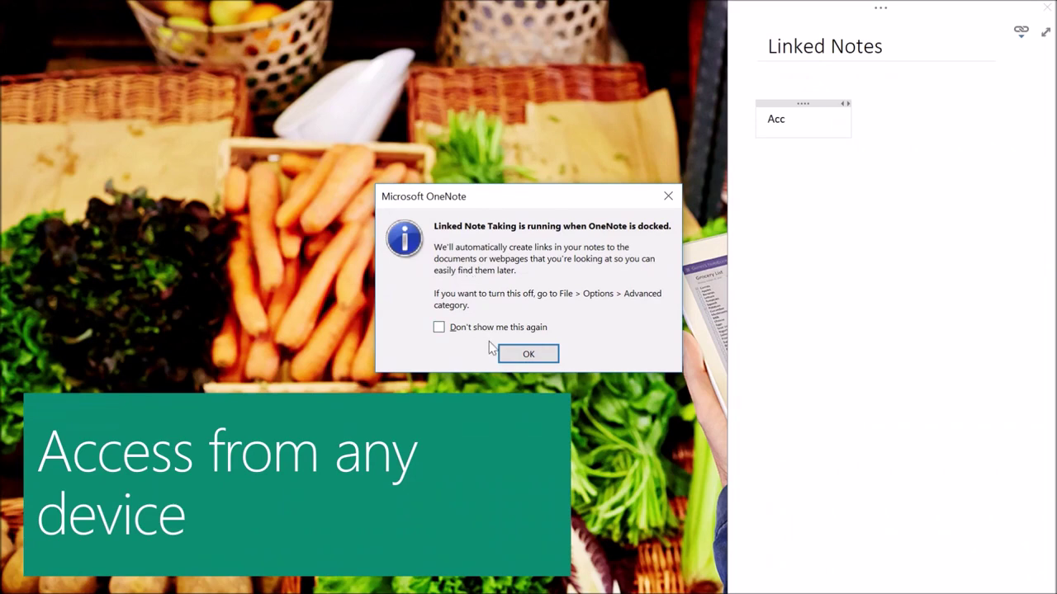
{"action": "left_click", "coordinate": [514, 356]}
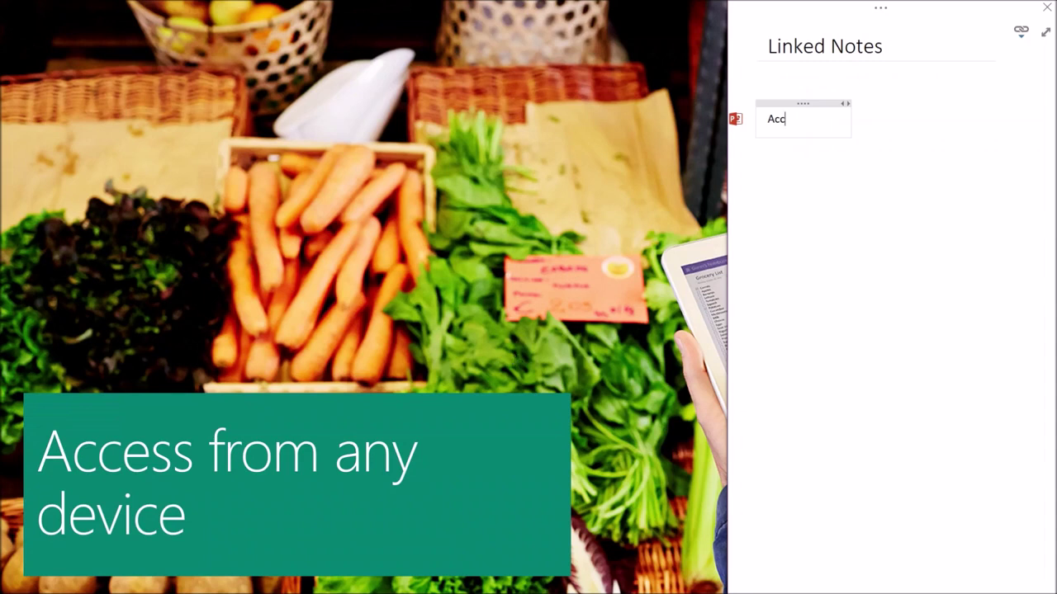
{"action": "type", "text": "ess from an"}
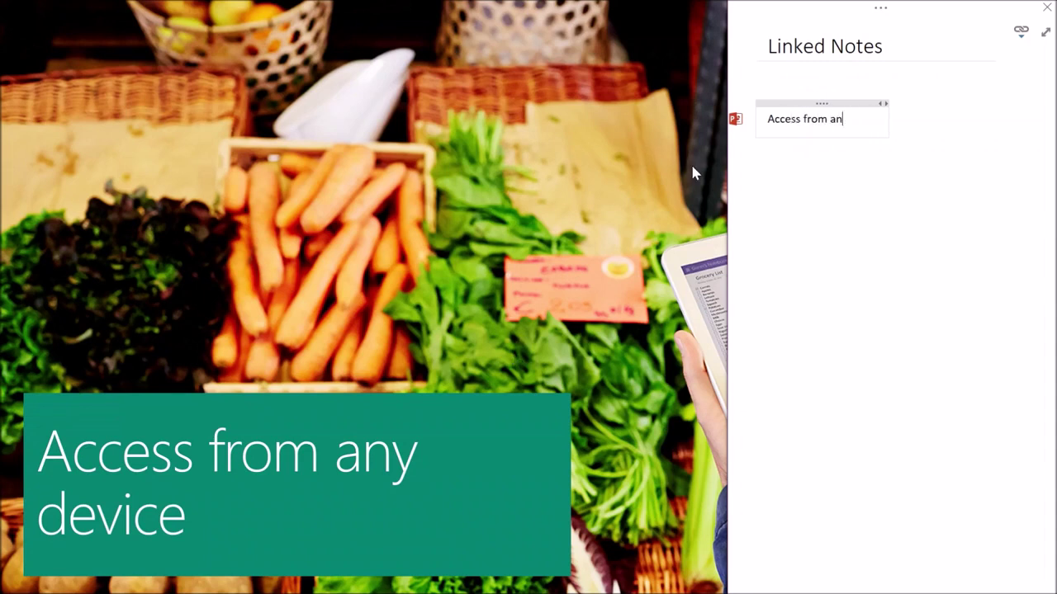
{"action": "type", "text": "y device is"}
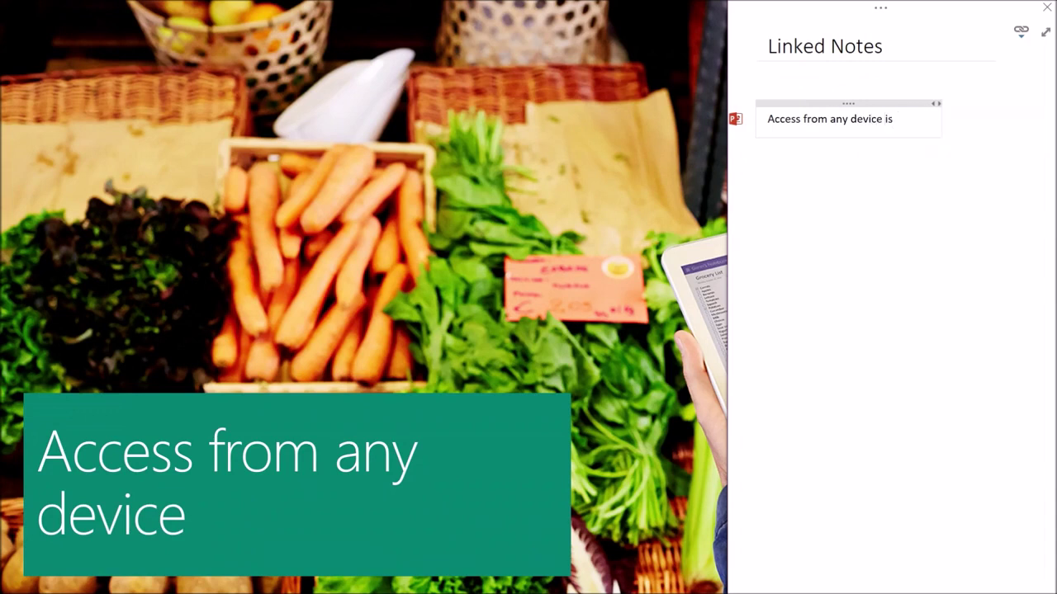
{"action": "type", "text": " really important"}
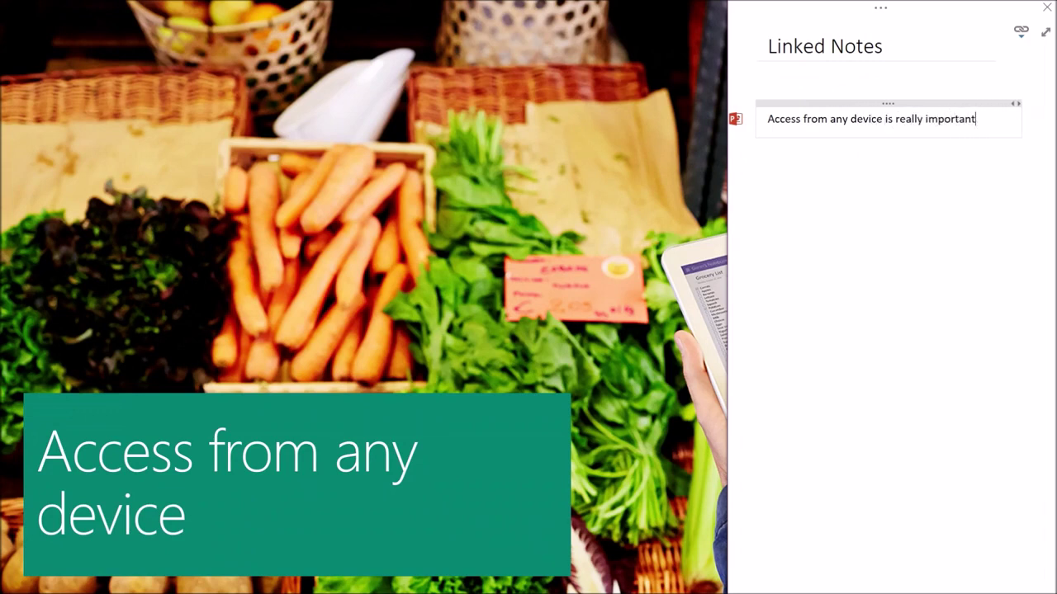
{"action": "key", "text": "Return"}
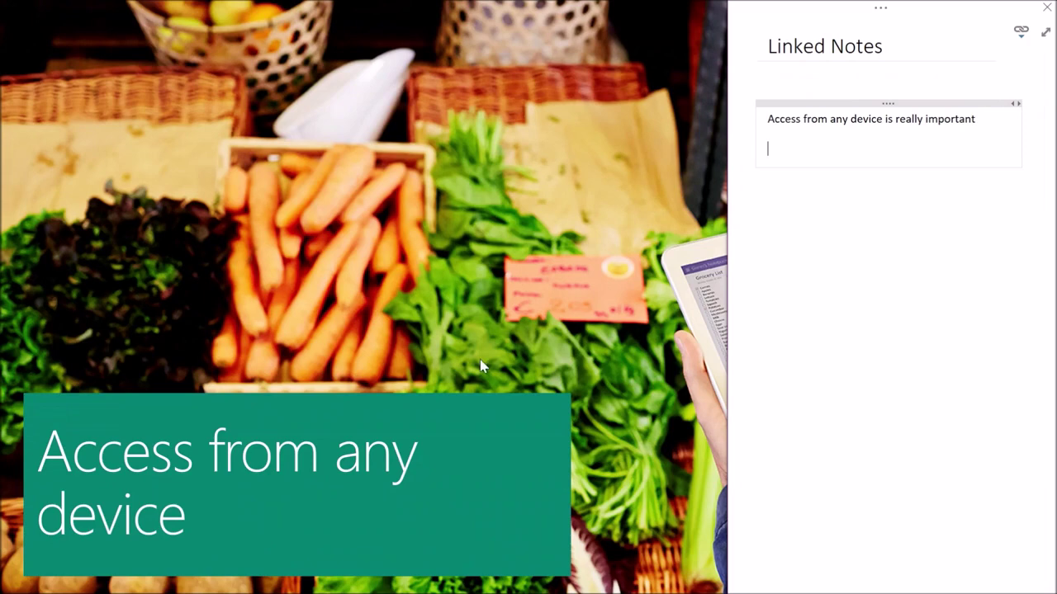
{"action": "left_click", "coordinate": [483, 366]}
{"action": "left_click", "coordinate": [483, 366]}
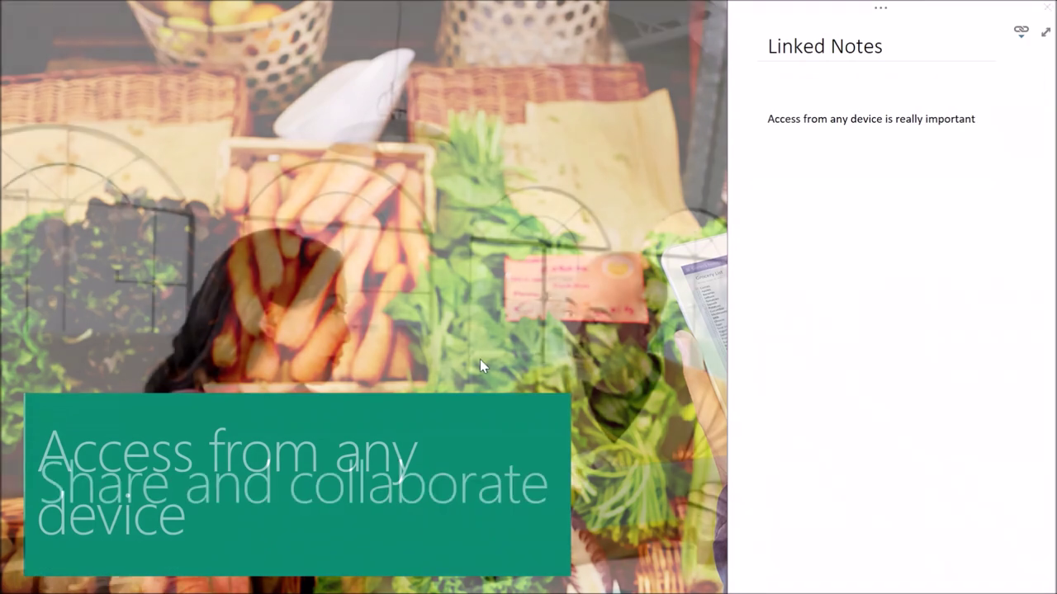
Add the note 'Sharing and collaboration is one of the main benefits of OneNote'.
{"action": "left_click", "coordinate": [884, 177]}
{"action": "key", "text": "BackSpace"}
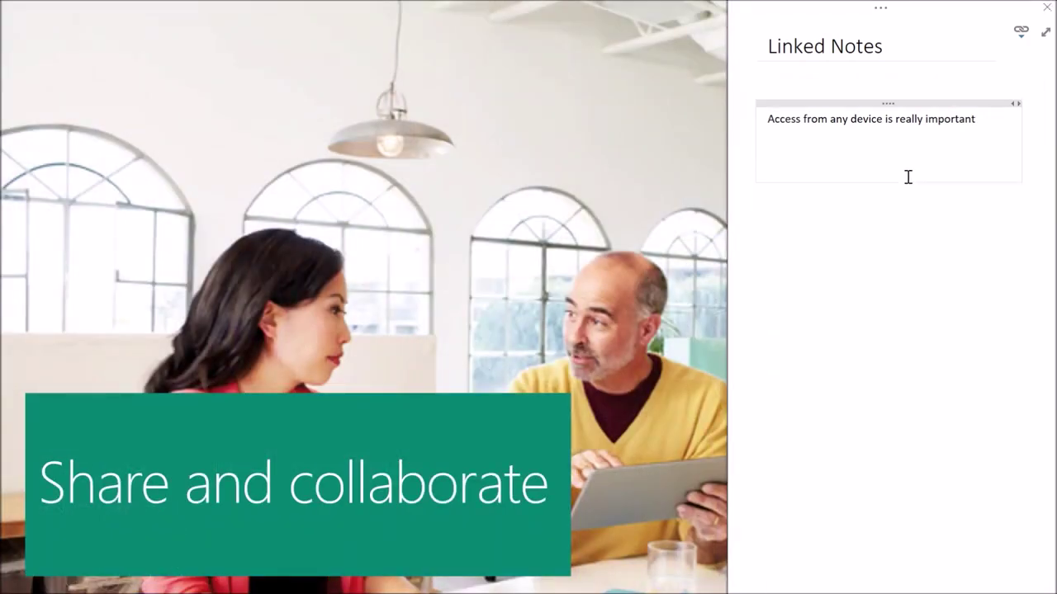
{"action": "type", "text": "Sxharing an"}
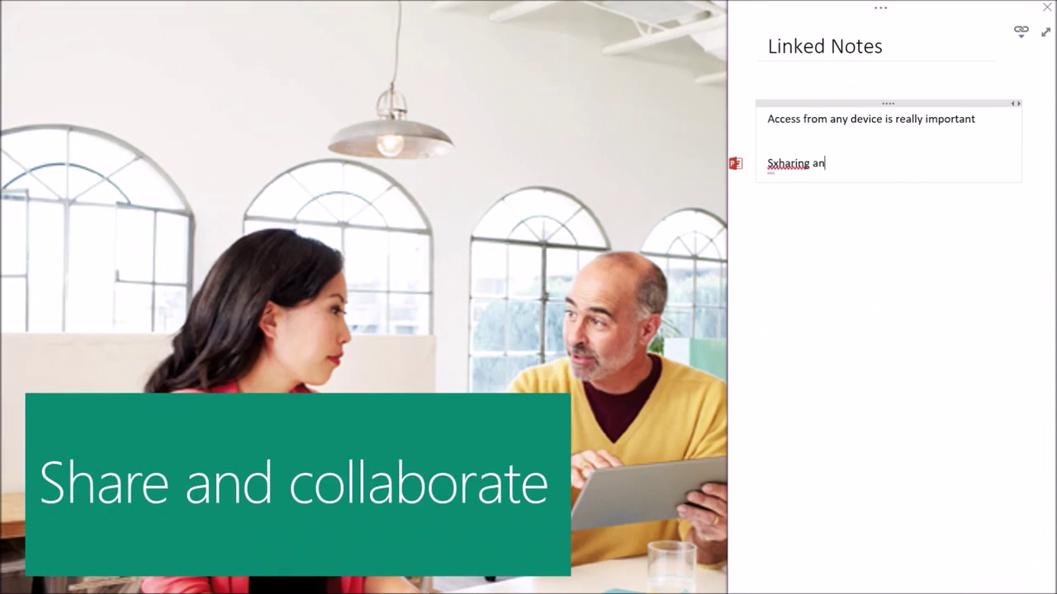
{"action": "type", "text": "d collaboration is one"}
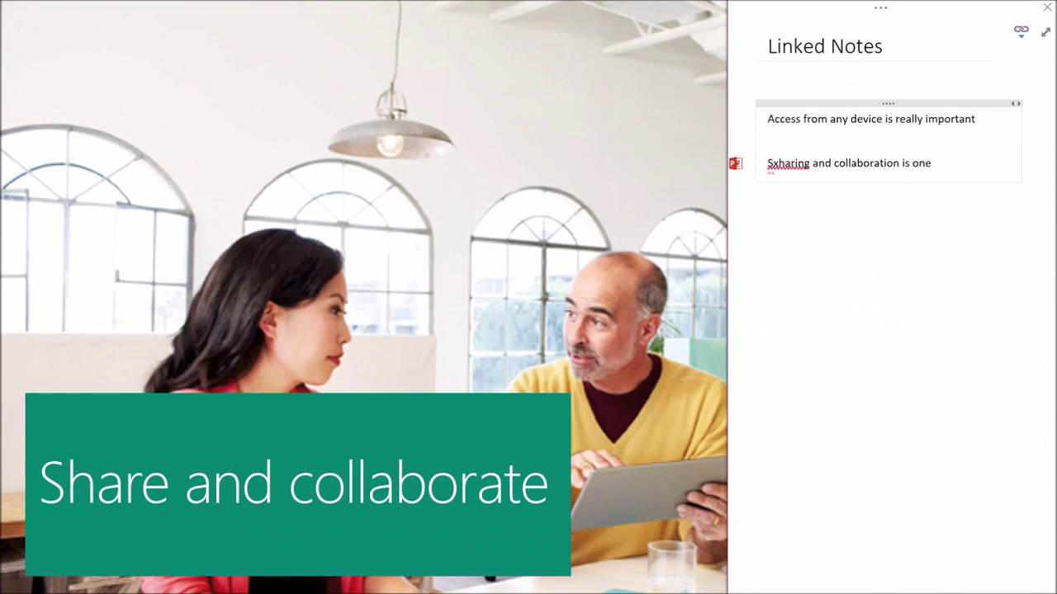
{"action": "type", "text": " of the main been"}
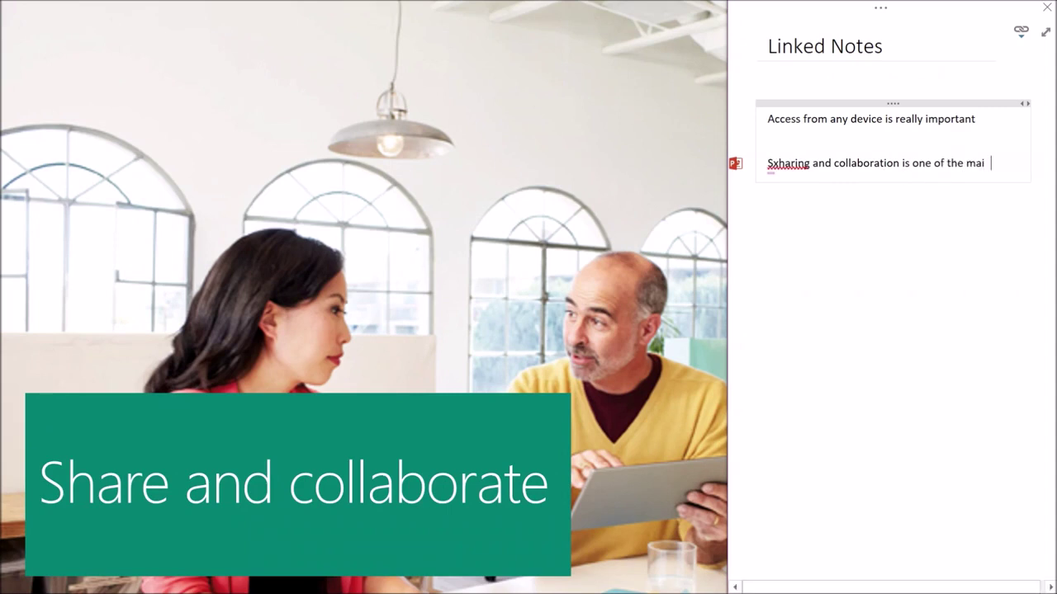
{"action": "key", "text": "BackSpace"}
{"action": "key", "text": "BackSpace"}
{"action": "key", "text": "BackSpace"}
{"action": "type", "text": "enefits of OneNote"}
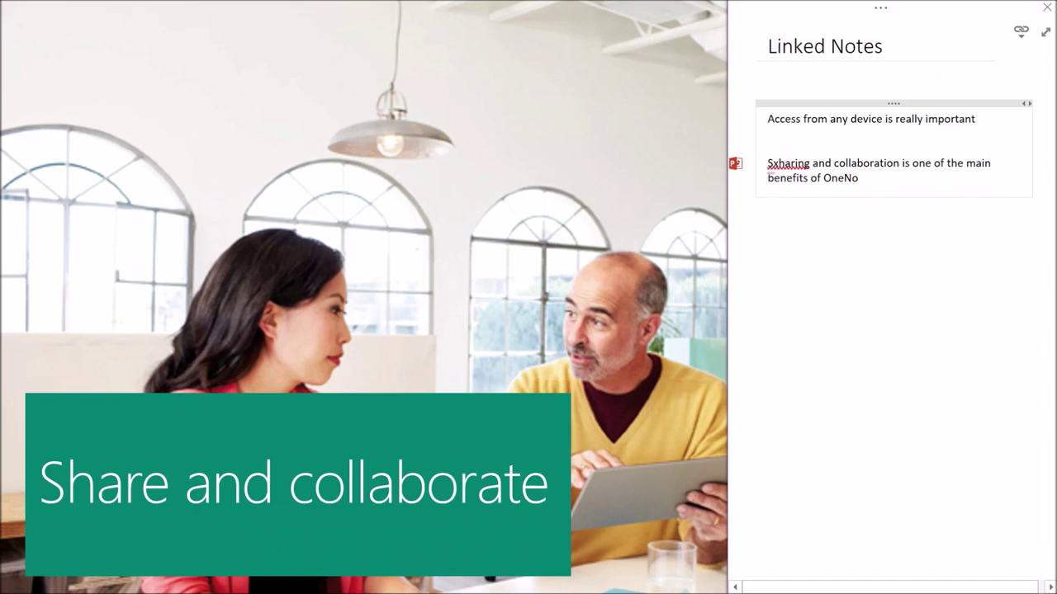
Correct 'Sxharing' to 'Sharing' and restore the full OneNote window.
{"action": "right_click", "coordinate": [786, 163]}
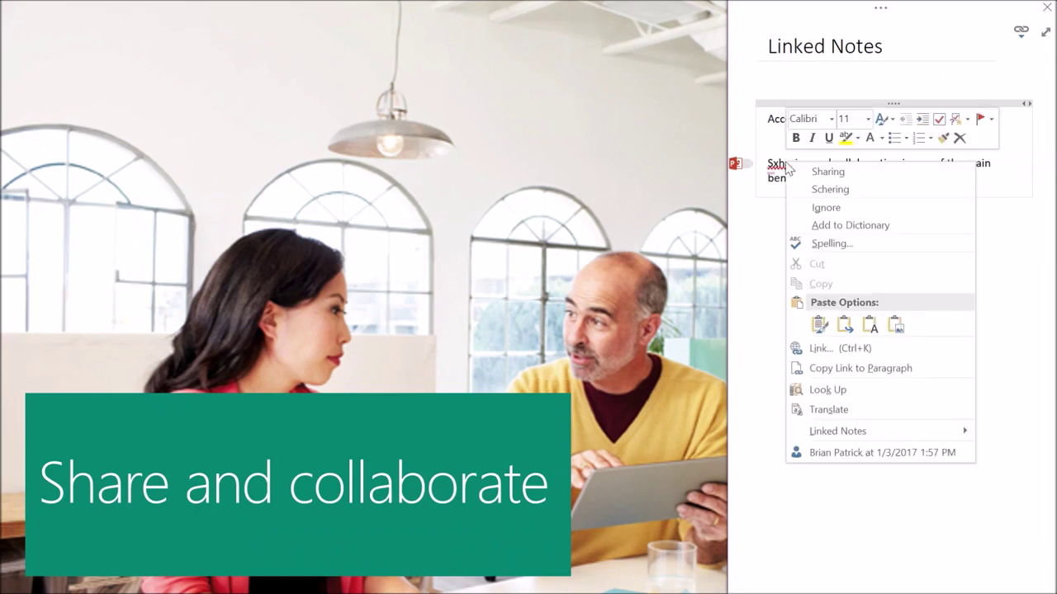
{"action": "left_click", "coordinate": [836, 173]}
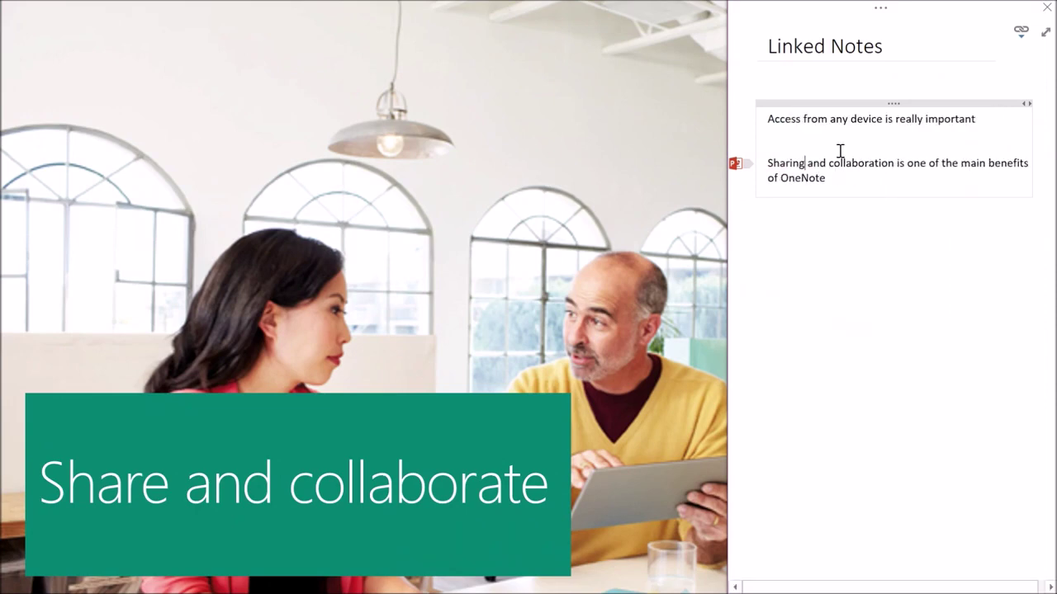
{"action": "left_click", "coordinate": [1047, 35]}
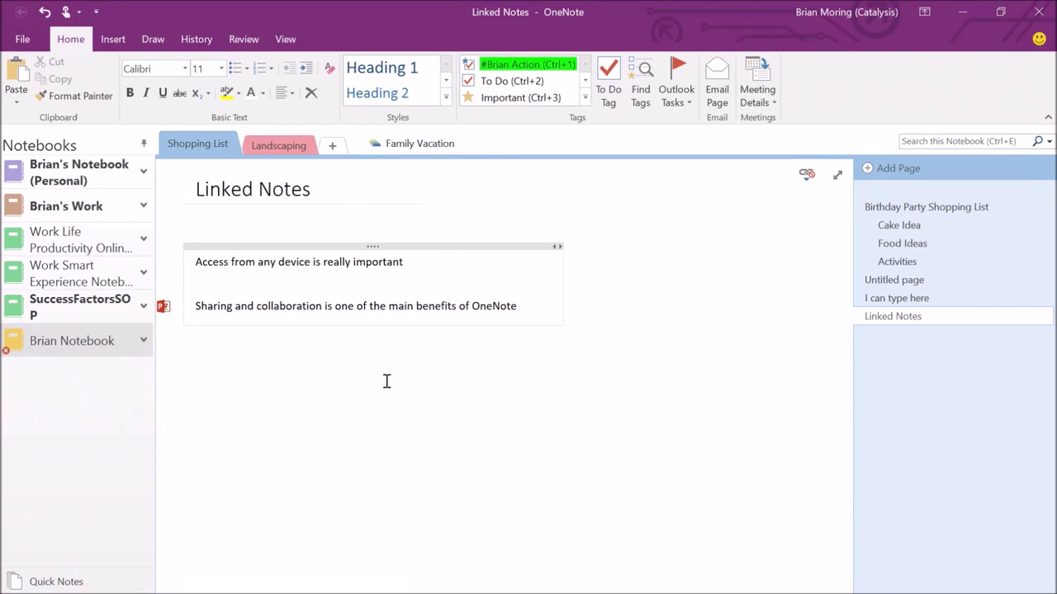
Follow the first note's PowerPoint link, confirming the warning, to show the 'Share and collaborate' slide.
{"action": "mouse_move", "coordinate": [231, 263]}
{"action": "left_click", "coordinate": [247, 261]}
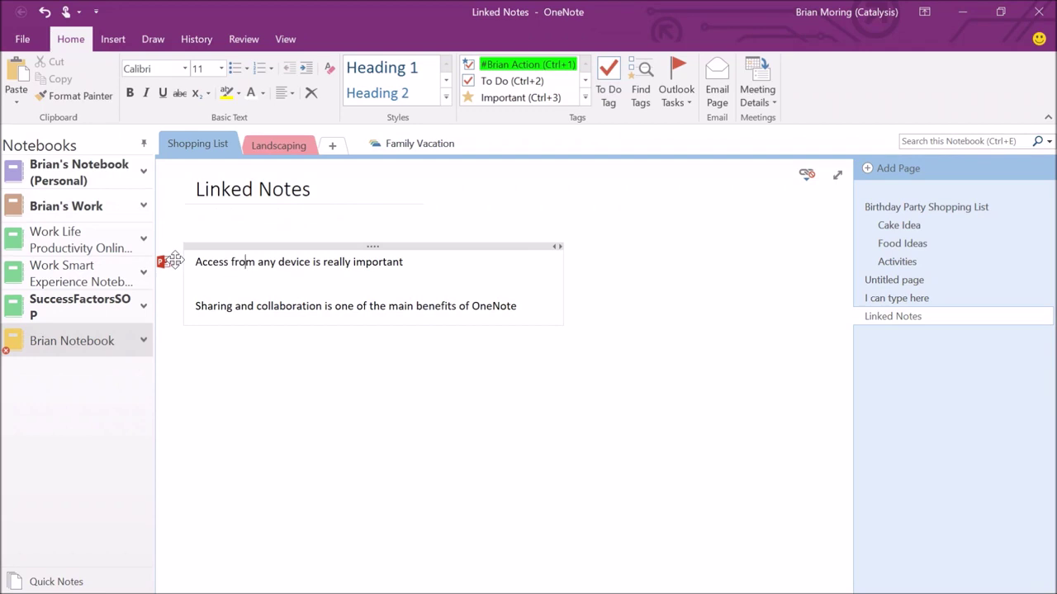
{"action": "mouse_move", "coordinate": [163, 263]}
{"action": "left_click", "coordinate": [163, 263]}
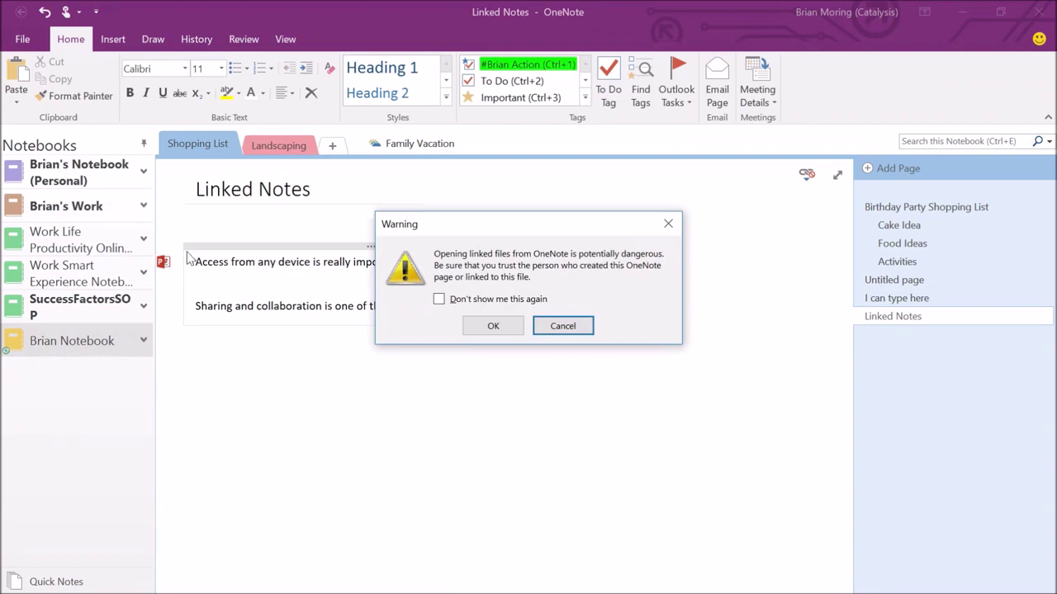
{"action": "left_click", "coordinate": [490, 325]}
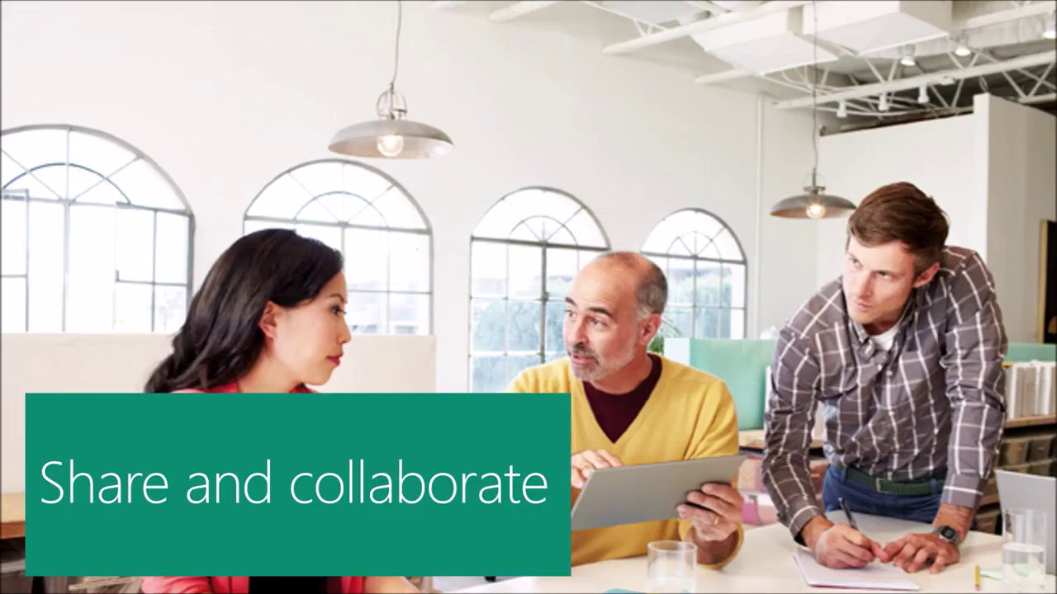